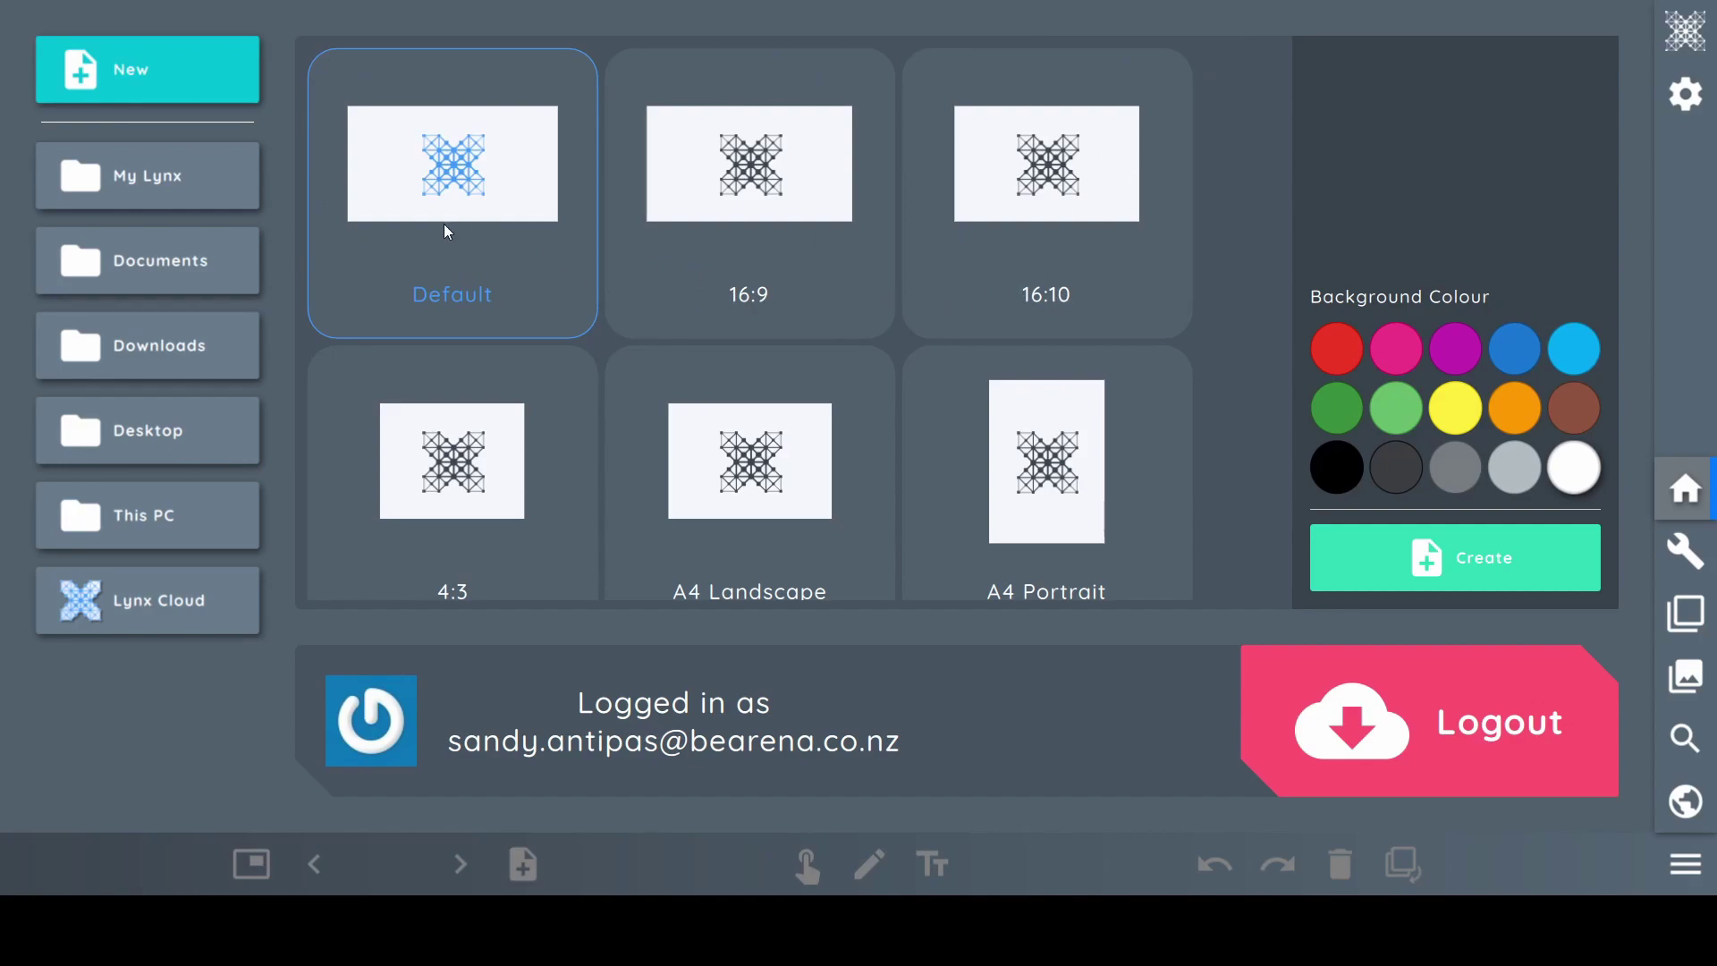
Start a new lesson with the Default page size
{"action": "scroll", "coordinate": [626, 456], "scroll_direction": "down", "scroll_amount": 1}
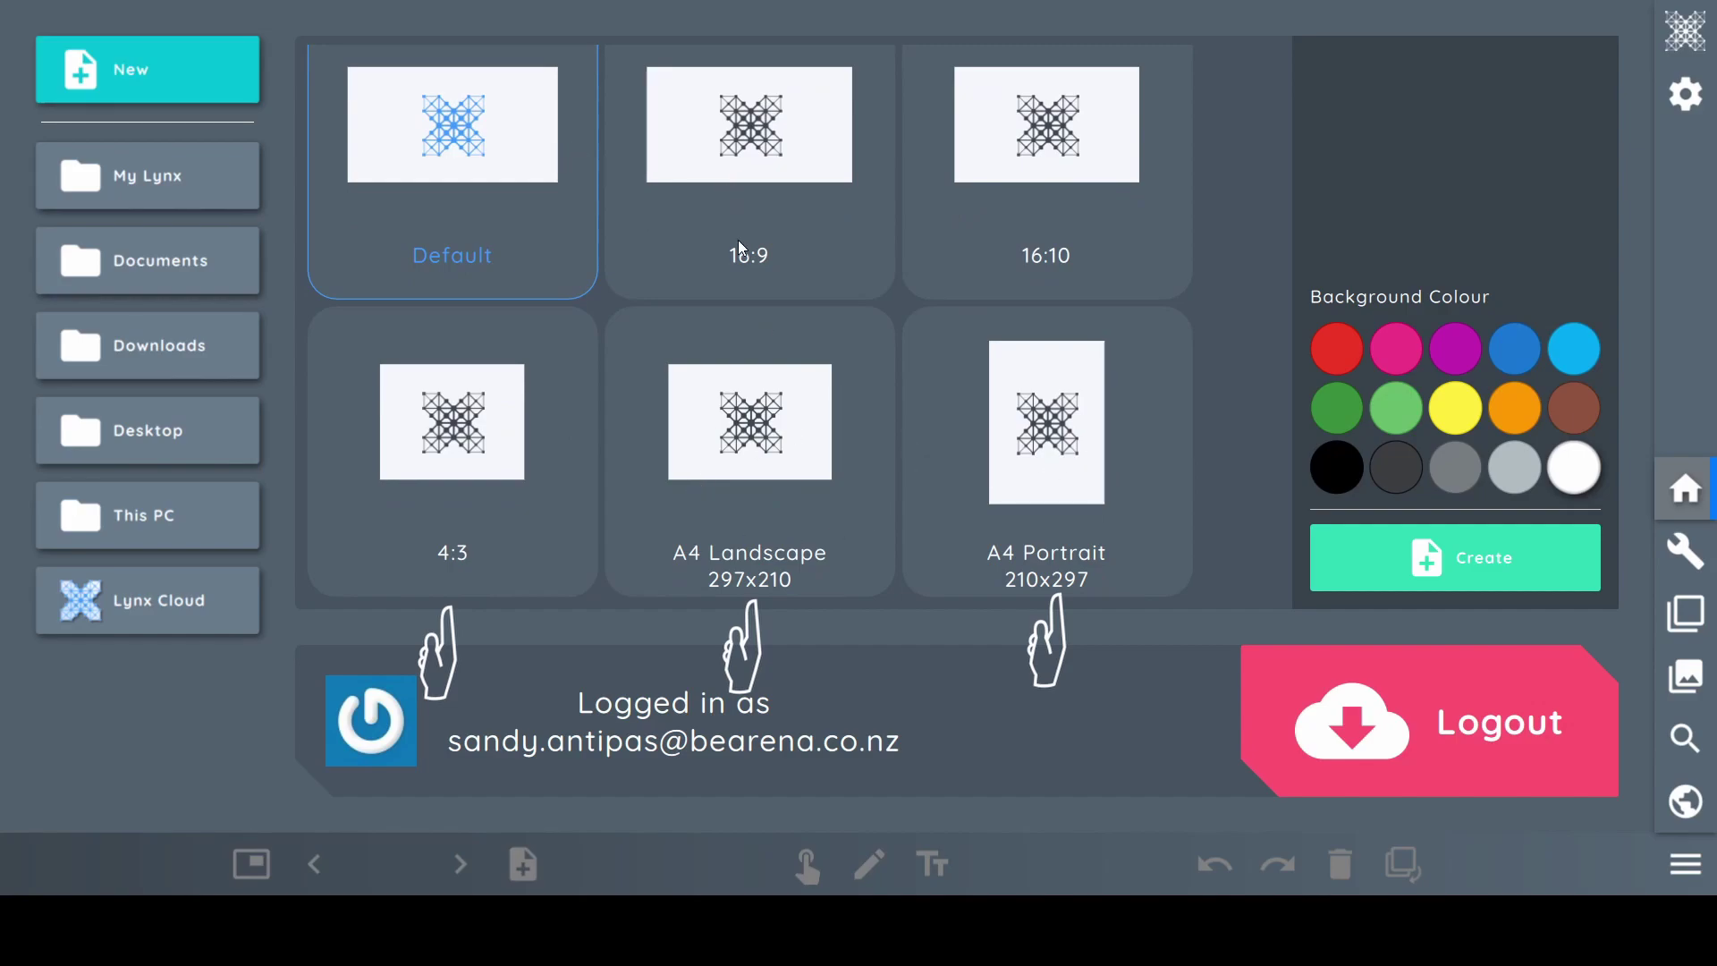
{"action": "scroll", "coordinate": [736, 243], "scroll_direction": "up", "scroll_amount": 1}
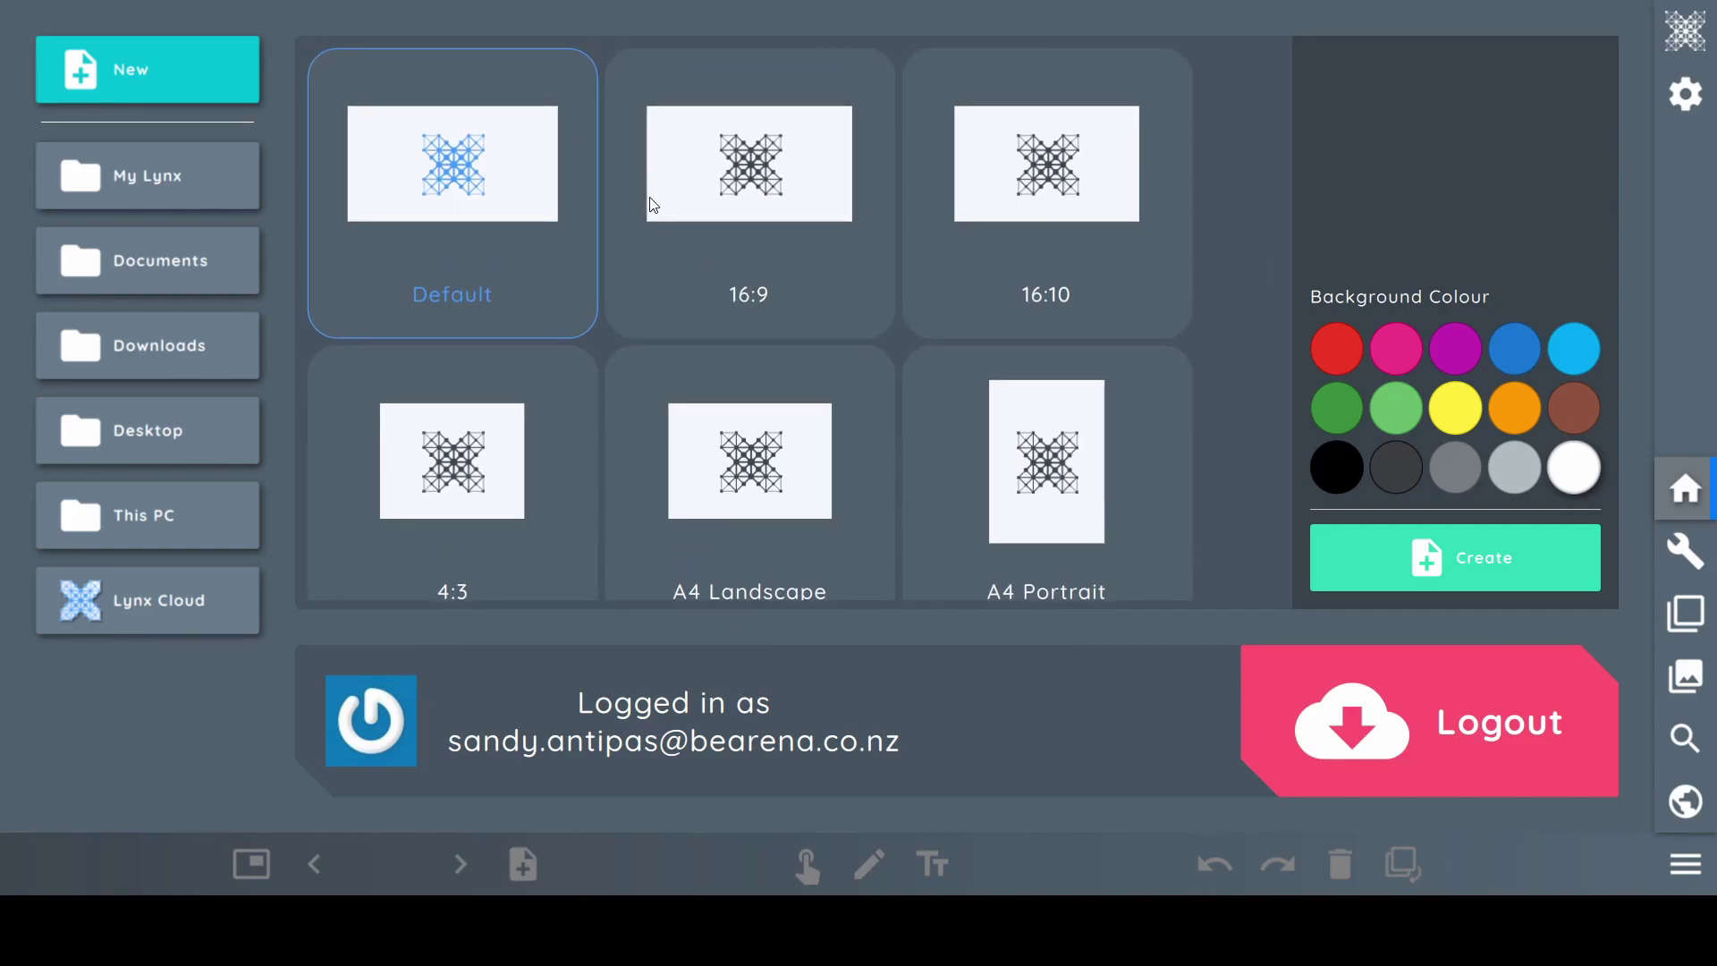
{"action": "double_click", "coordinate": [507, 202]}
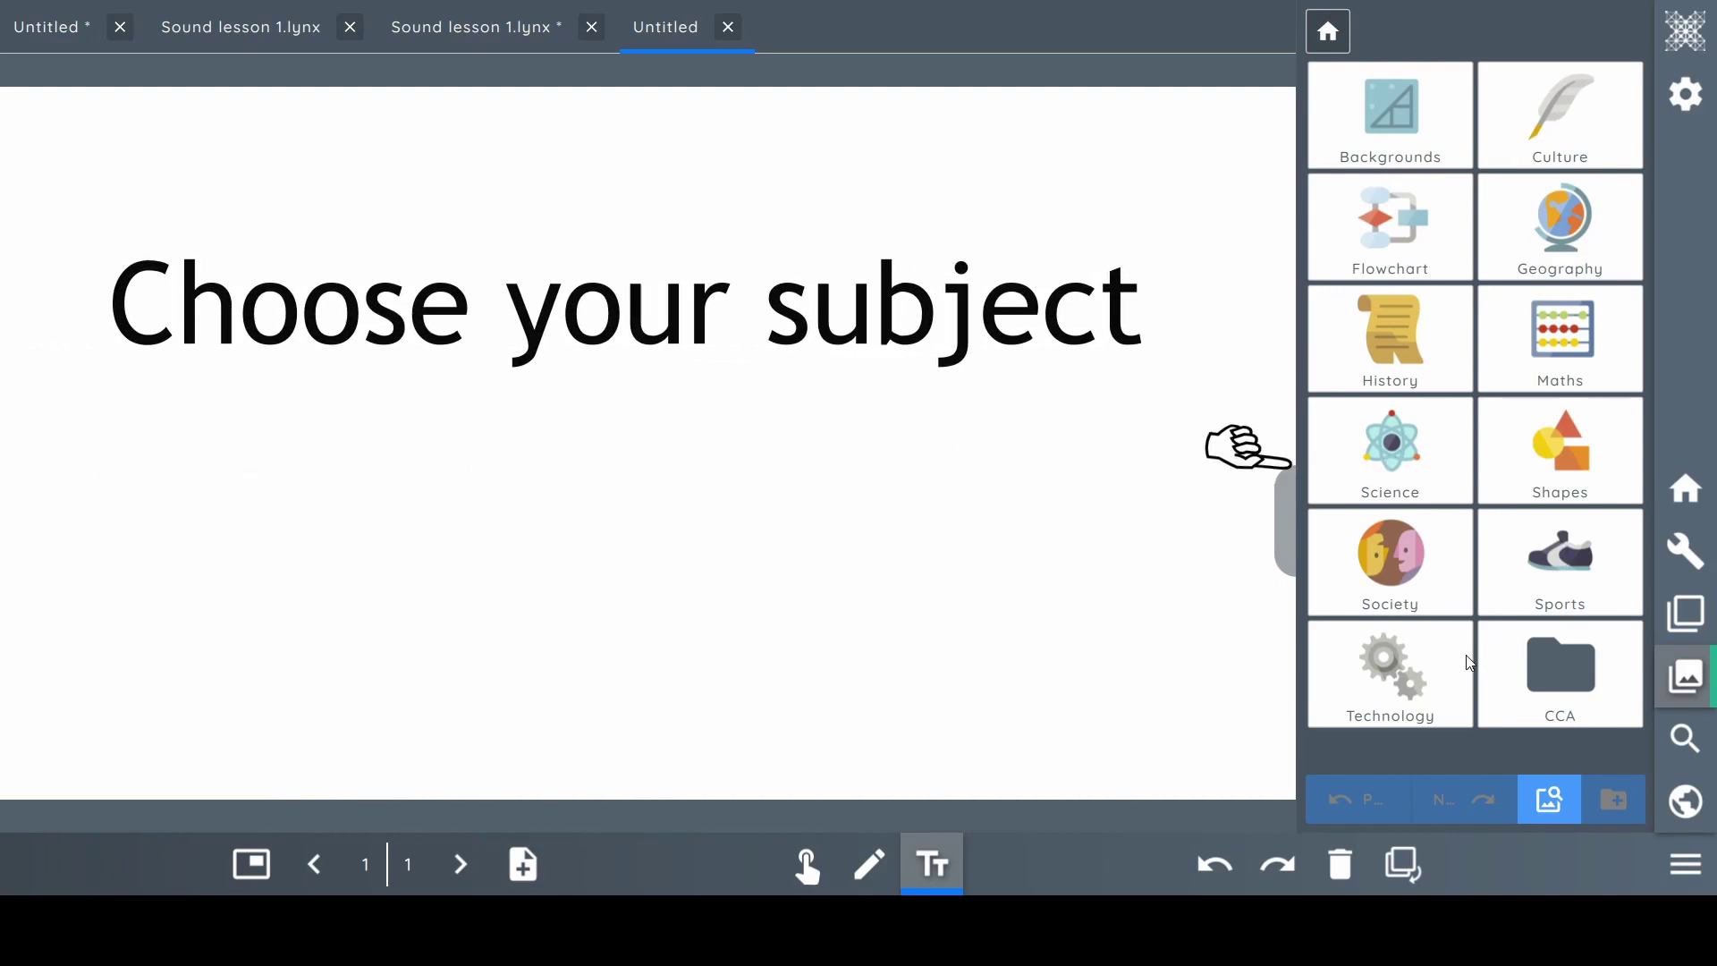
Open the Science > Physics > Sound picture collection in the image library
{"action": "left_click", "coordinate": [1407, 481]}
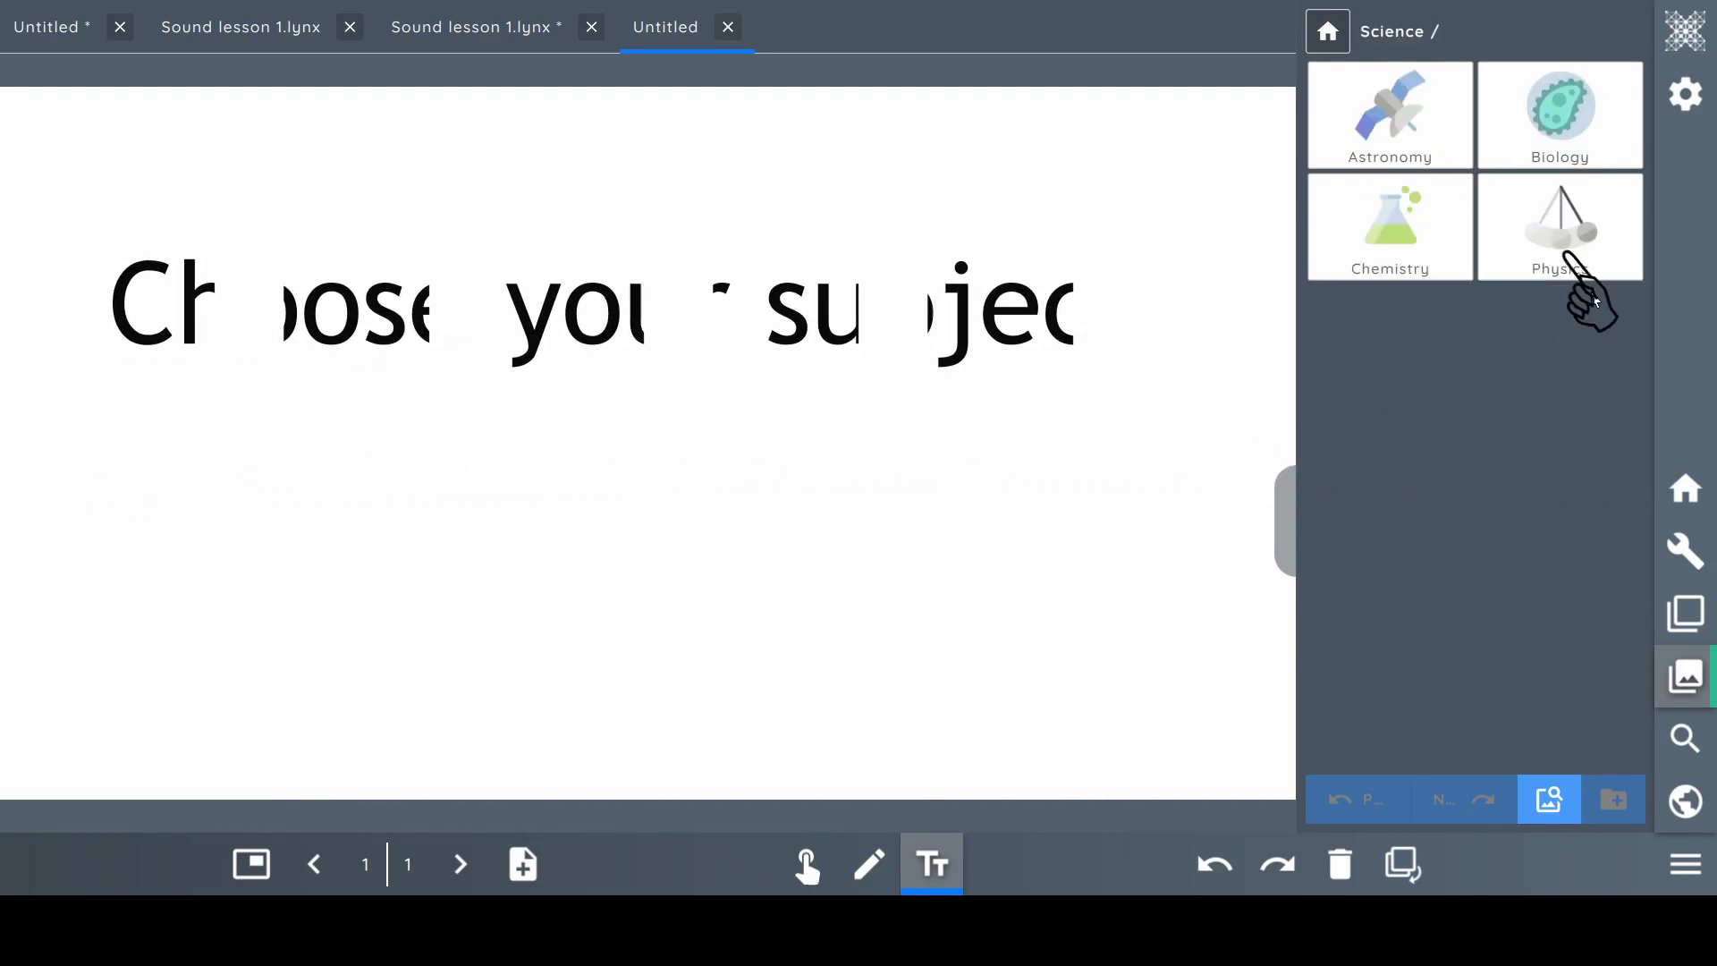
{"action": "left_click", "coordinate": [1546, 253]}
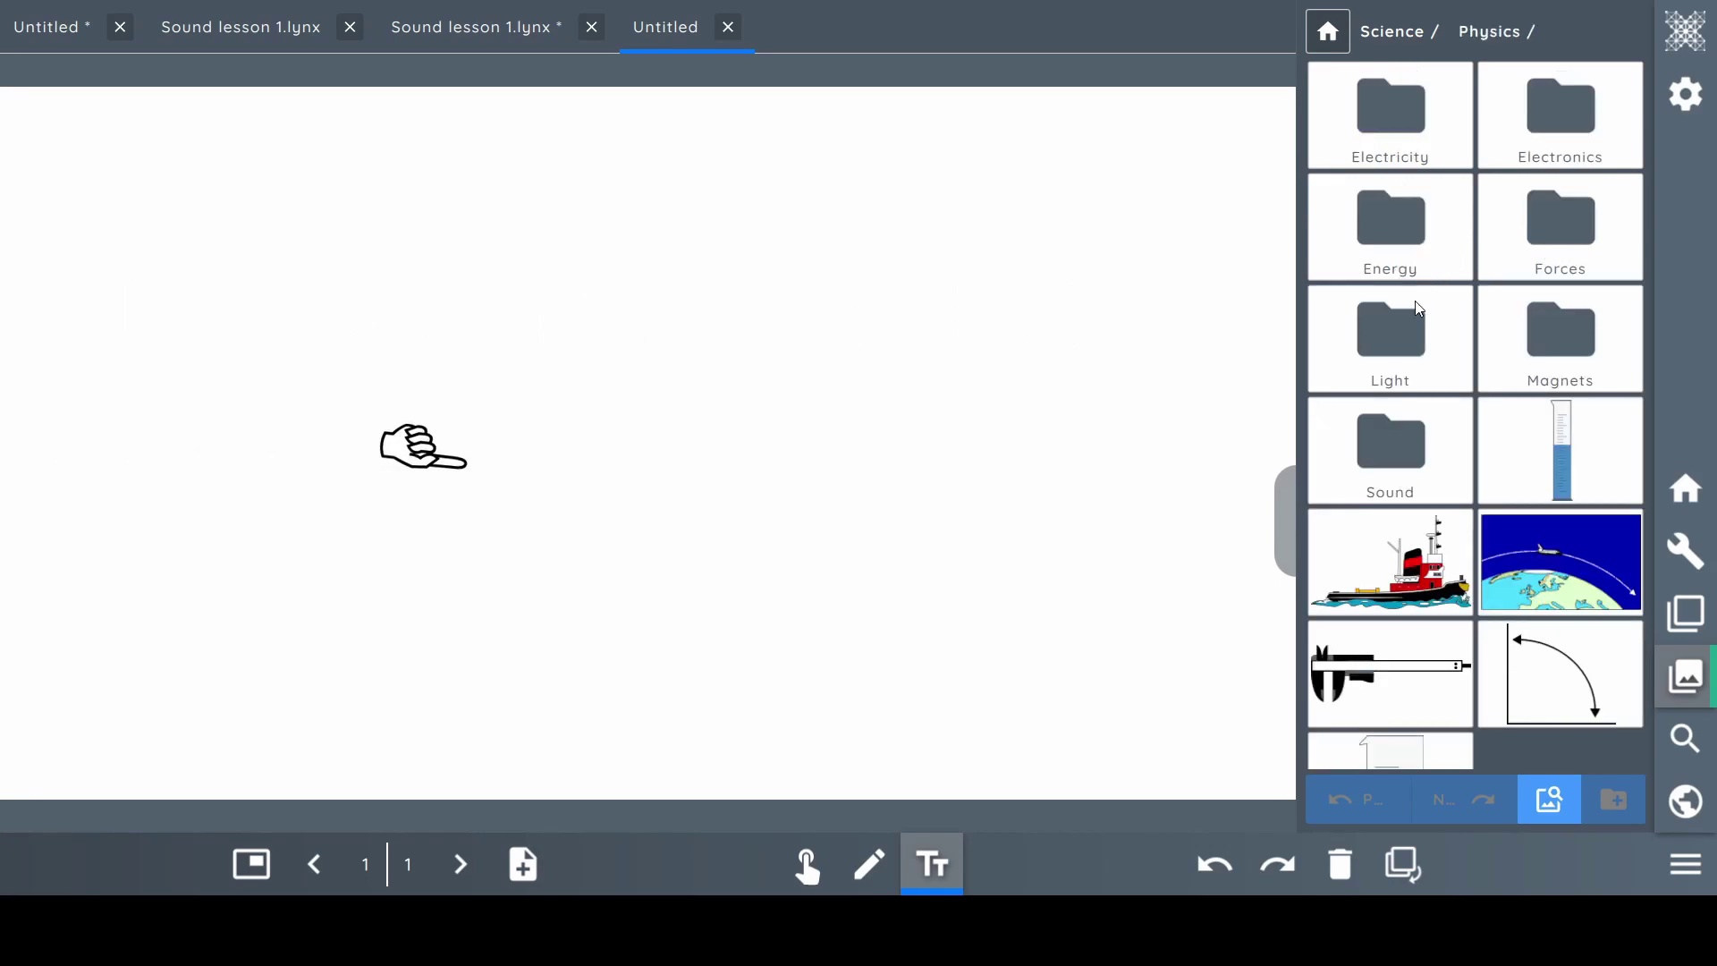
{"action": "left_click", "coordinate": [1408, 444]}
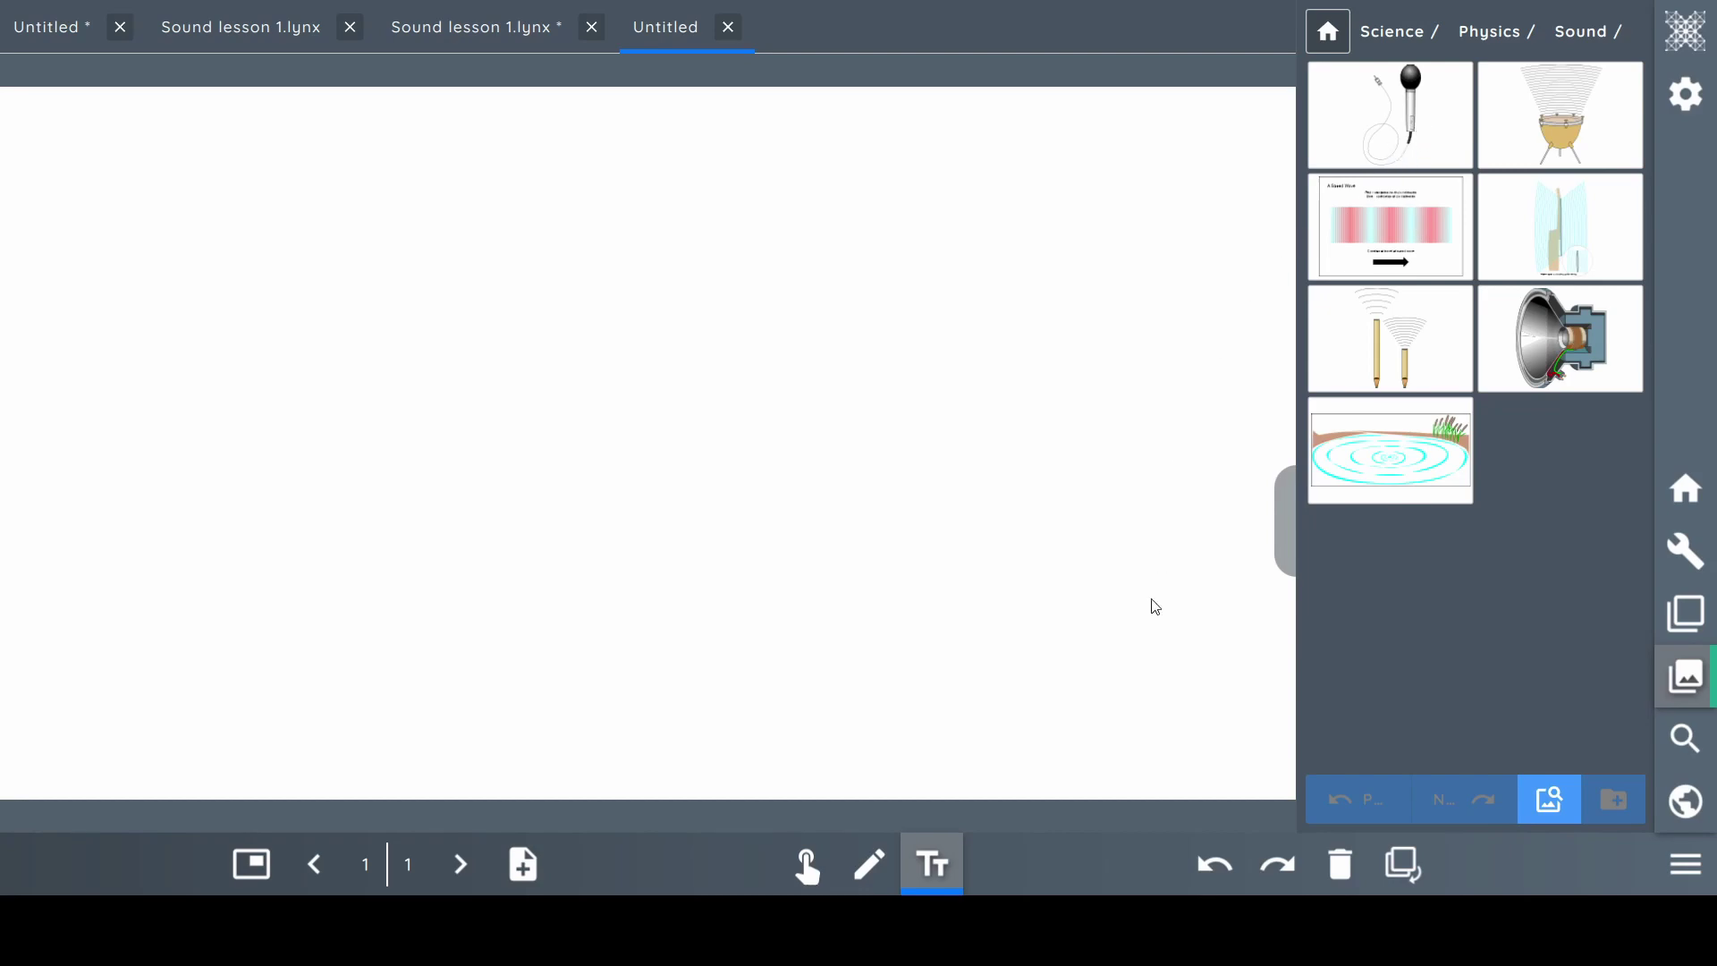
Place the microphone picture on the page, shrink it and move it to the lower left
{"action": "left_click_drag", "start_coordinate": [1428, 127], "coordinate": [564, 441]}
{"action": "left_click_drag", "start_coordinate": [715, 706], "coordinate": [503, 334]}
{"action": "left_click_drag", "start_coordinate": [423, 272], "coordinate": [128, 597]}
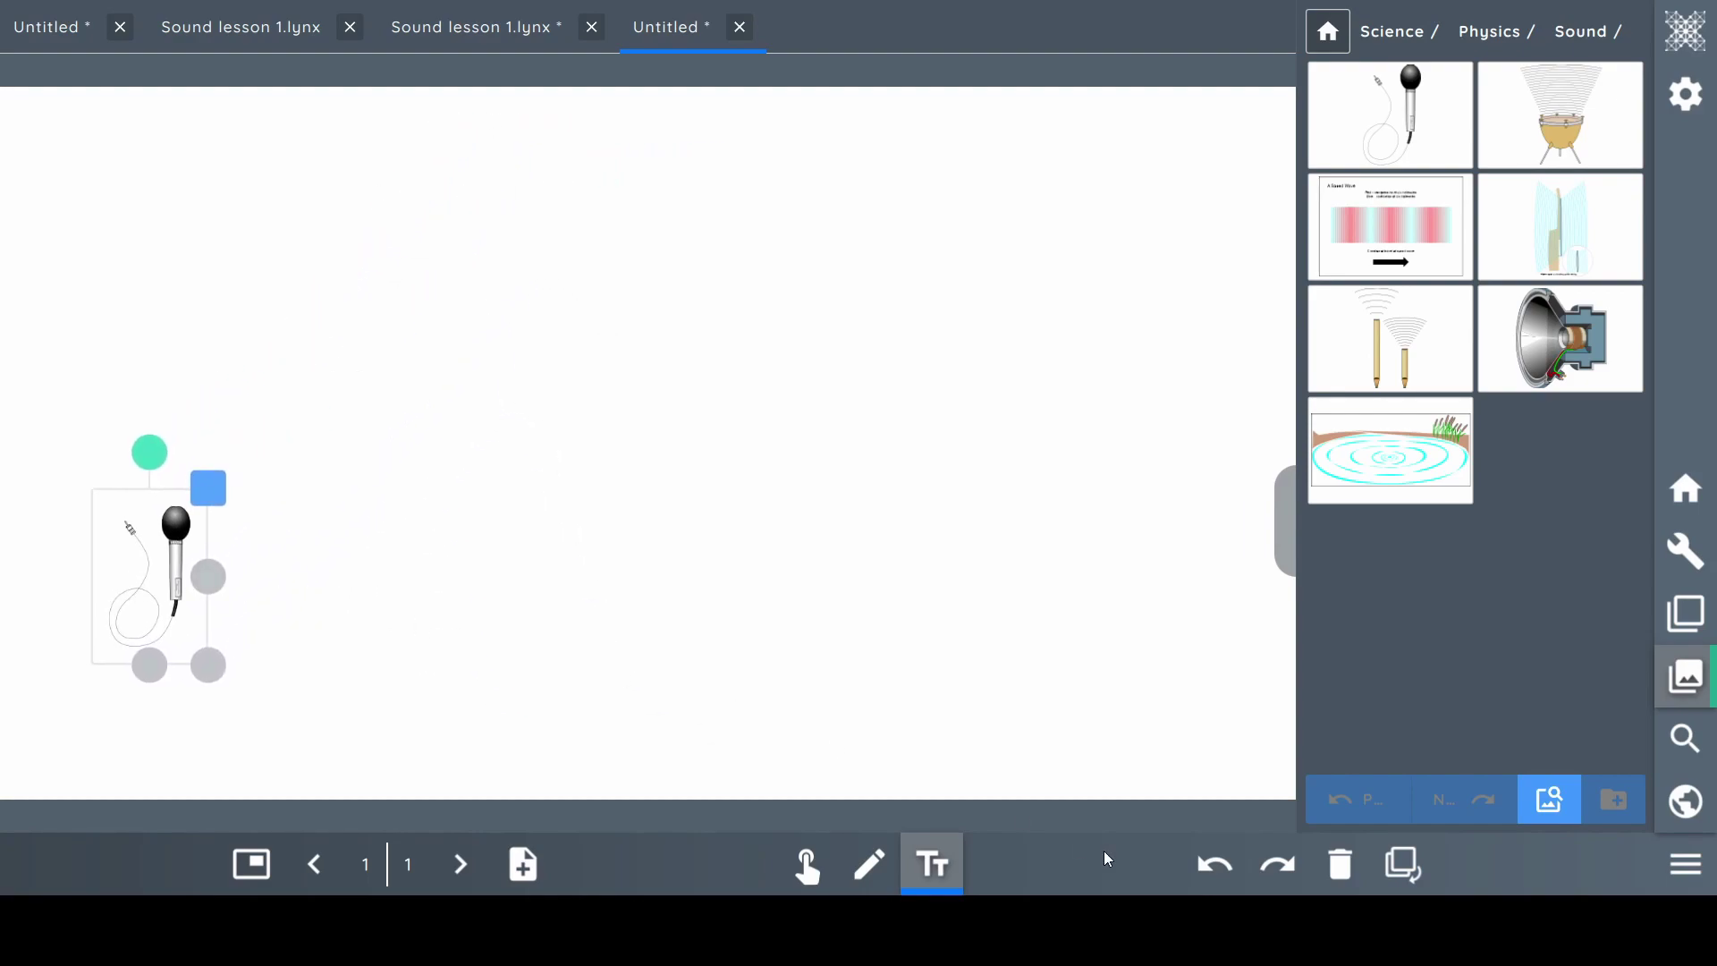
Add a 'Physics Sound' title text box near the top and enlarge it
{"action": "left_click", "coordinate": [930, 872]}
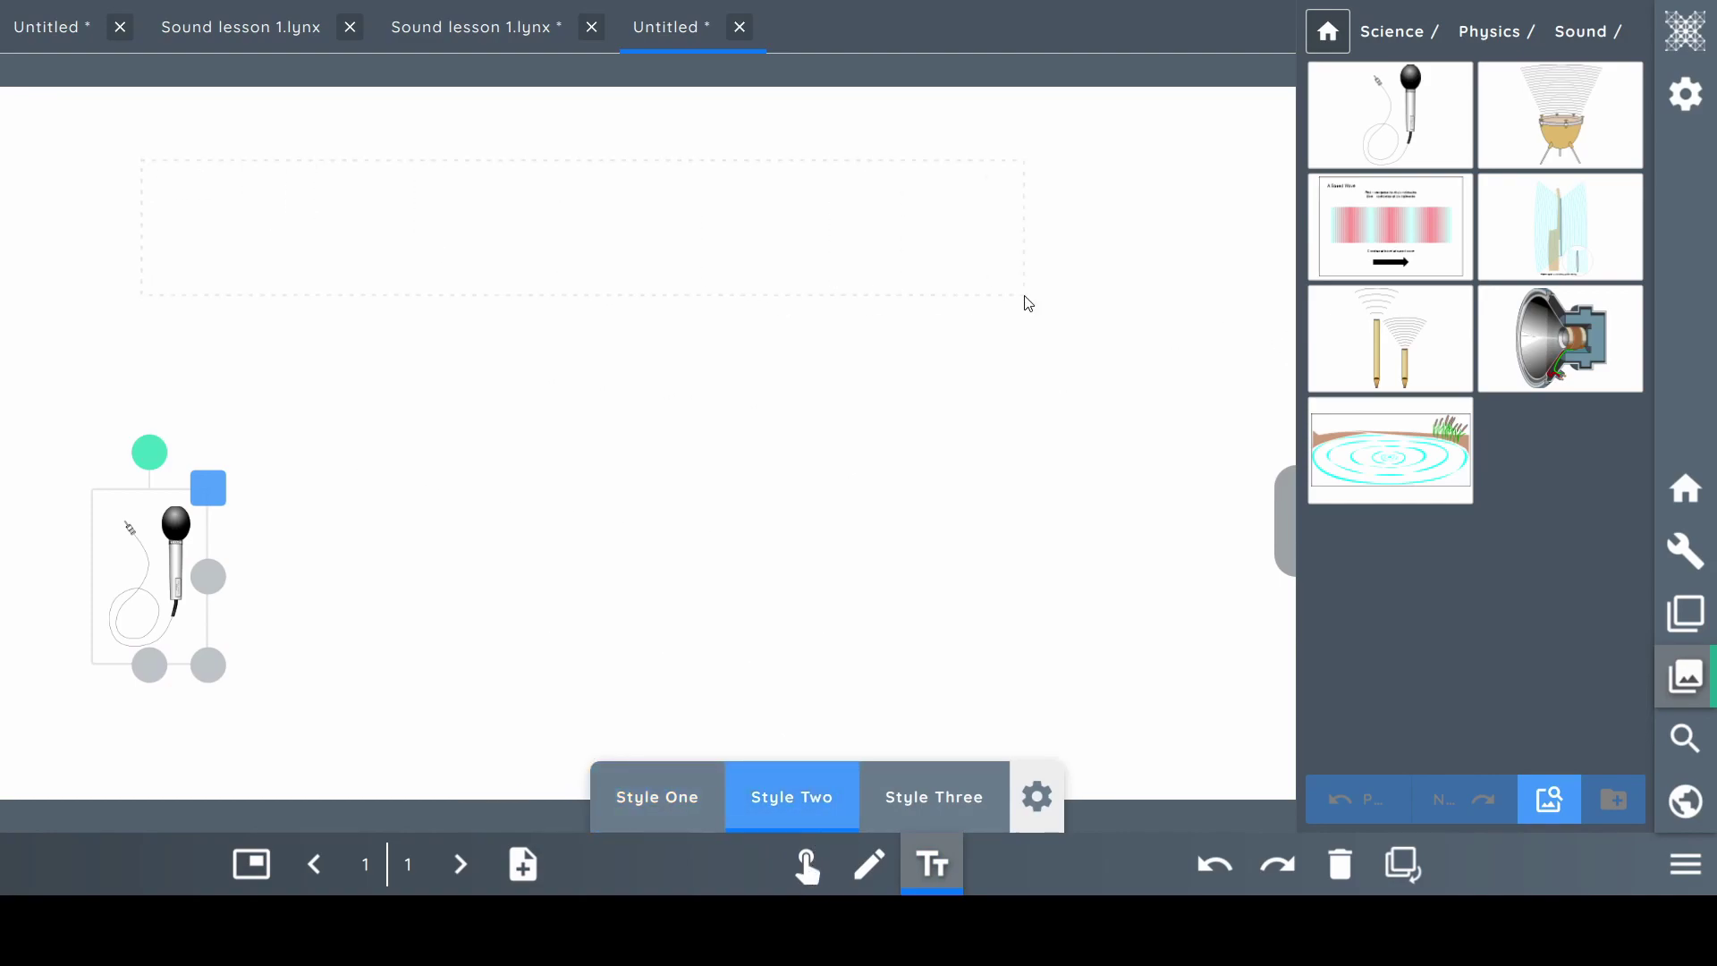
{"action": "left_click_drag", "start_coordinate": [1028, 304], "coordinate": [1044, 296]}
{"action": "type", "text": "Phy"}
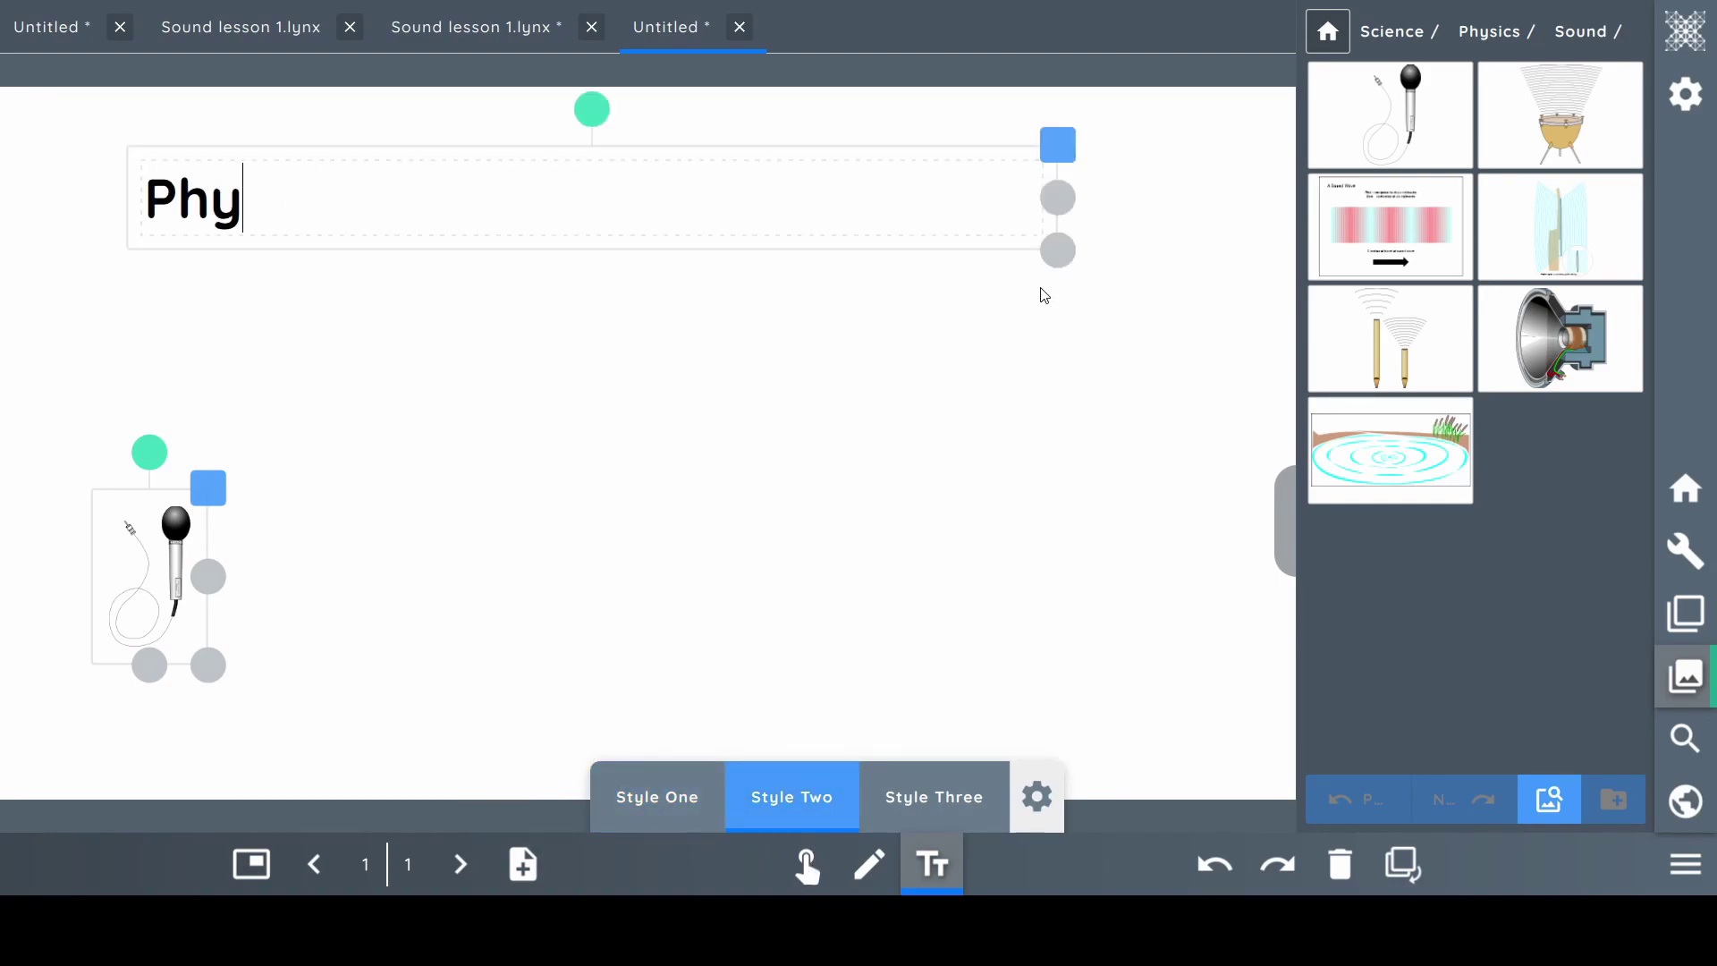
{"action": "type", "text": "sics"}
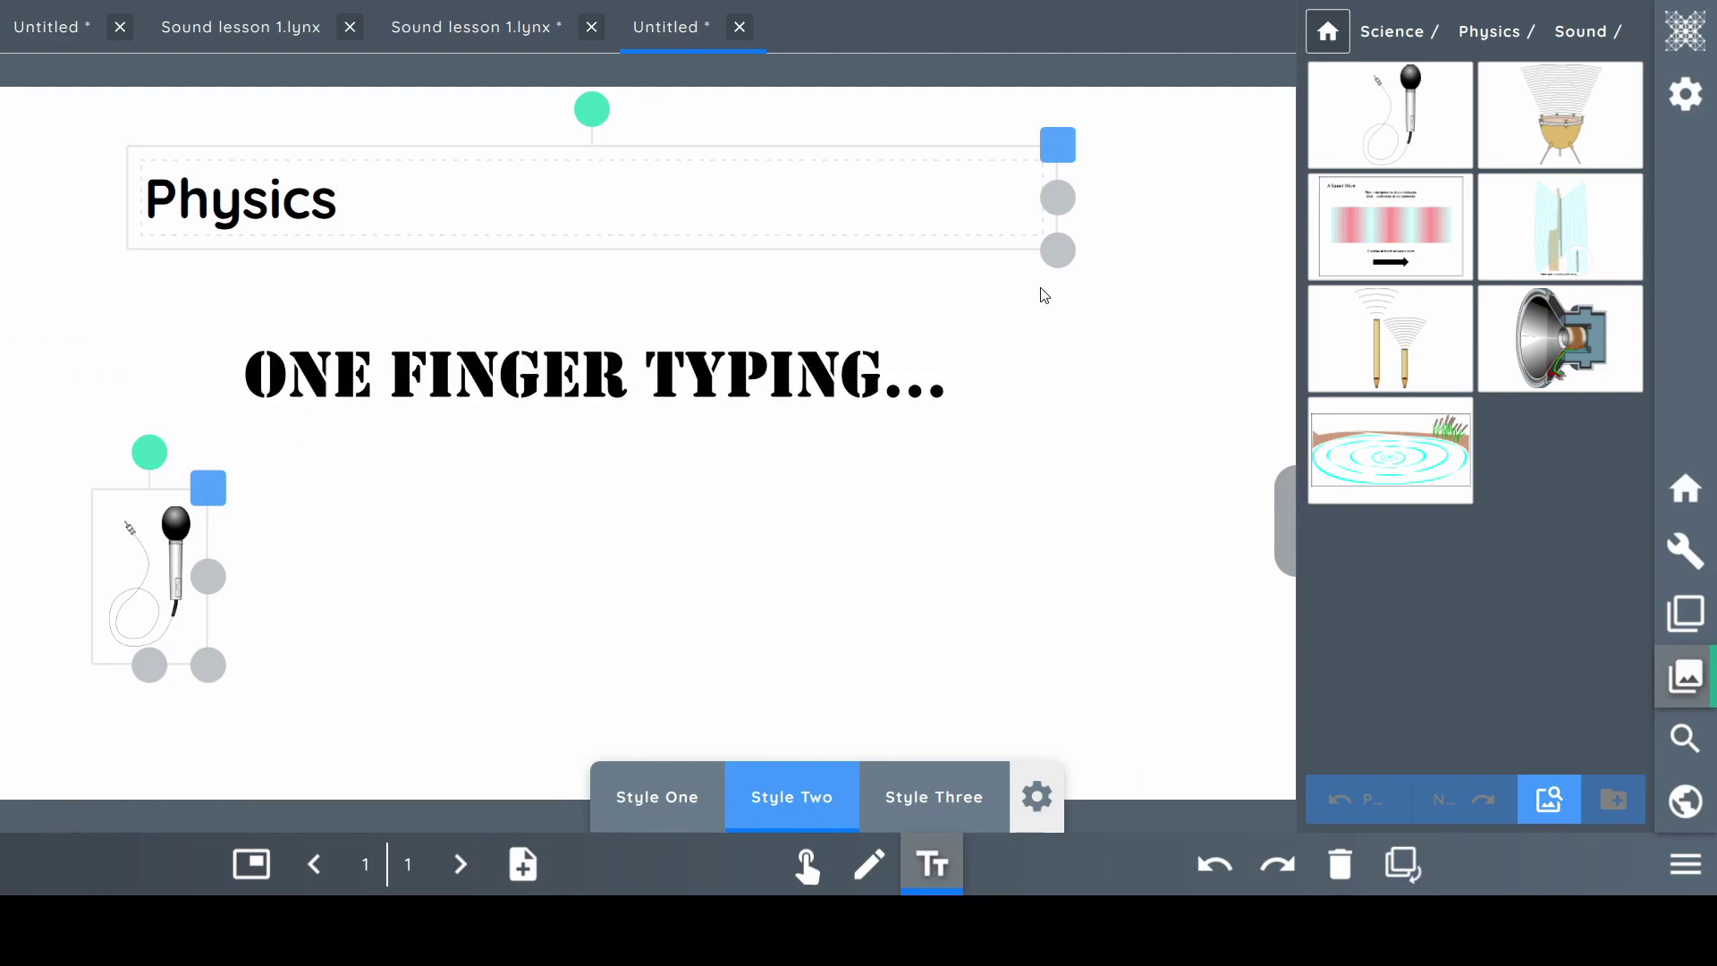
{"action": "type", "text": " Sound"}
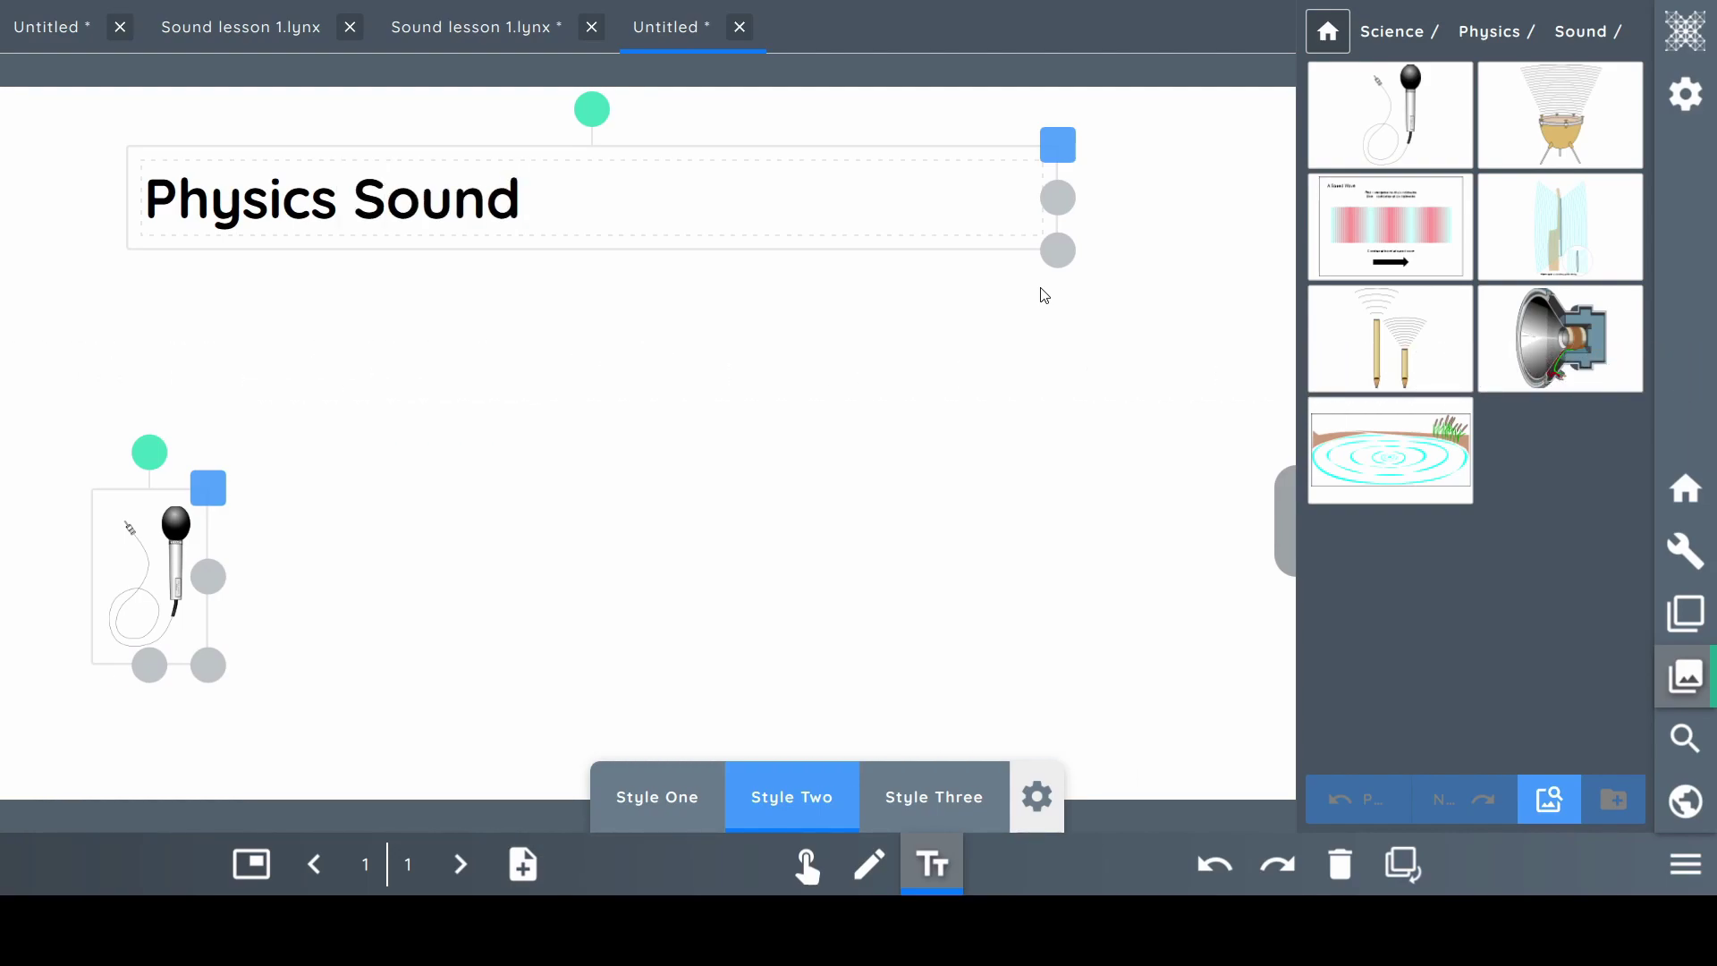
{"action": "left_click", "coordinate": [927, 381]}
{"action": "left_click", "coordinate": [758, 204]}
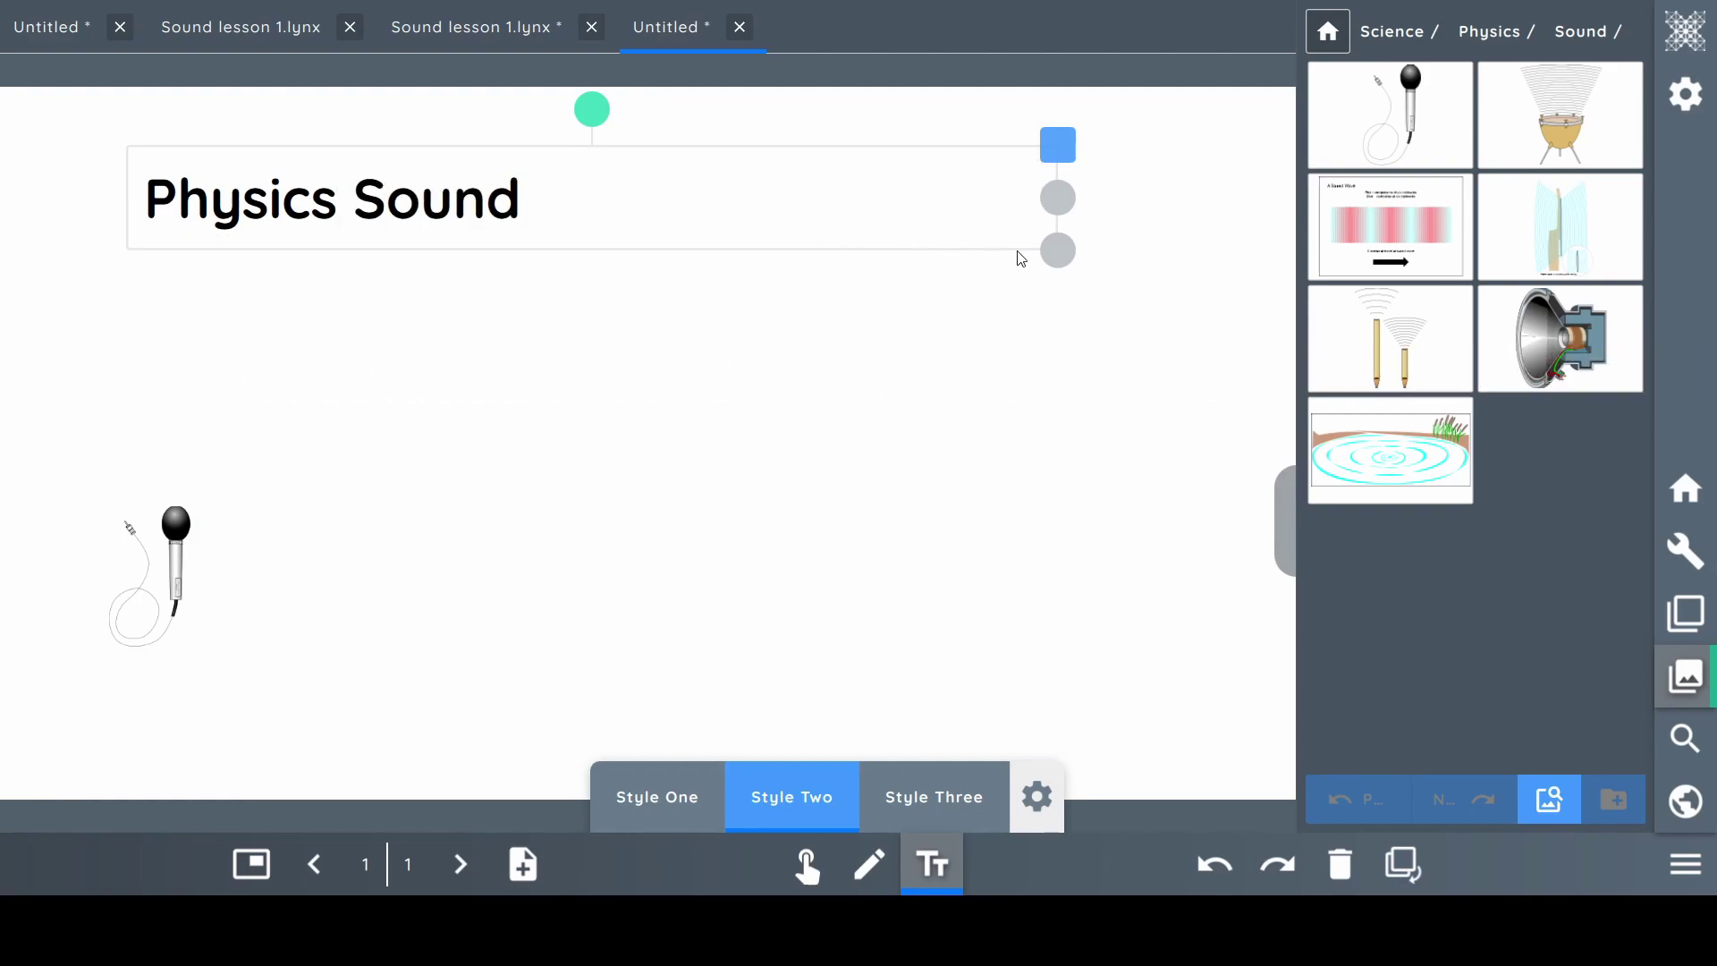
{"action": "left_click_drag", "start_coordinate": [1053, 251], "coordinate": [953, 307]}
Move the microphone higher, undoing the accidental cut of the Physics Sound title
{"action": "left_click", "coordinate": [306, 502]}
{"action": "left_click_drag", "start_coordinate": [201, 563], "coordinate": [209, 501]}
{"action": "left_click", "coordinate": [349, 475]}
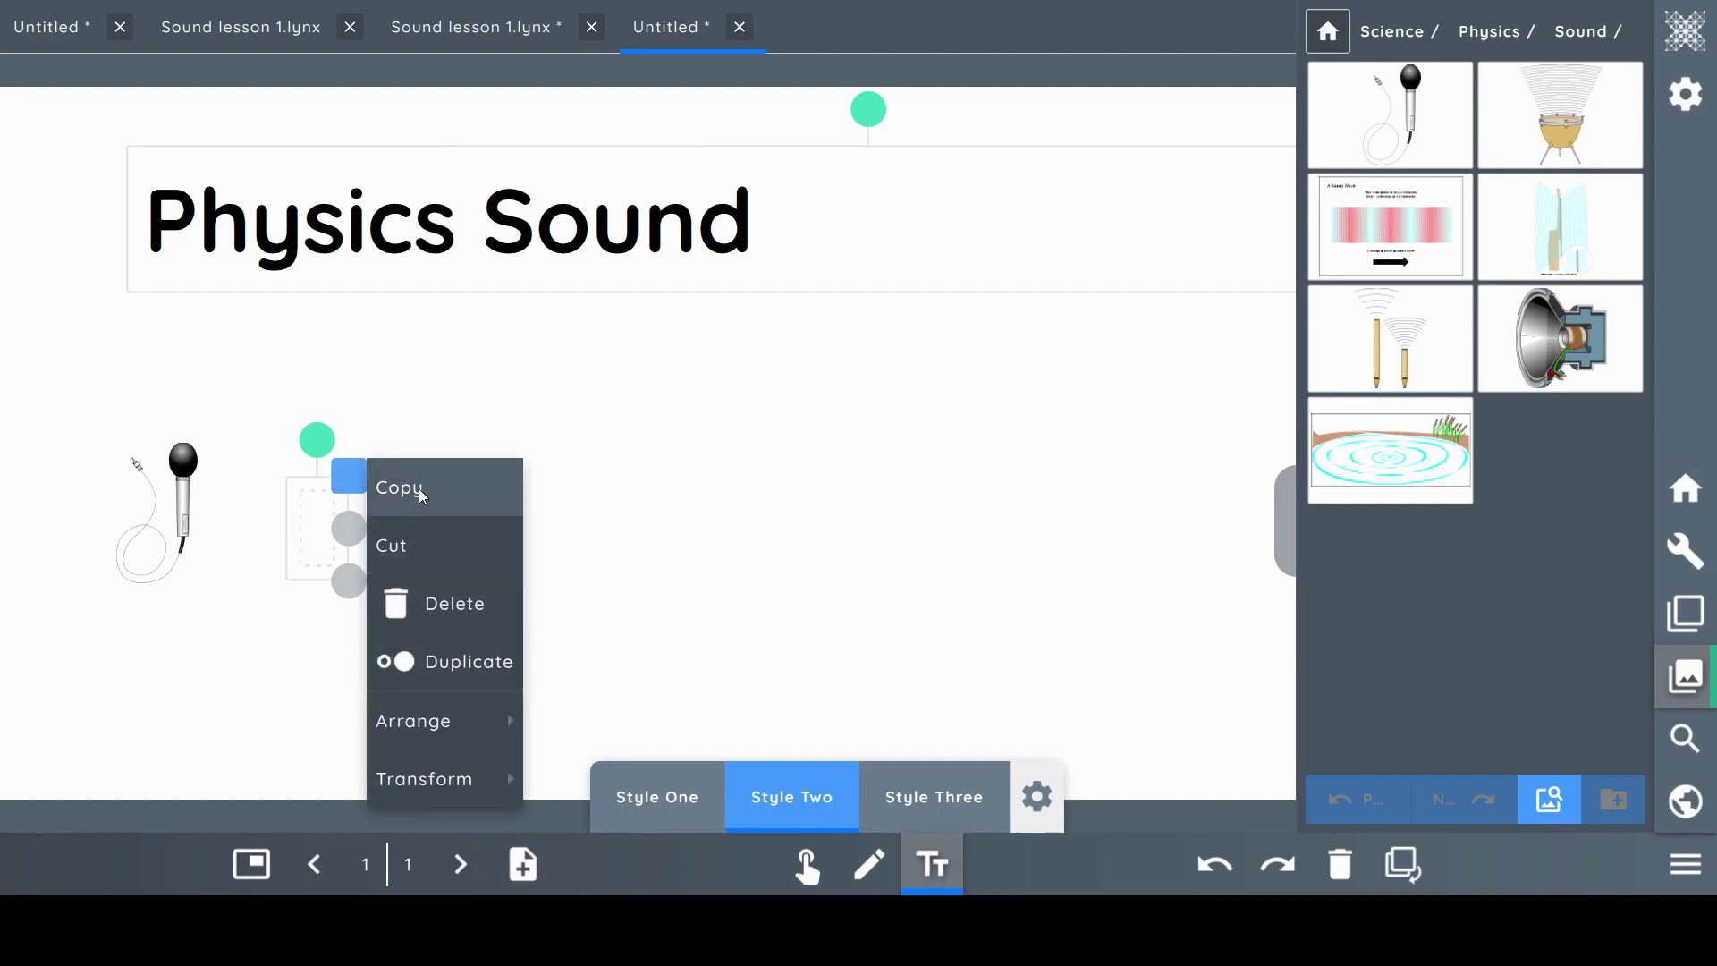
{"action": "left_click", "coordinate": [400, 542]}
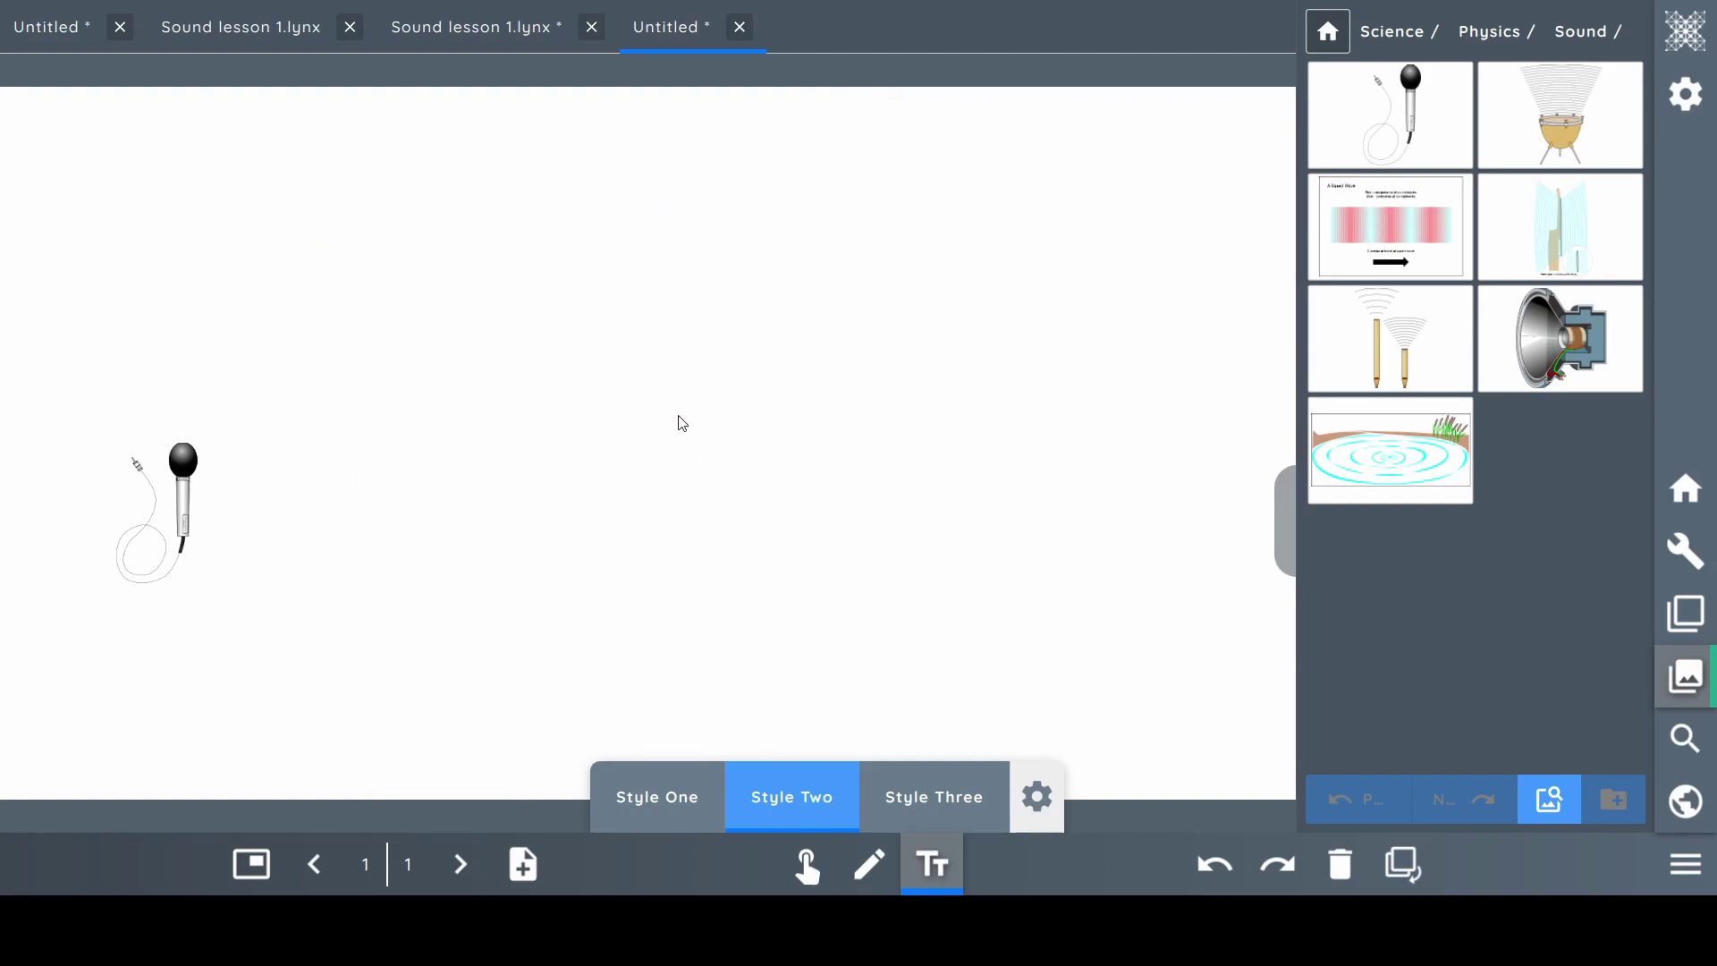
{"action": "left_click", "coordinate": [1198, 864]}
Nudge the microphone picture slightly up and to the right
{"action": "left_click", "coordinate": [368, 559]}
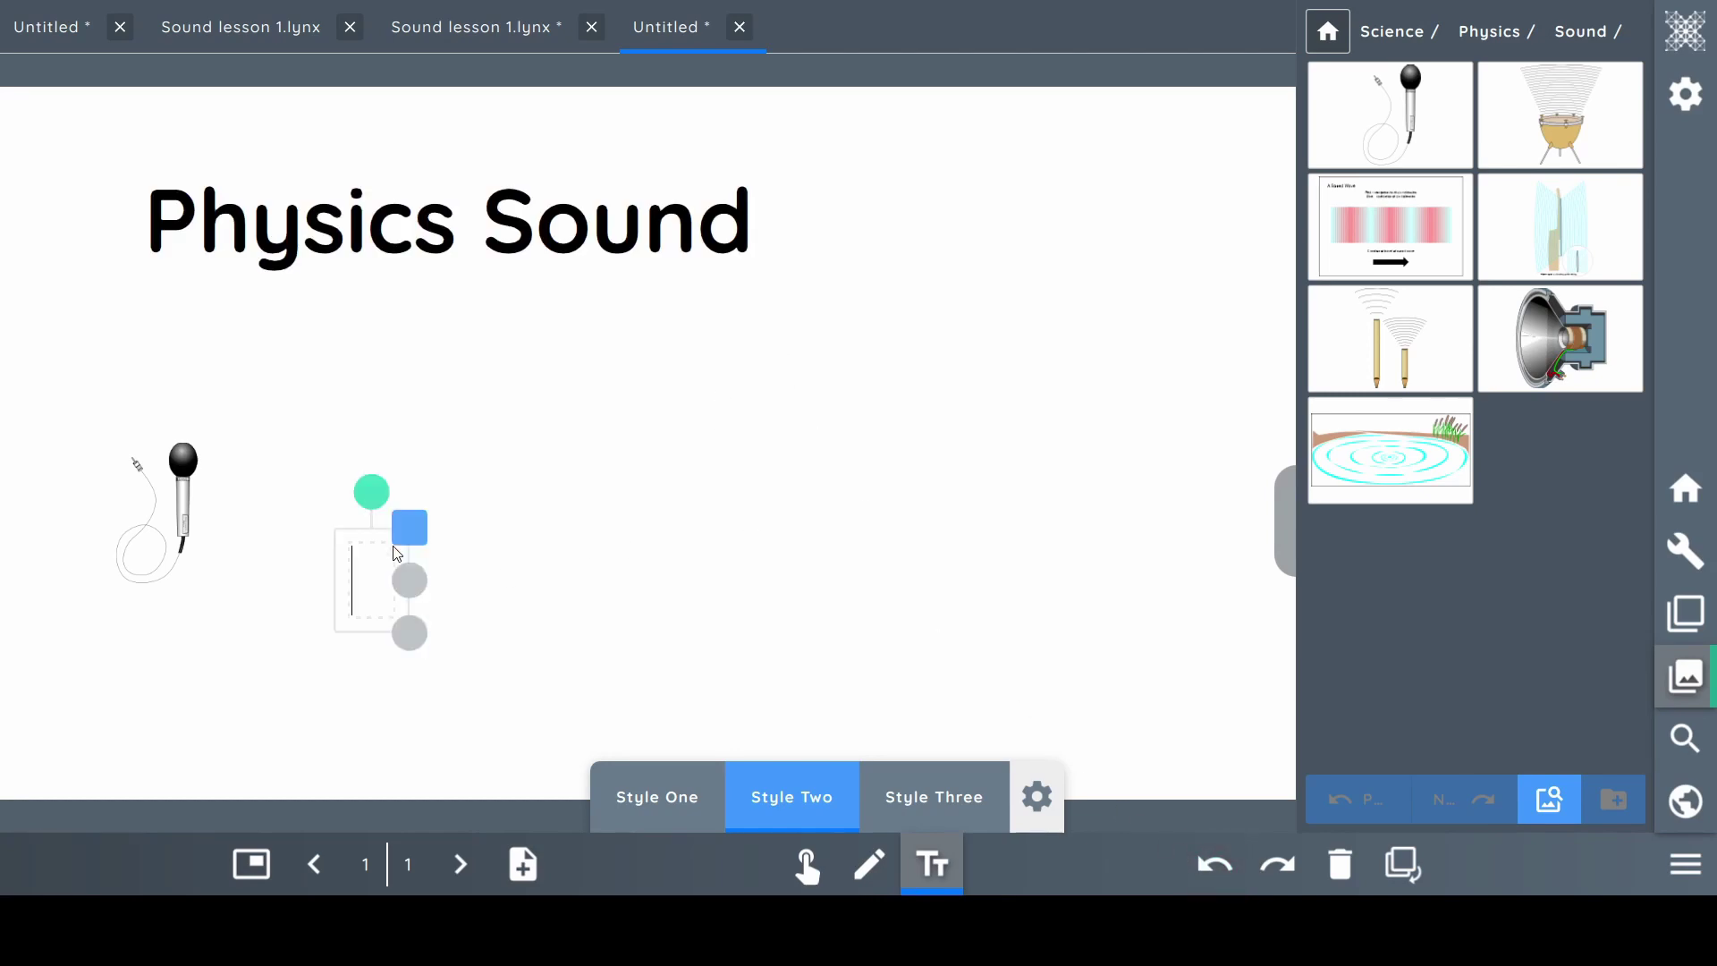
{"action": "left_click", "coordinate": [201, 529]}
{"action": "left_click_drag", "start_coordinate": [161, 532], "coordinate": [193, 520]}
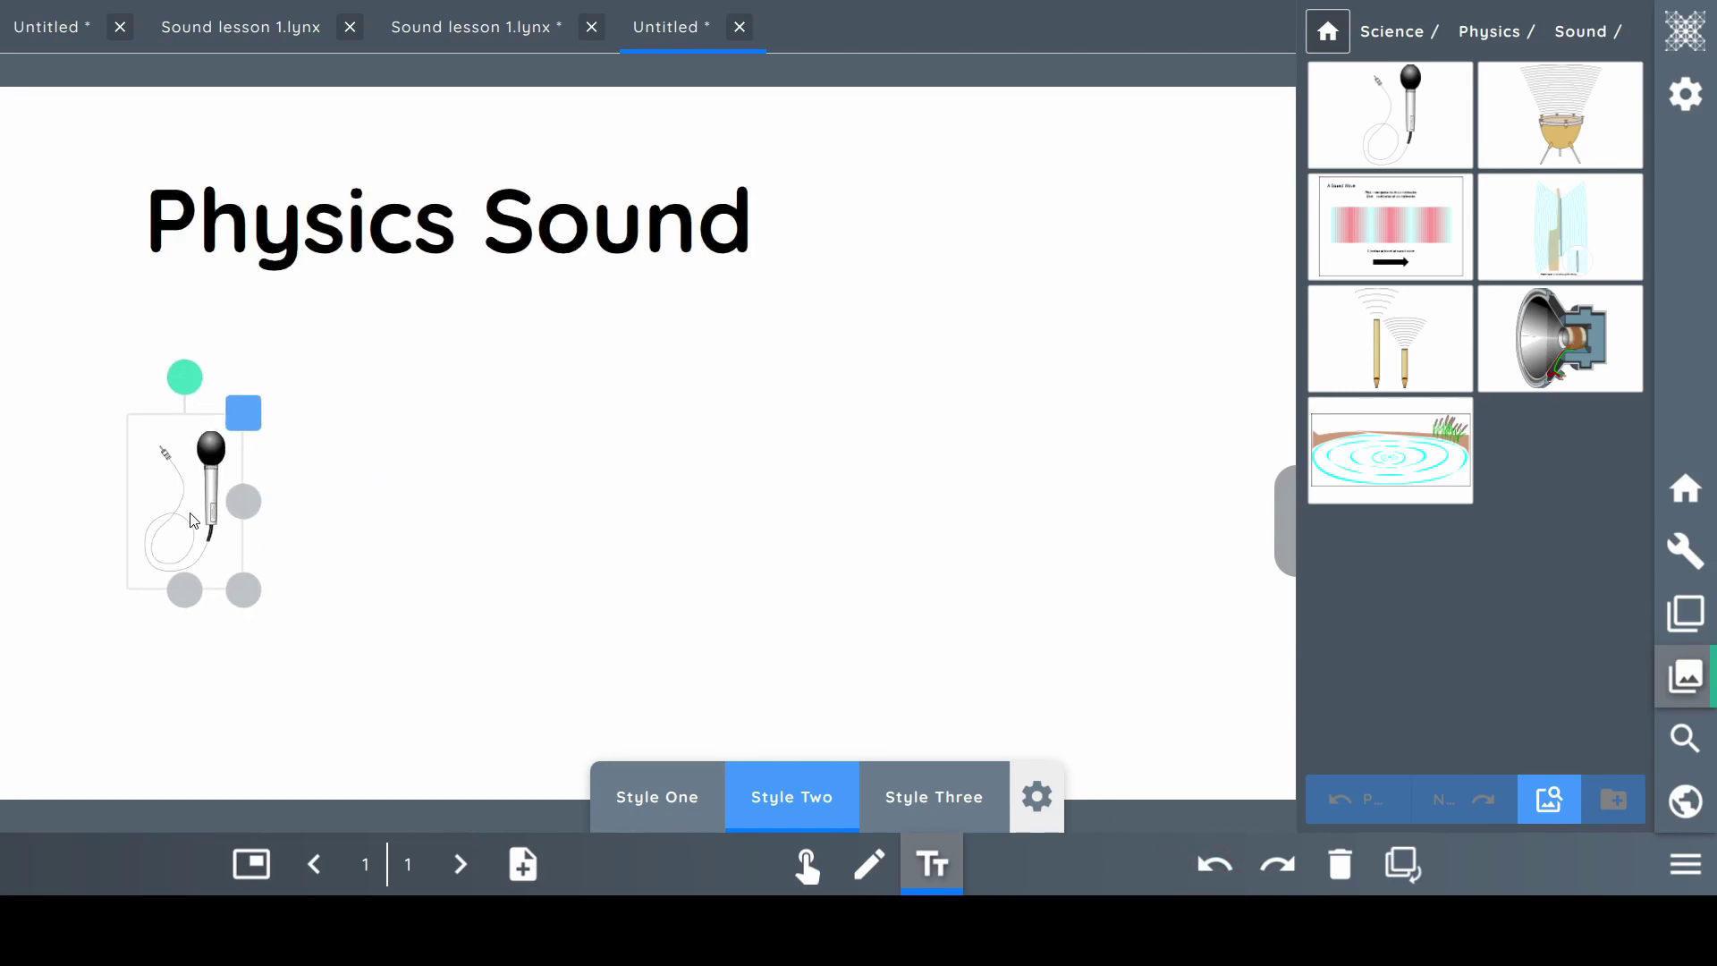
{"action": "left_click", "coordinate": [723, 610]}
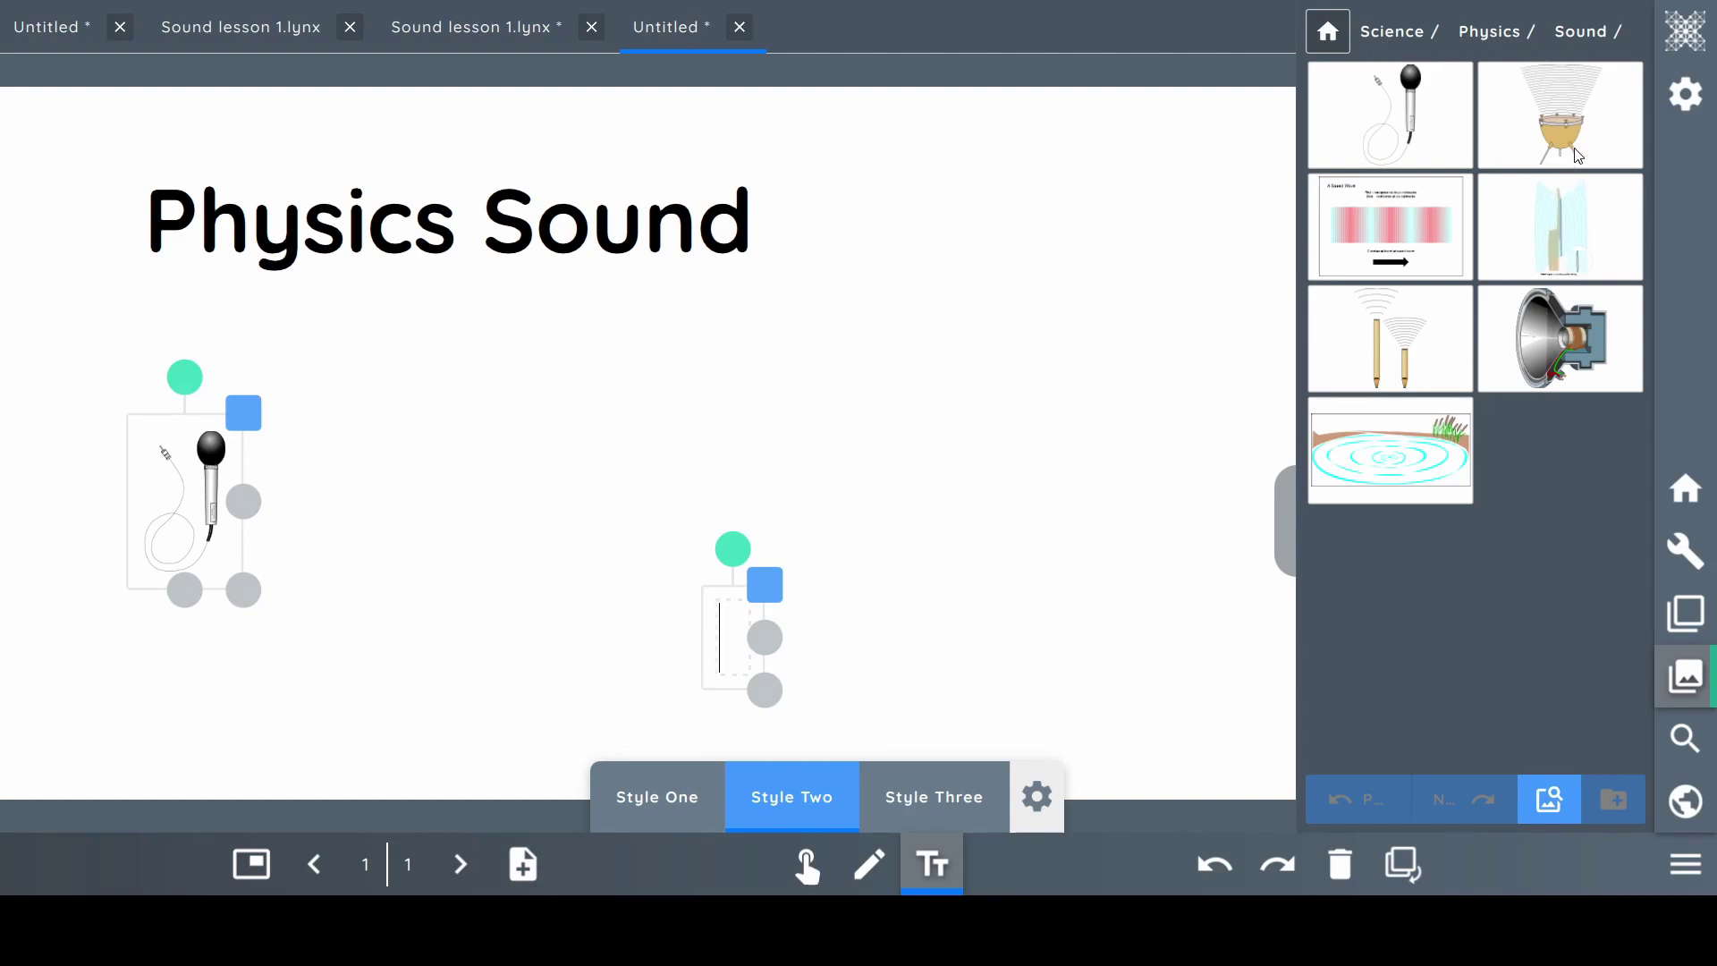
Add the drum-with-sound-waves picture, shrink it and set it beside the microphone
{"action": "left_click_drag", "start_coordinate": [1561, 150], "coordinate": [1027, 411]}
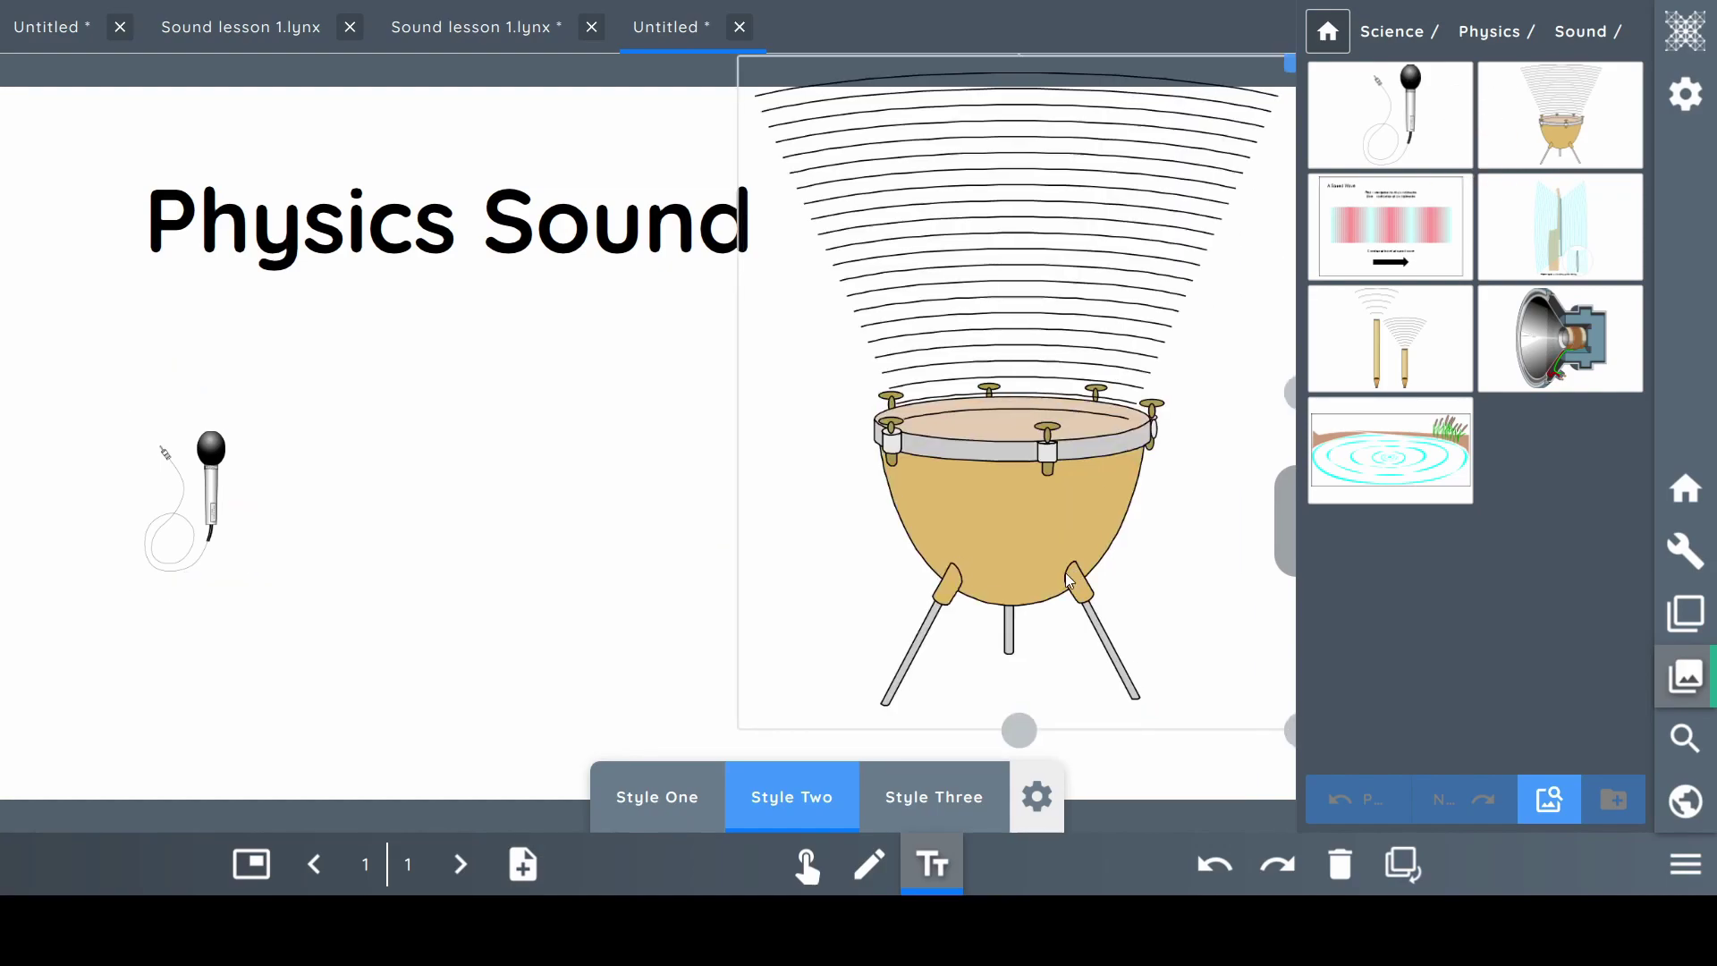
{"action": "left_click_drag", "start_coordinate": [1219, 778], "coordinate": [967, 485]}
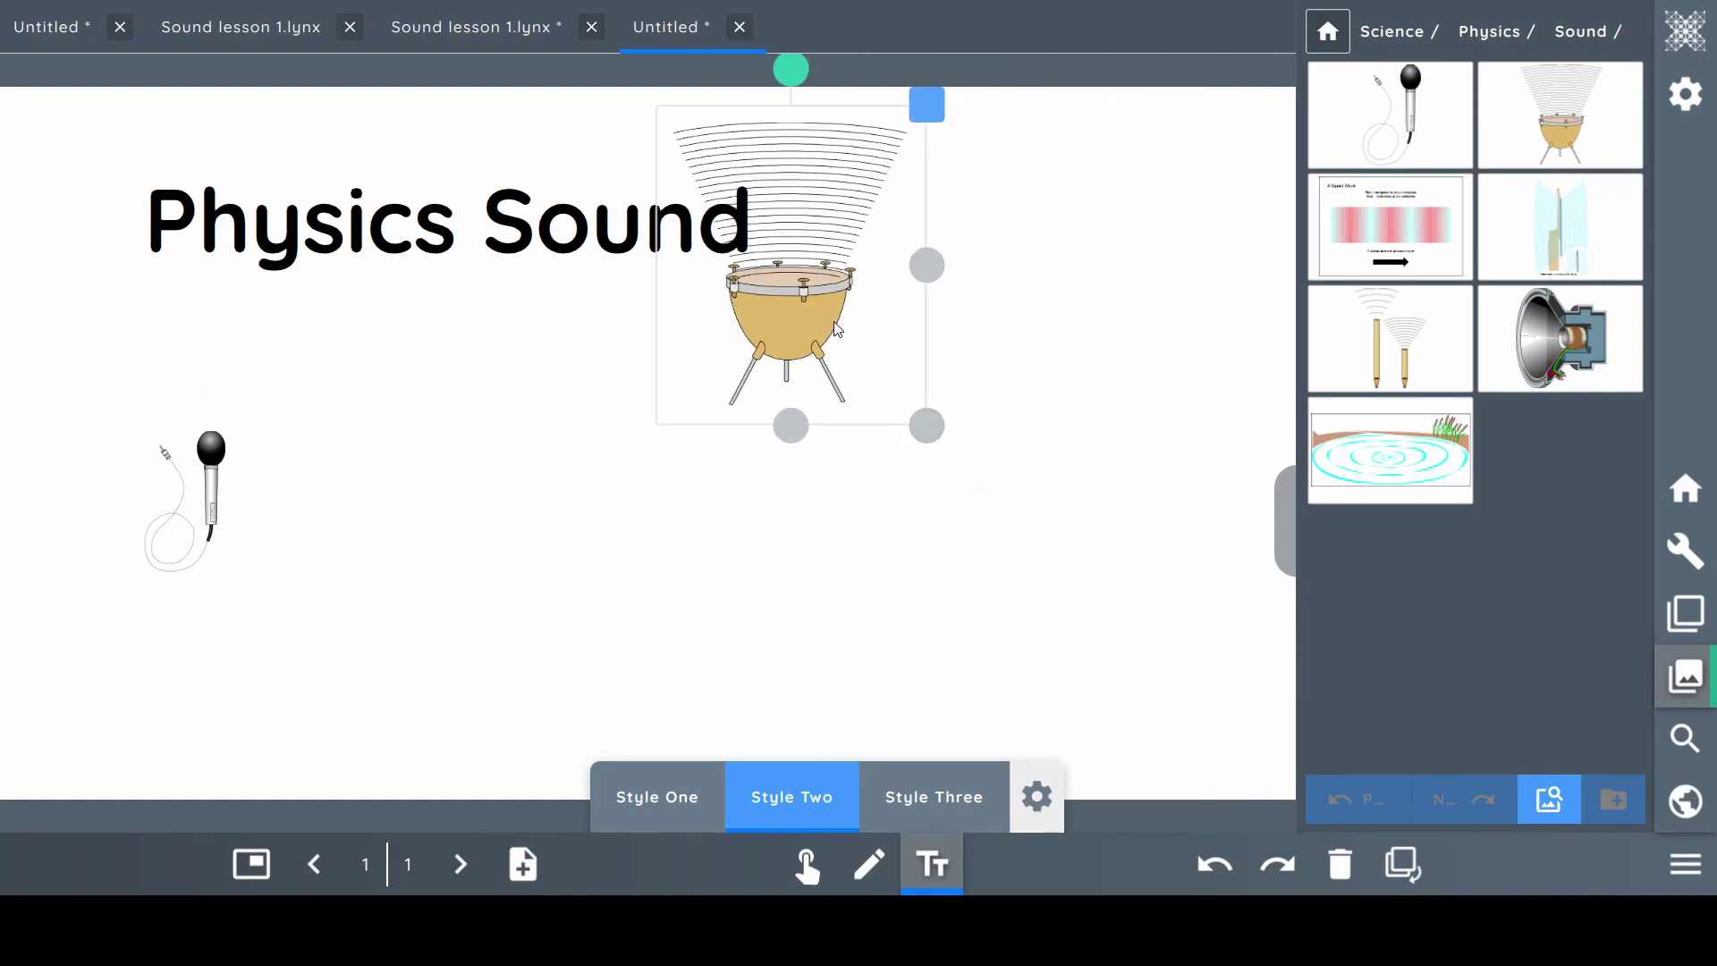
{"action": "left_click_drag", "start_coordinate": [816, 295], "coordinate": [477, 532]}
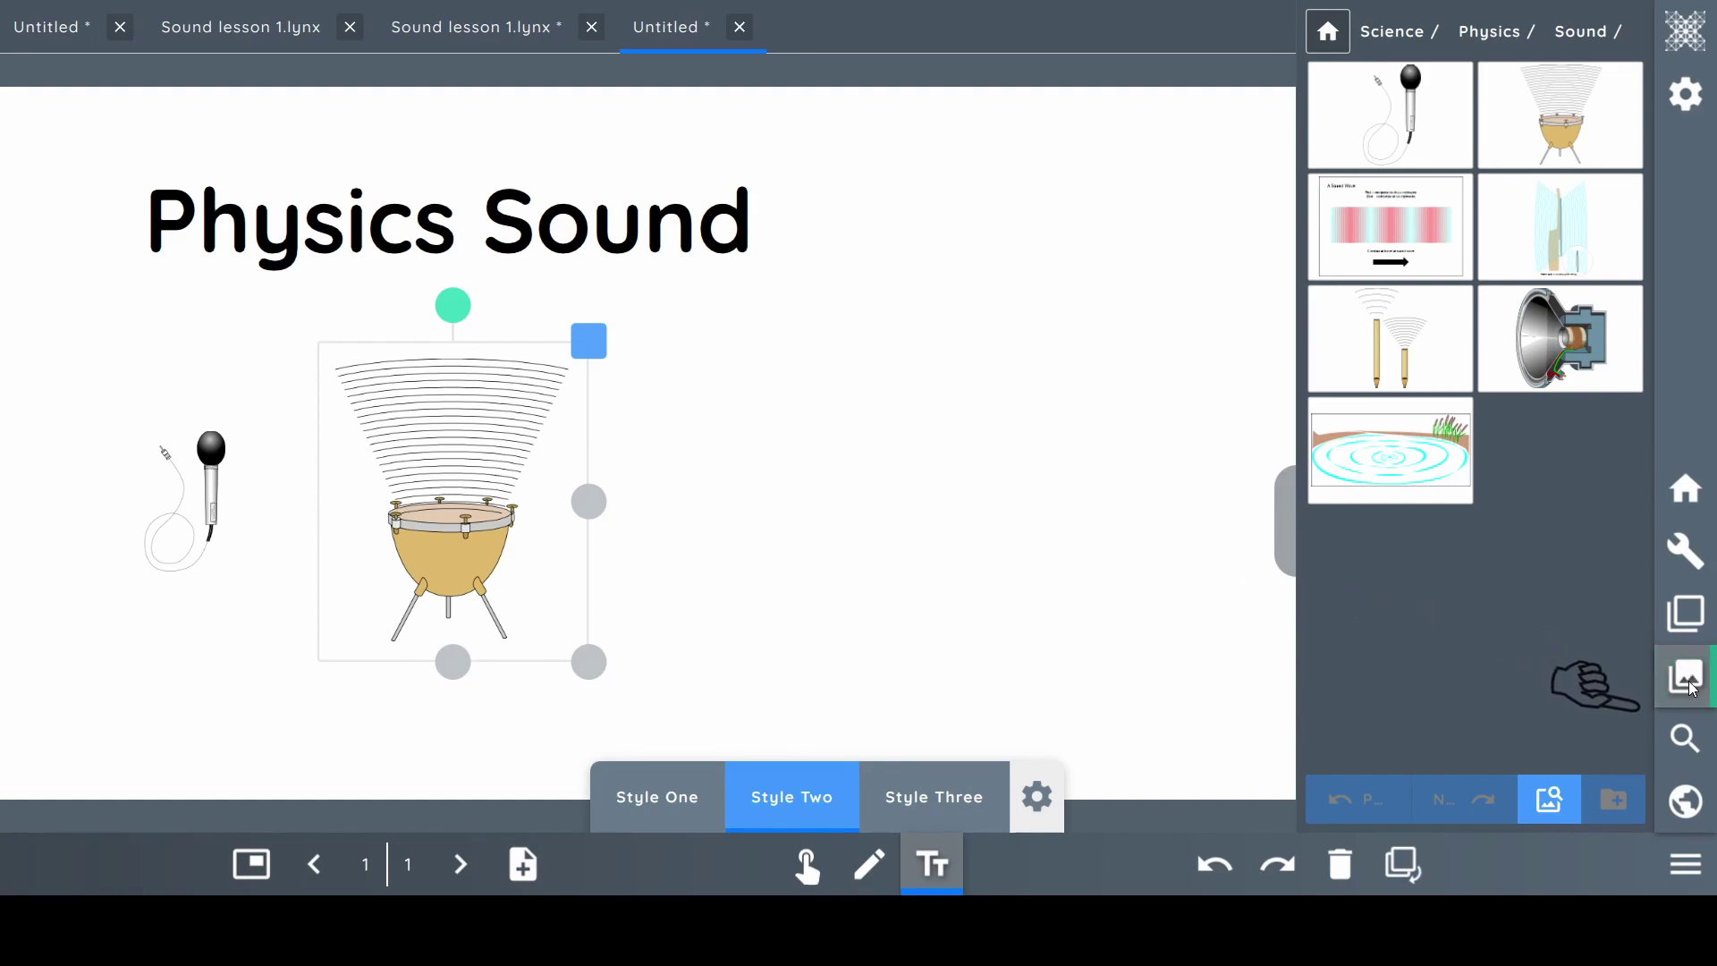
Switch the 'sound physics' web search to Images and show the second results page
{"action": "left_click", "coordinate": [1685, 738]}
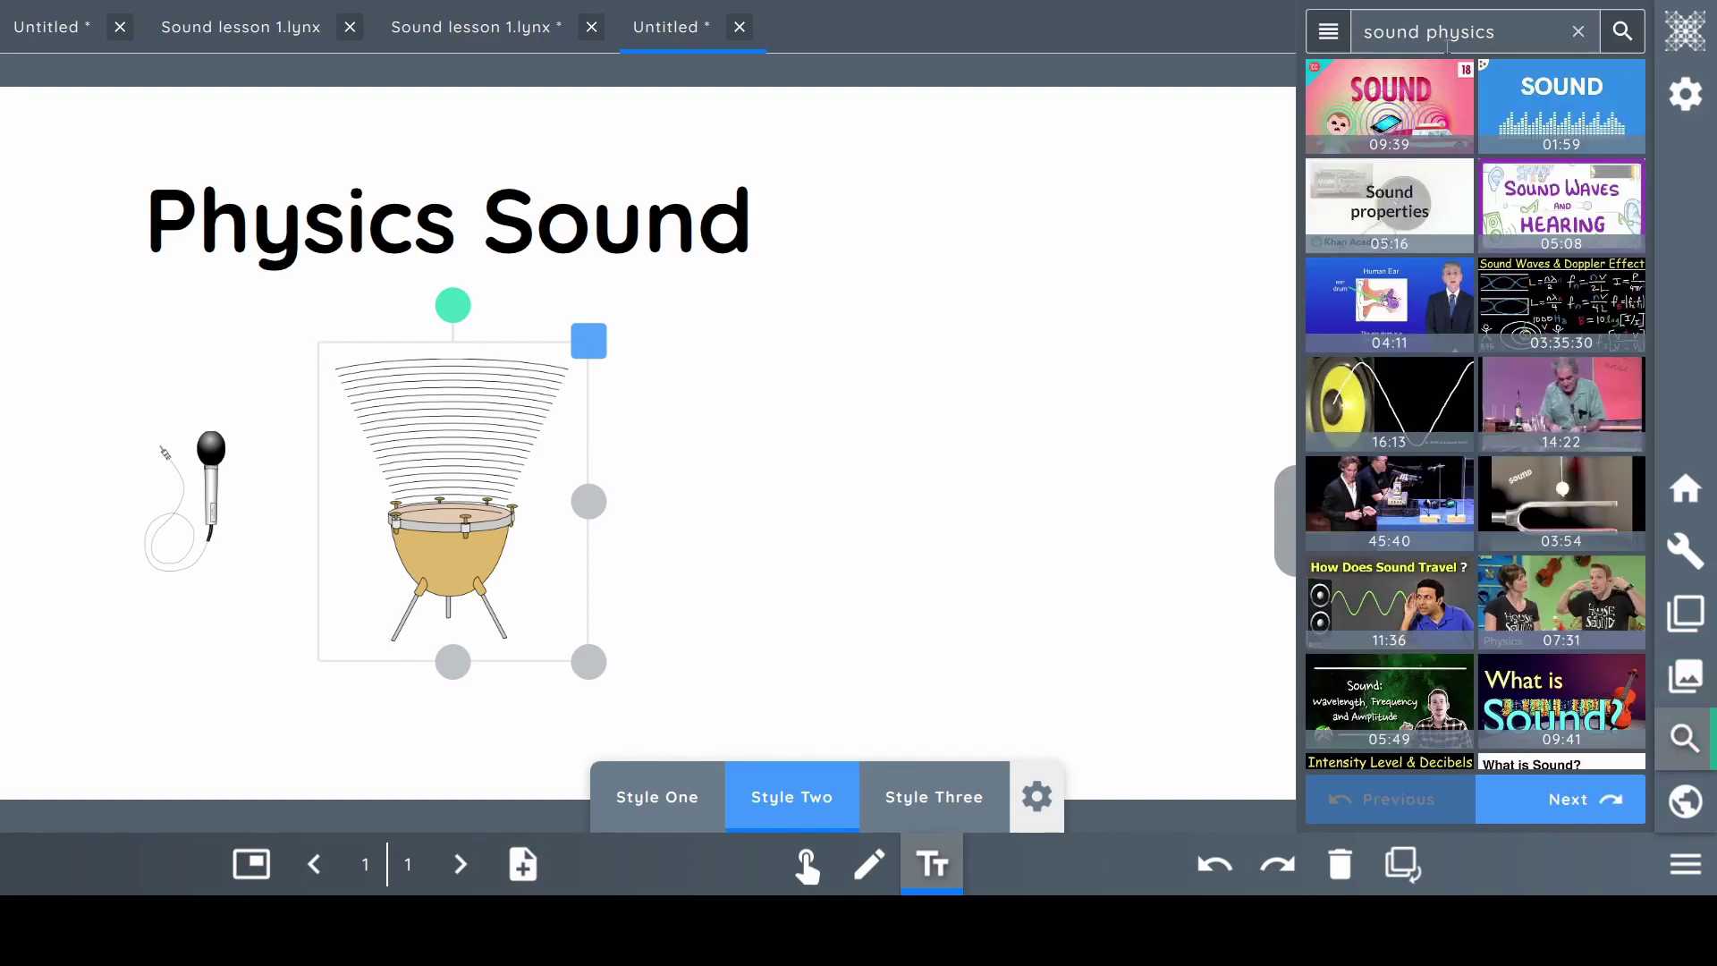
{"action": "left_click", "coordinate": [1452, 34]}
{"action": "left_click", "coordinate": [1328, 31]}
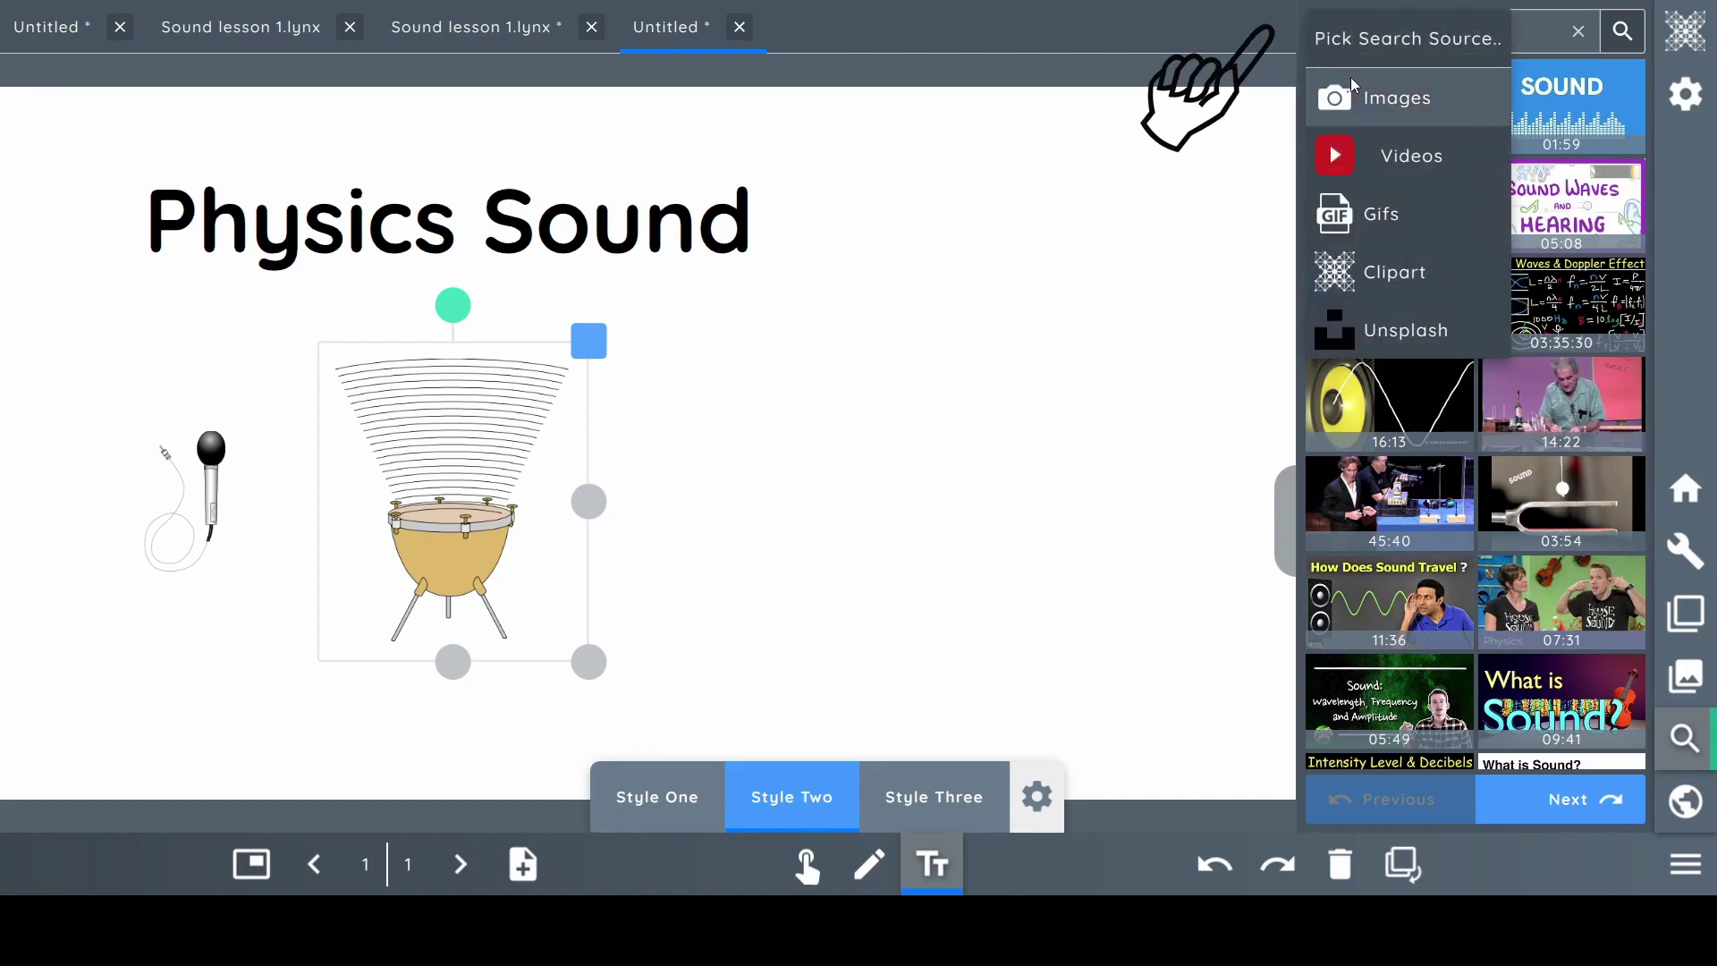
{"action": "left_click", "coordinate": [1355, 88]}
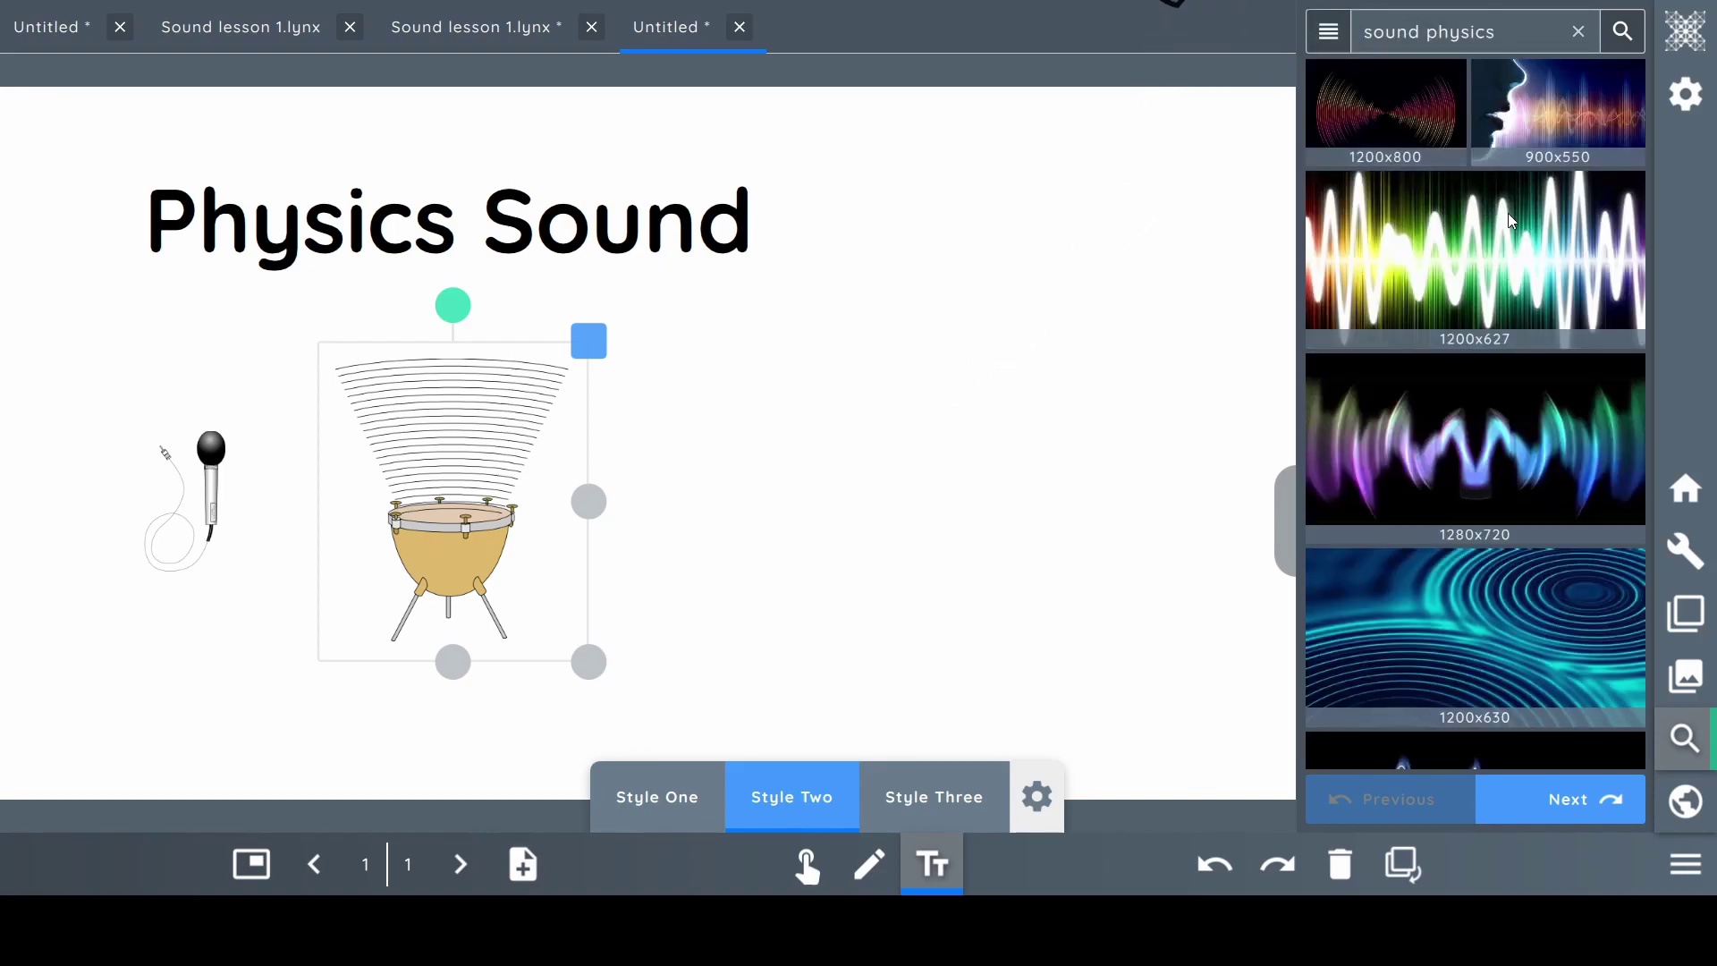
{"action": "scroll", "coordinate": [1480, 376], "scroll_direction": "down", "scroll_amount": 10}
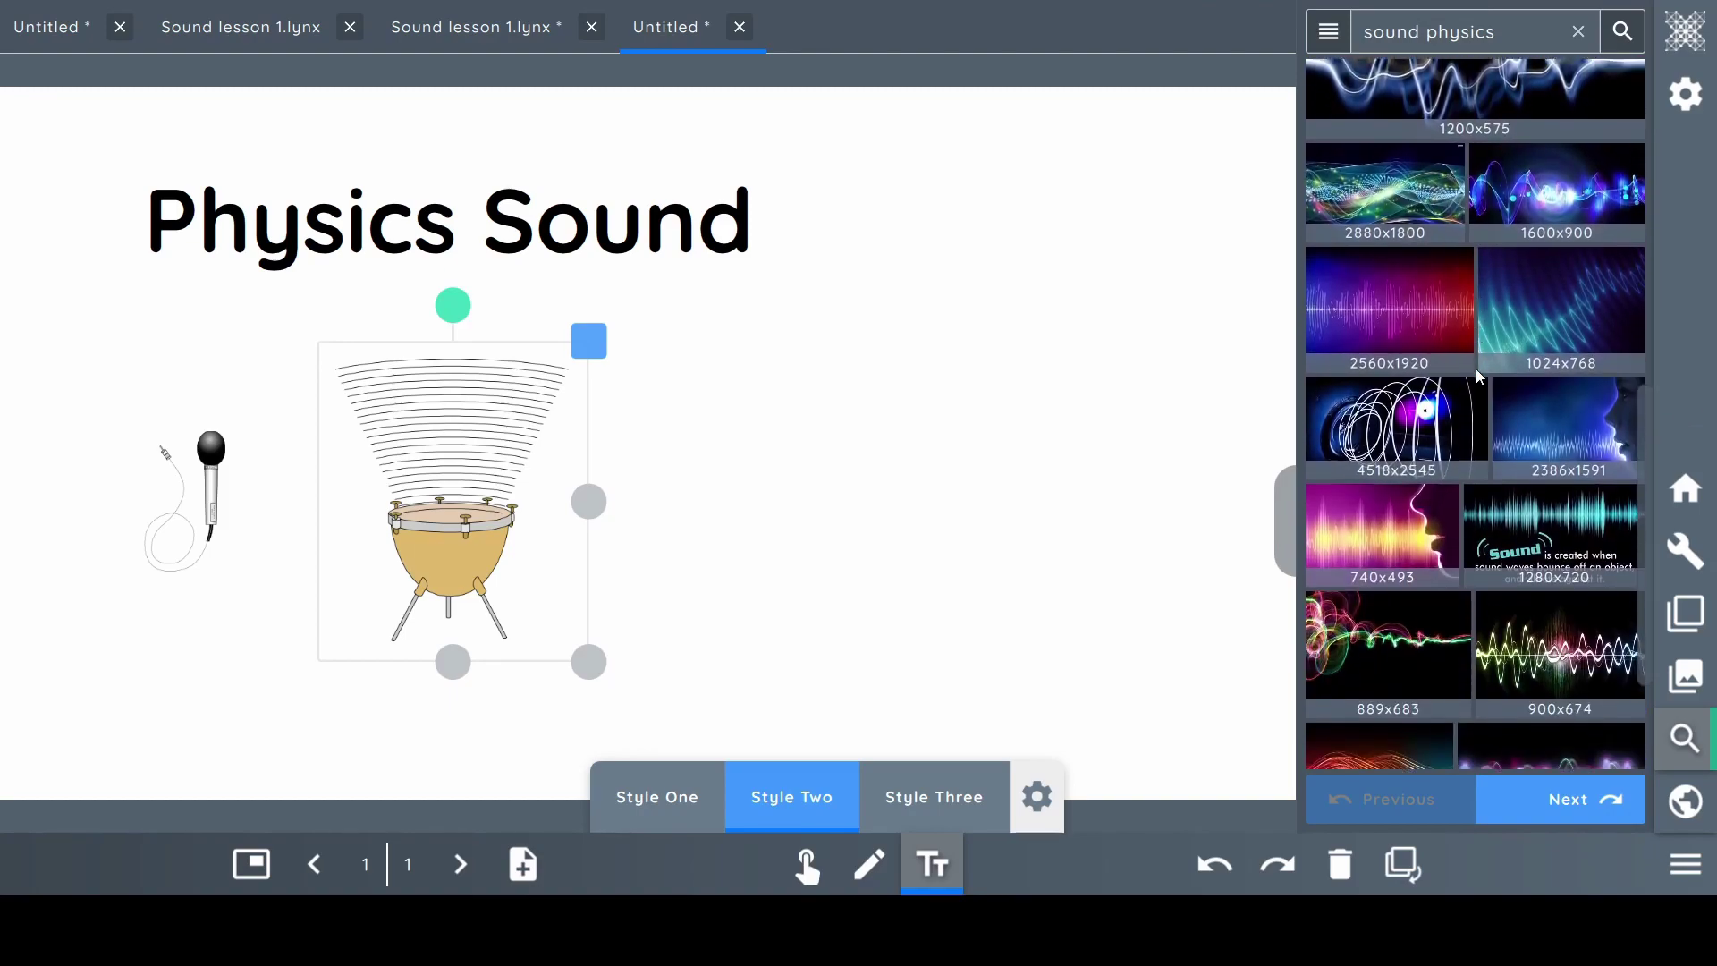
{"action": "left_click", "coordinate": [1576, 798]}
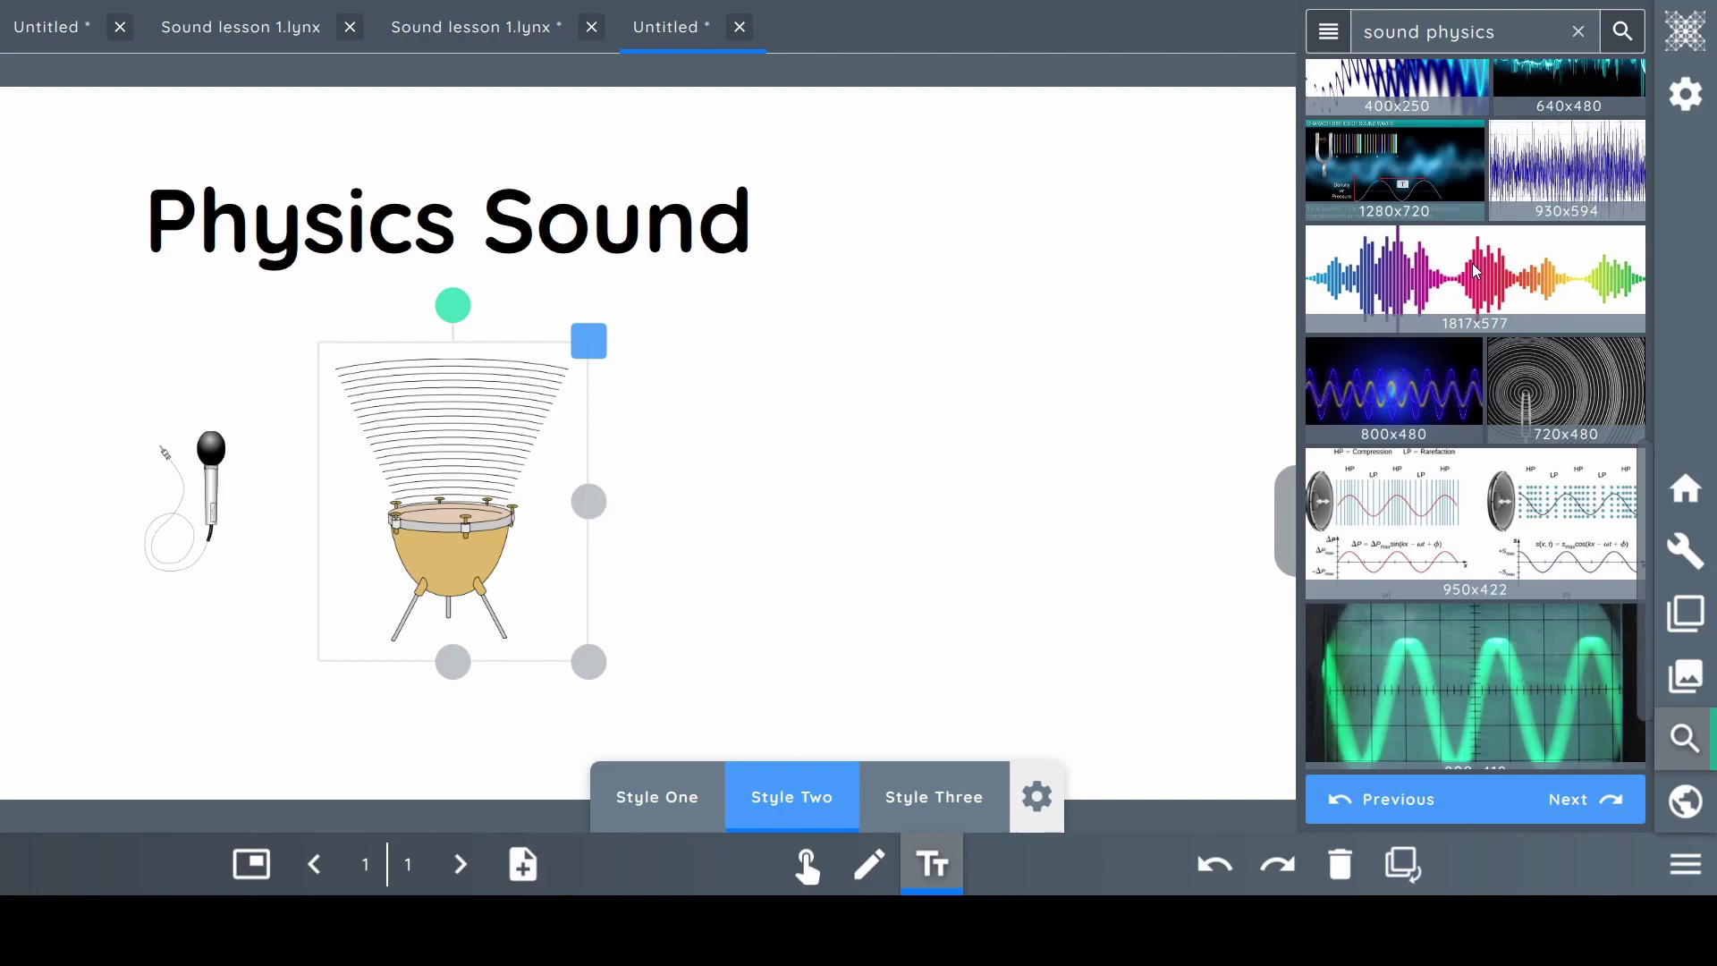
Add the rainbow sound-wave image, shrink it and place it beside the title
{"action": "left_click_drag", "start_coordinate": [1495, 281], "coordinate": [1047, 421]}
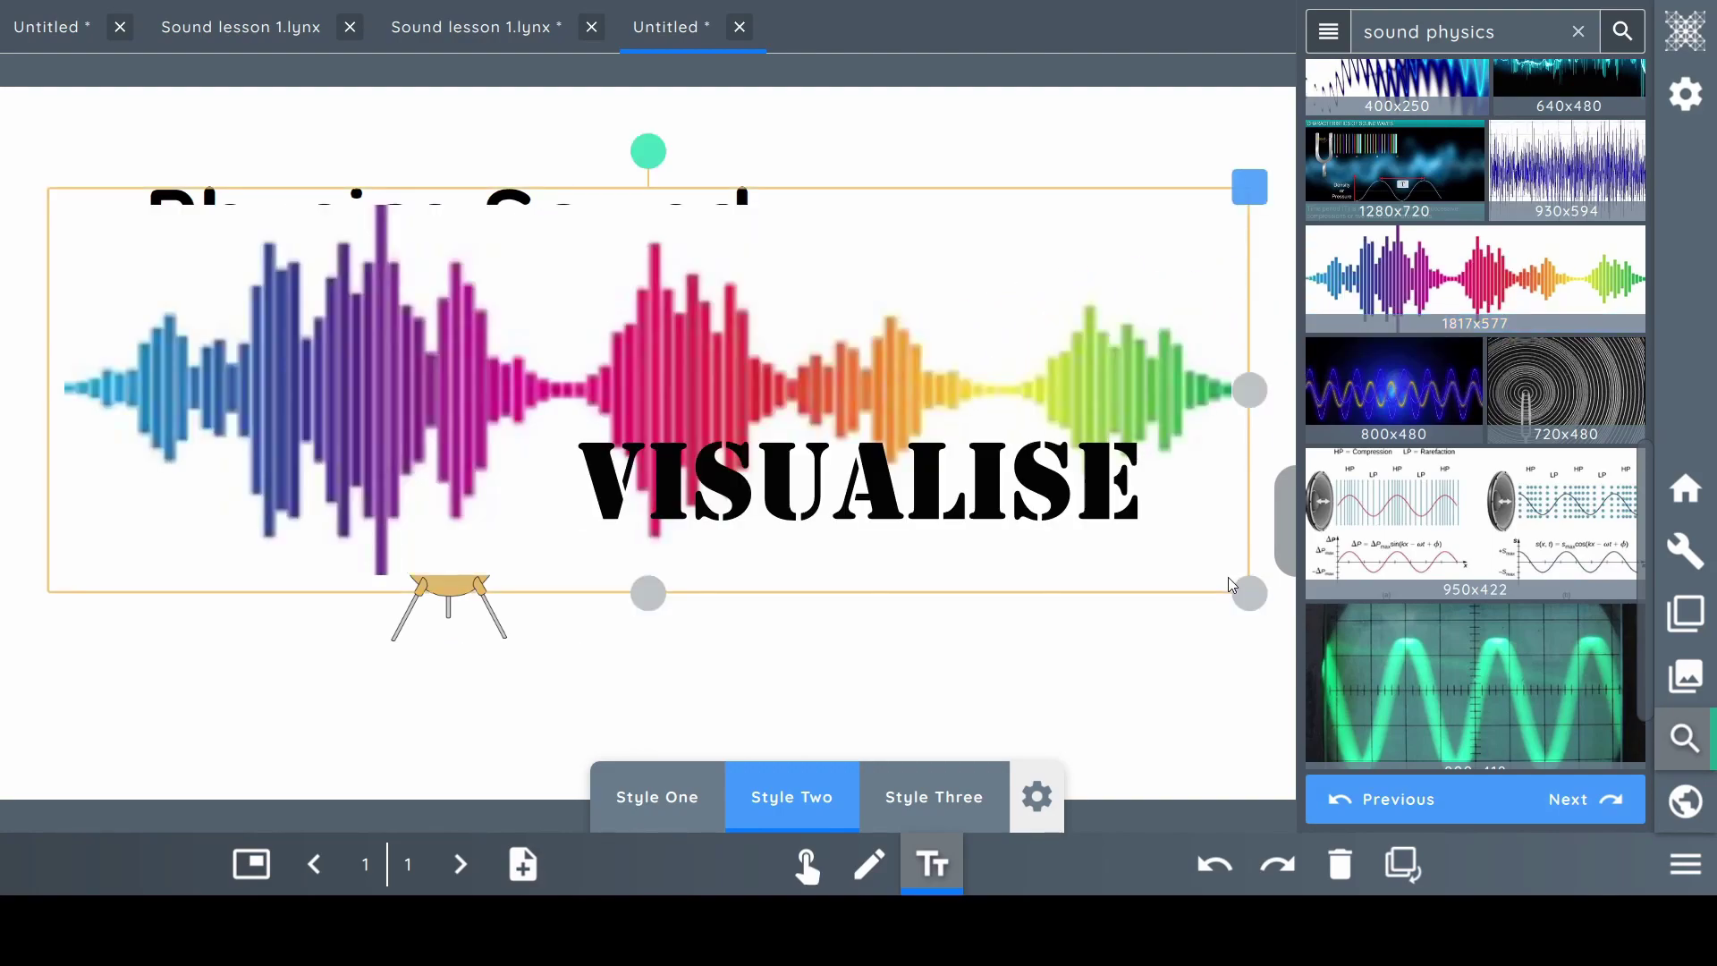
{"action": "left_click_drag", "start_coordinate": [1154, 562], "coordinate": [448, 337]}
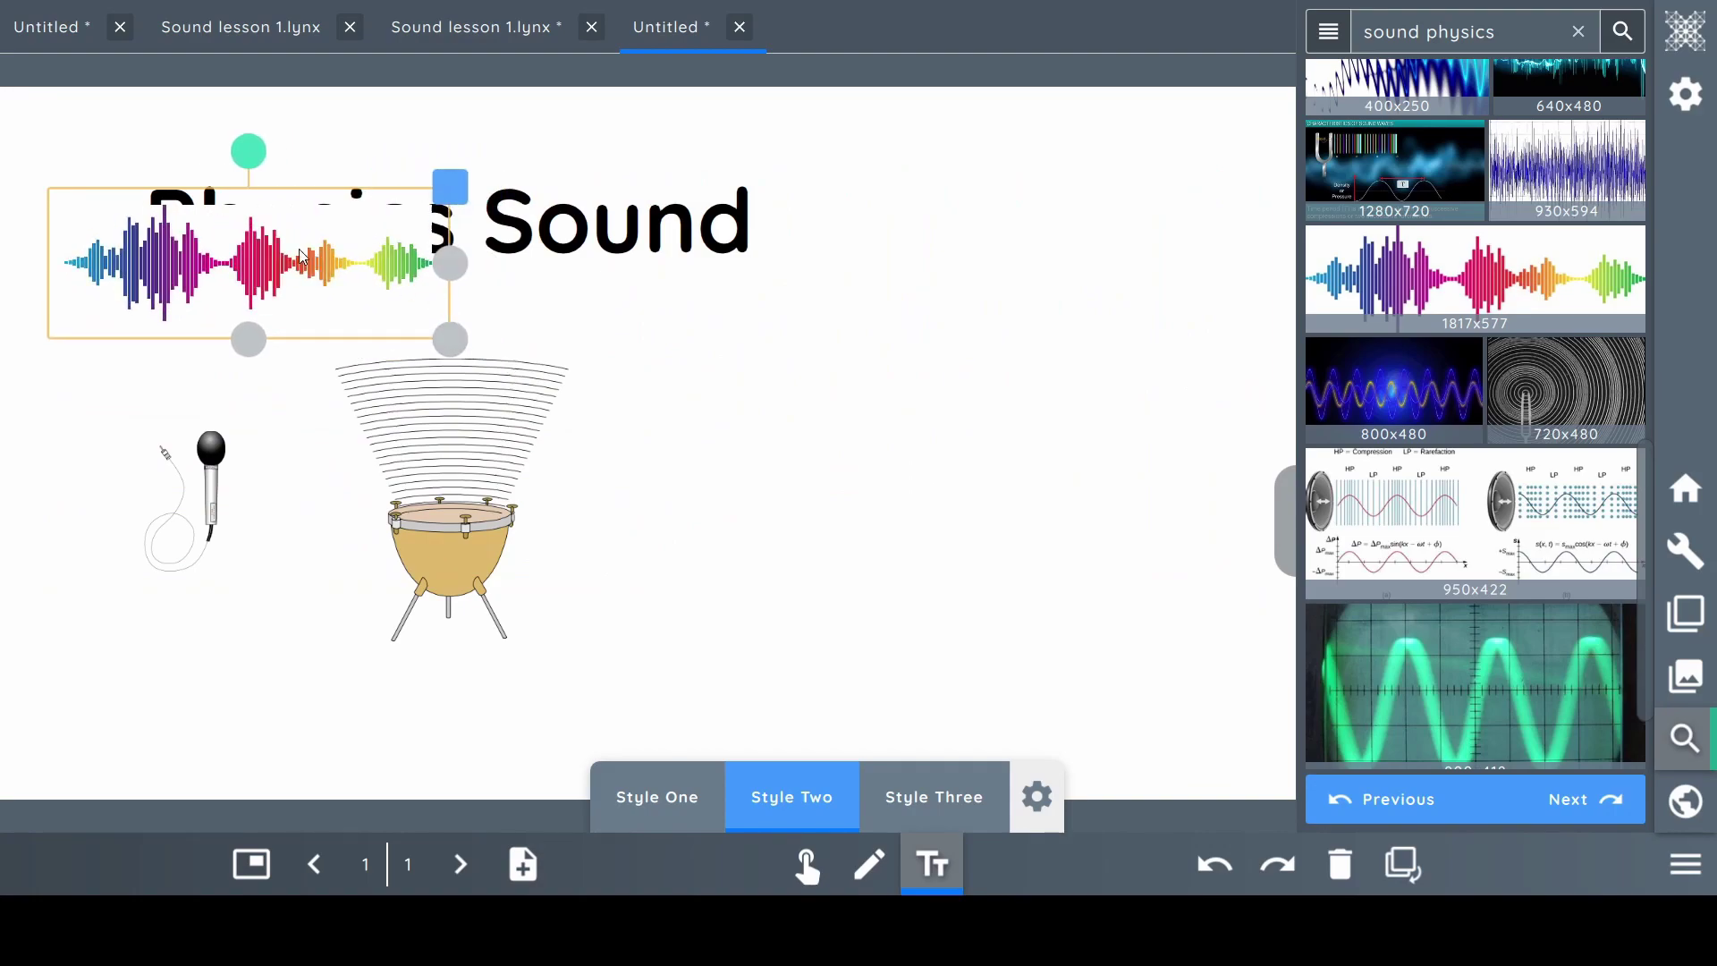
{"action": "left_click_drag", "start_coordinate": [269, 268], "coordinate": [1062, 191]}
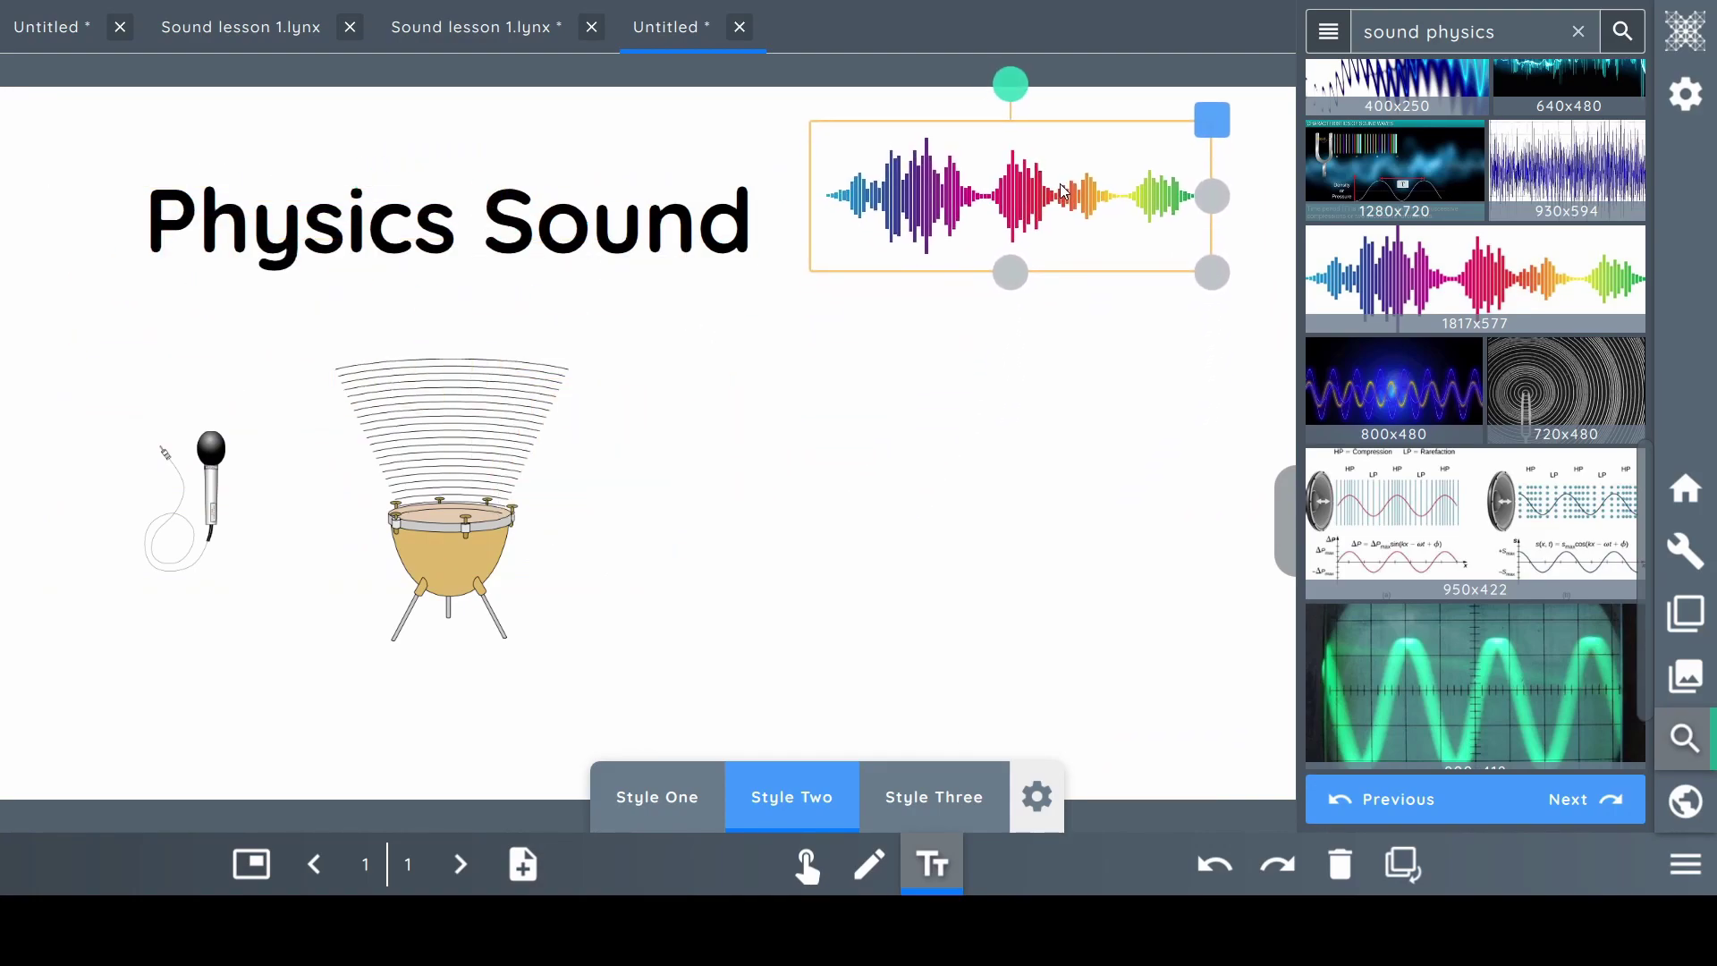
{"action": "left_click", "coordinate": [1048, 344]}
Shrink the drum and regroup it with the microphone further left
{"action": "left_click", "coordinate": [490, 523]}
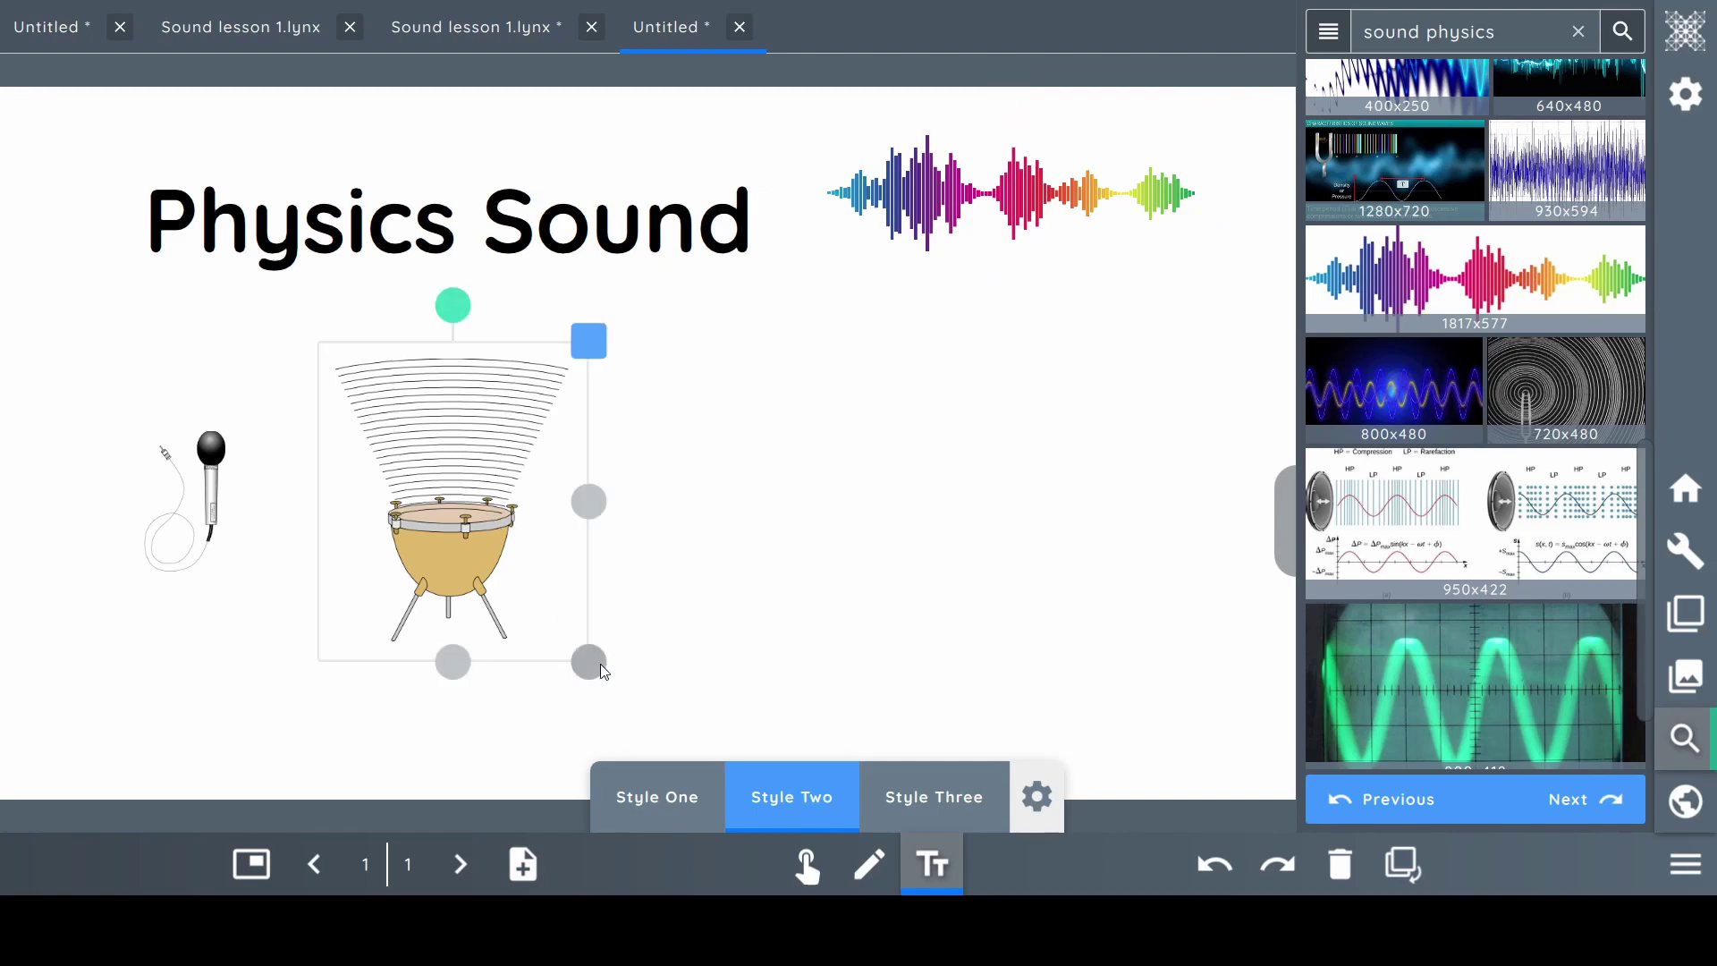
{"action": "left_click_drag", "start_coordinate": [587, 659], "coordinate": [502, 563]}
{"action": "left_click_drag", "start_coordinate": [415, 496], "coordinate": [376, 547]}
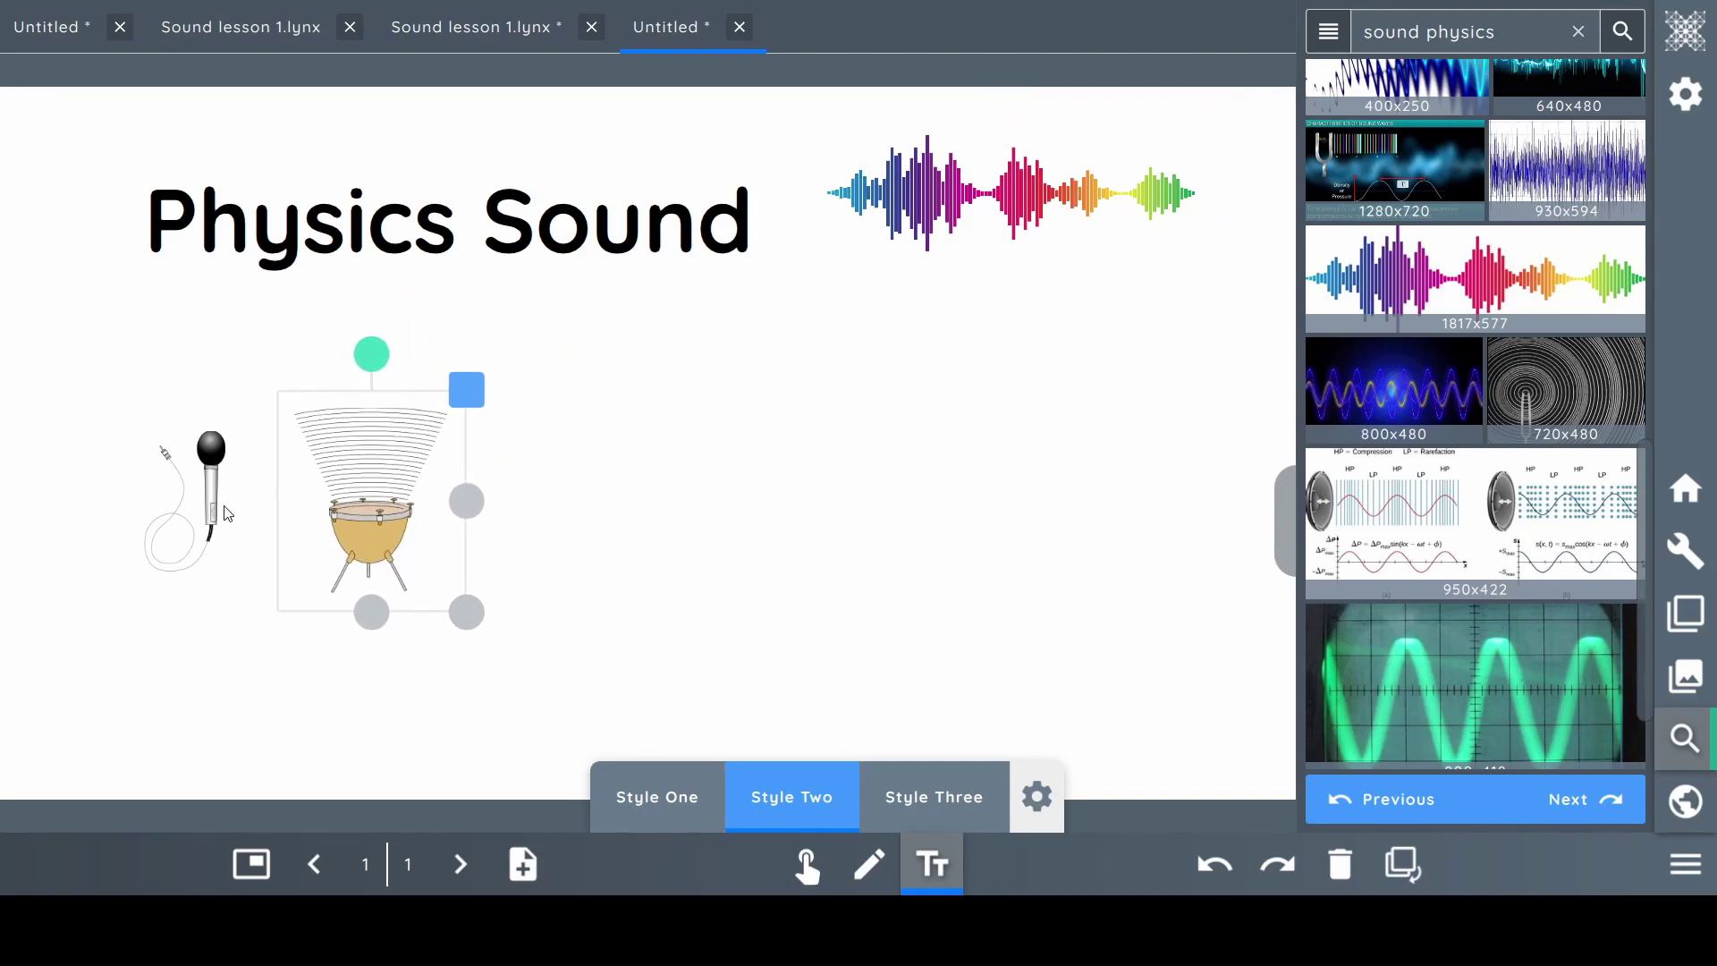
{"action": "left_click", "coordinate": [224, 508]}
{"action": "left_click_drag", "start_coordinate": [223, 508], "coordinate": [170, 488]}
{"action": "left_click_drag", "start_coordinate": [385, 525], "coordinate": [356, 510]}
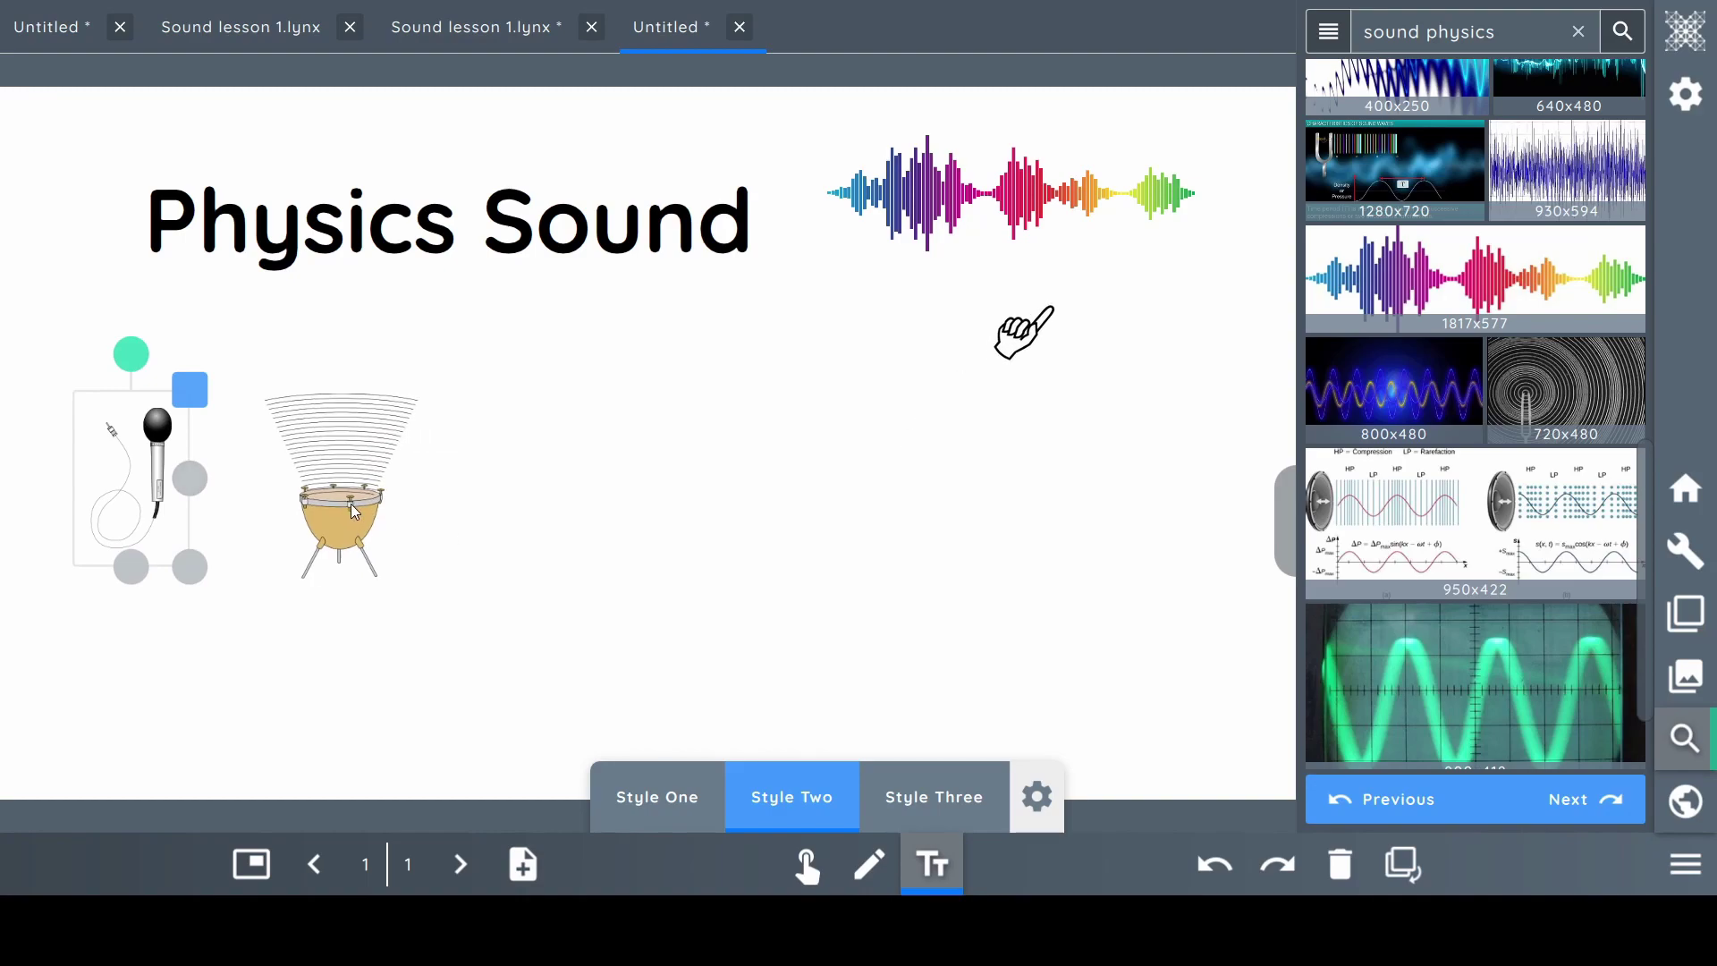
{"action": "left_click", "coordinate": [1088, 484]}
Switch the search to Videos and place the first SOUND video beside the drum
{"action": "scroll", "coordinate": [1392, 417], "scroll_direction": "down", "scroll_amount": 2}
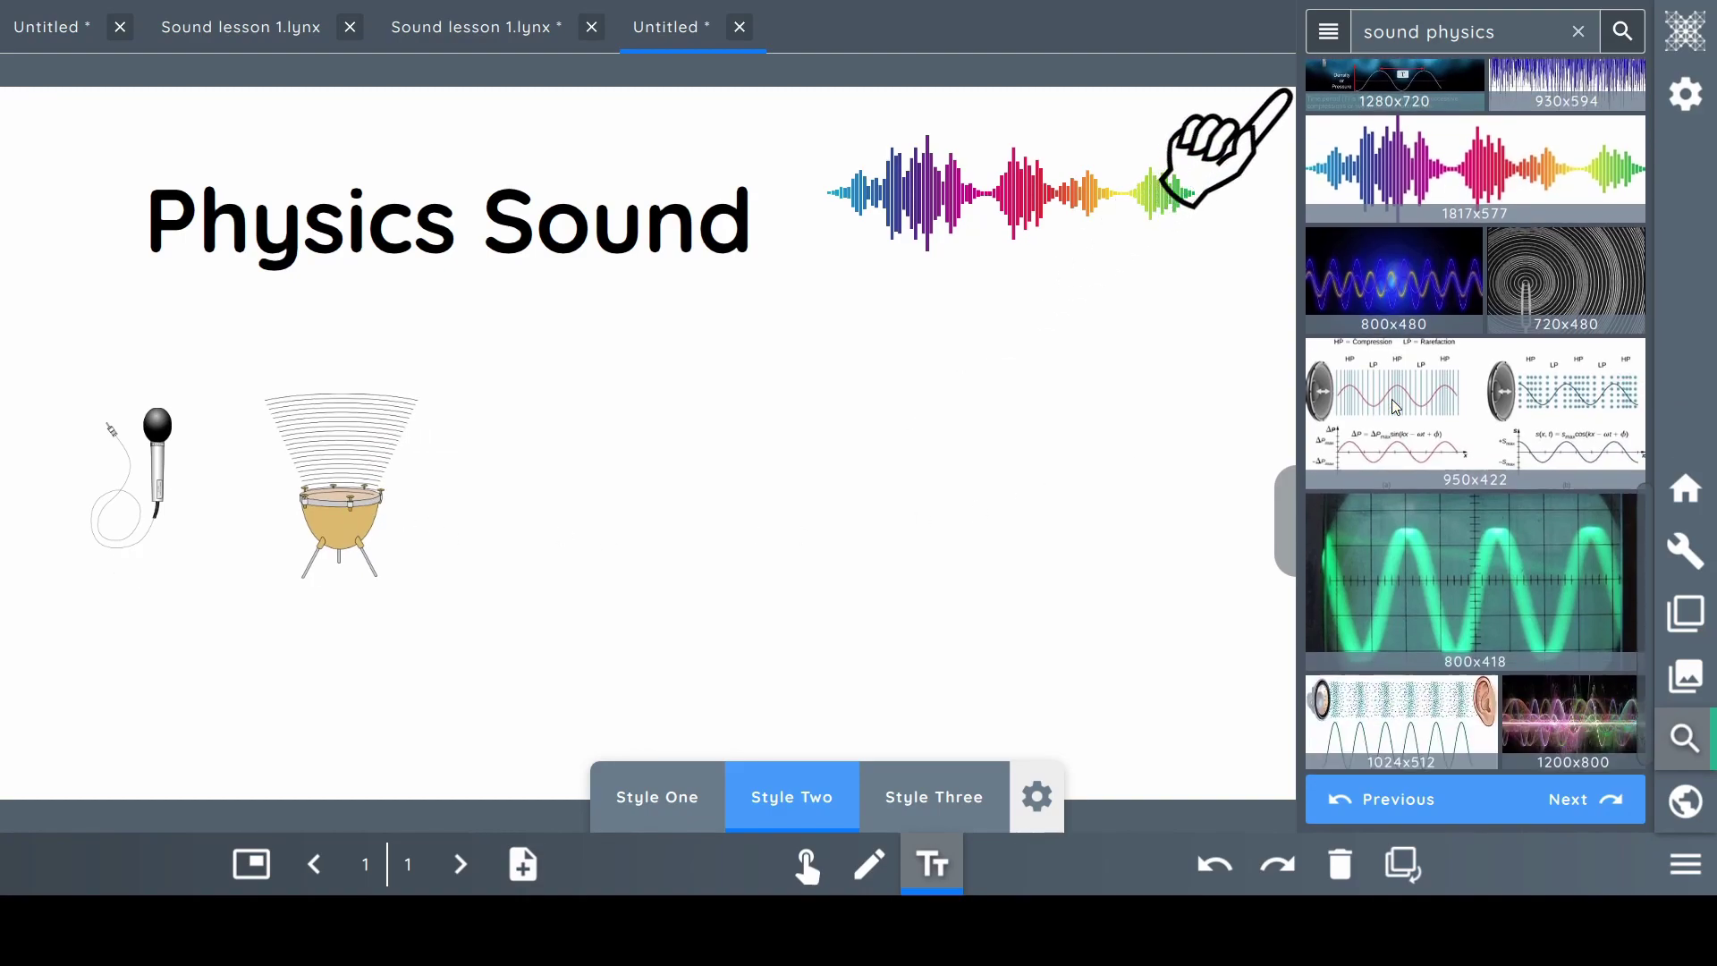
{"action": "scroll", "coordinate": [1395, 402], "scroll_direction": "up", "scroll_amount": 5}
{"action": "left_click", "coordinate": [1329, 31]}
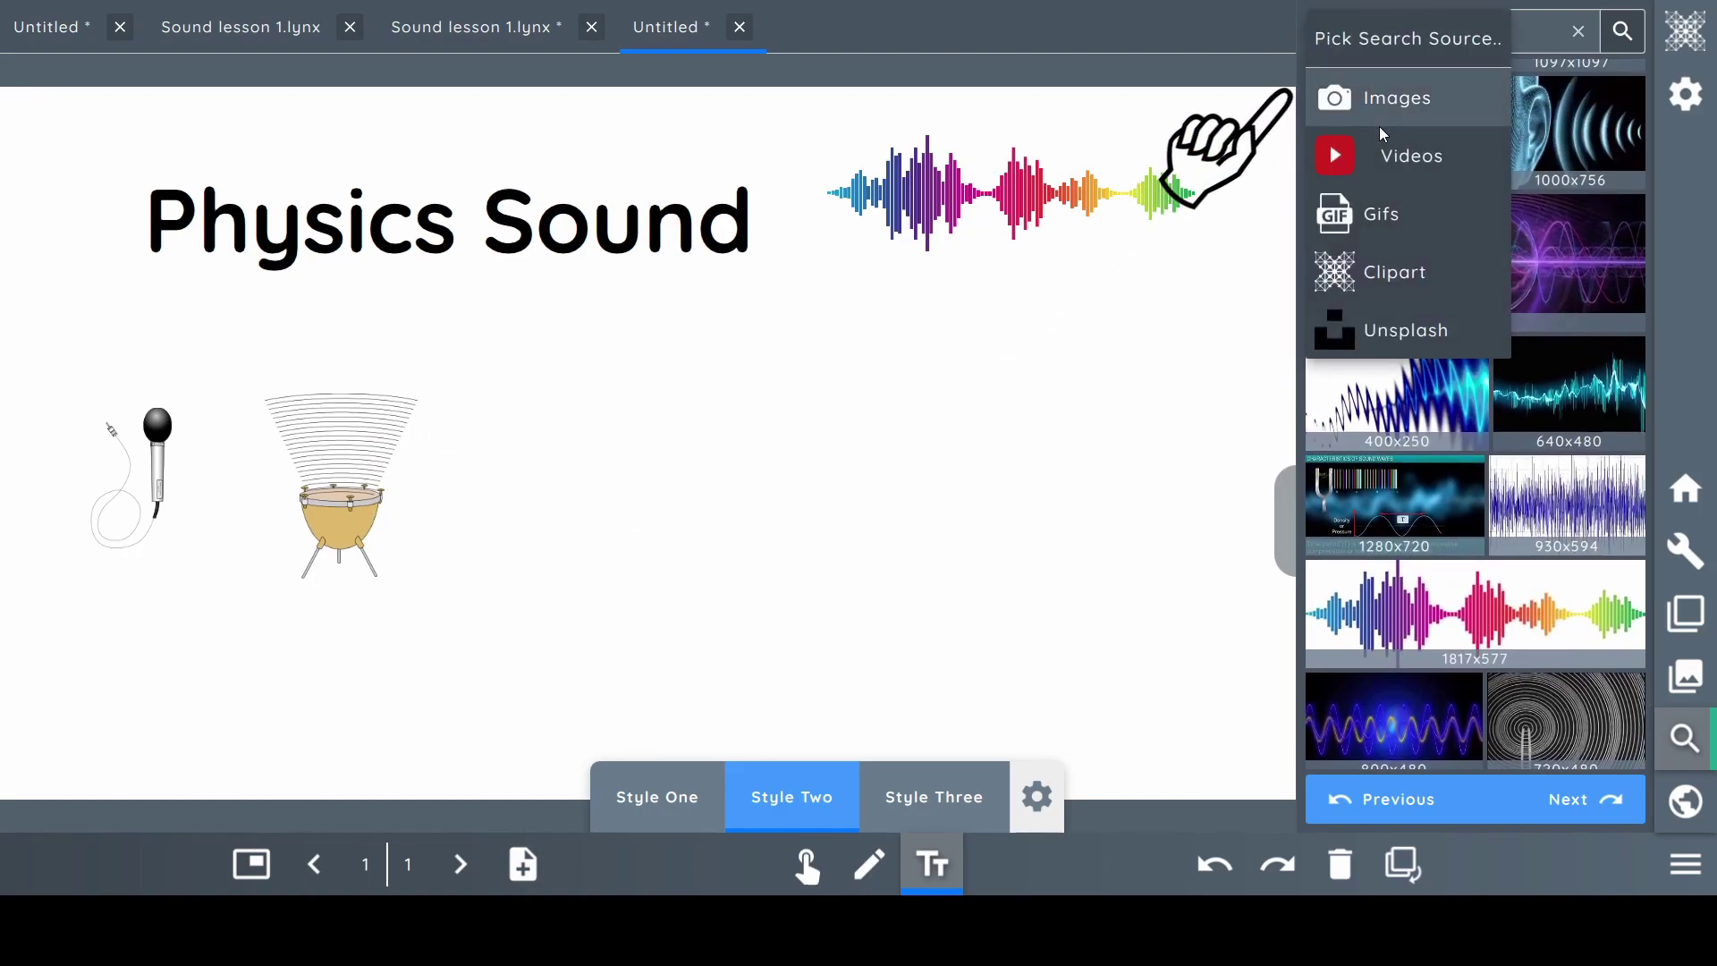
{"action": "left_click", "coordinate": [1382, 154]}
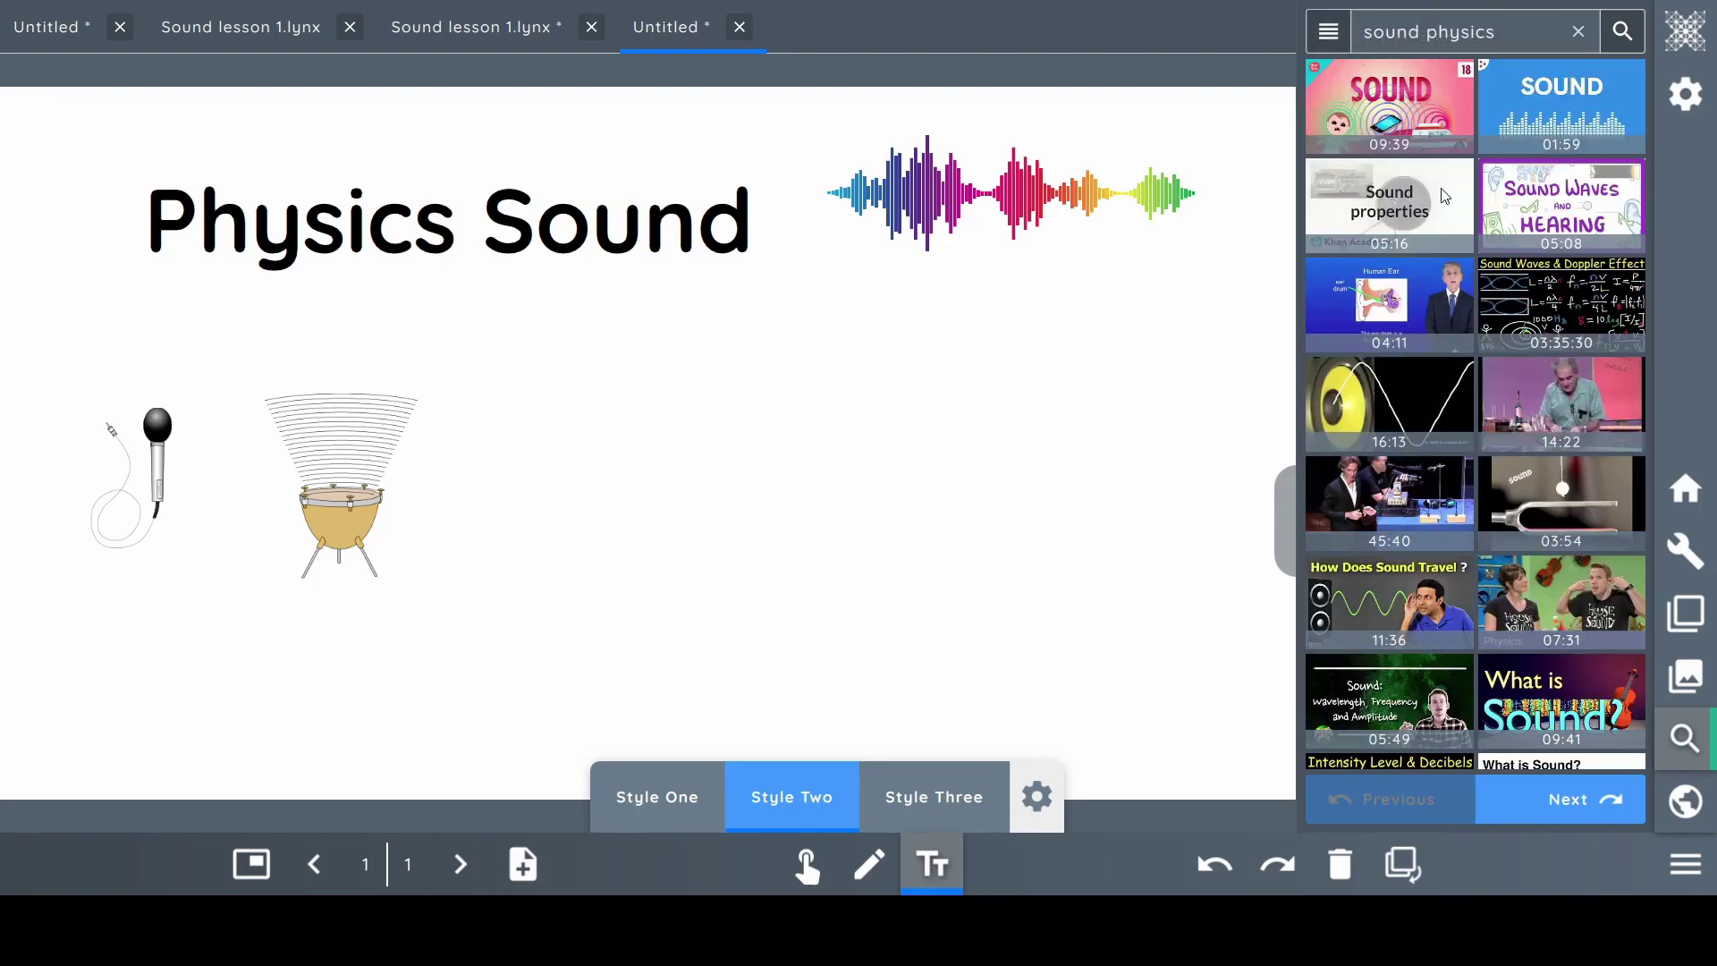
{"action": "left_click_drag", "start_coordinate": [1412, 111], "coordinate": [769, 509]}
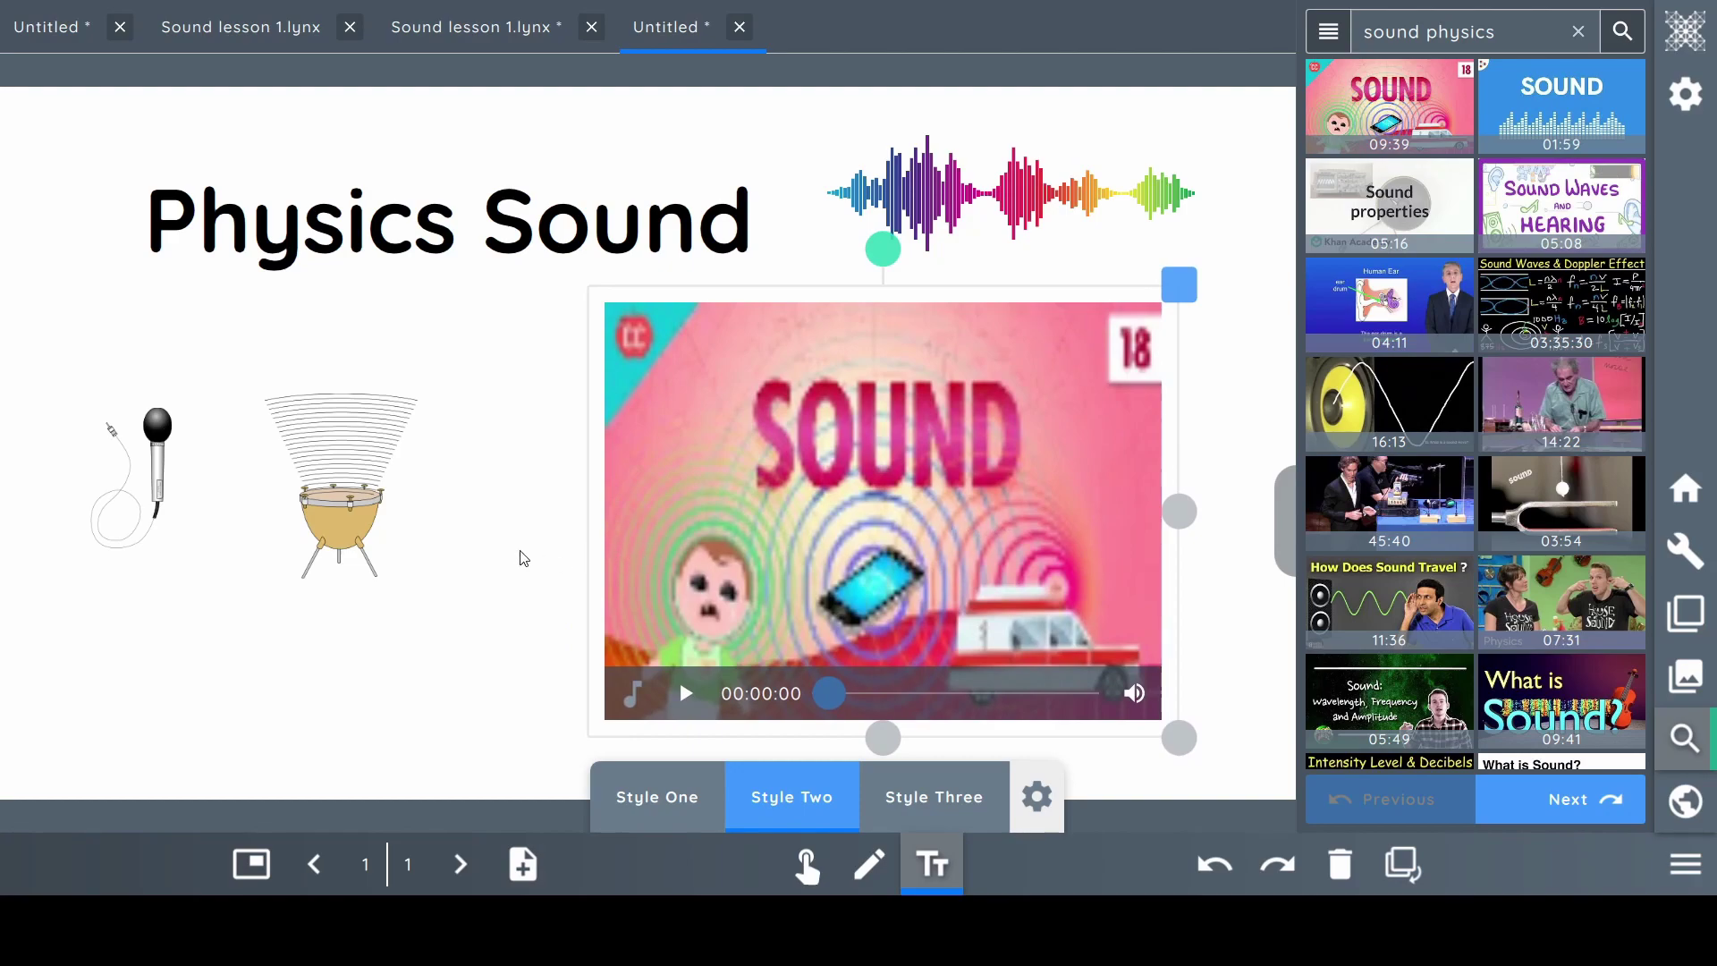
{"action": "left_click", "coordinate": [524, 557]}
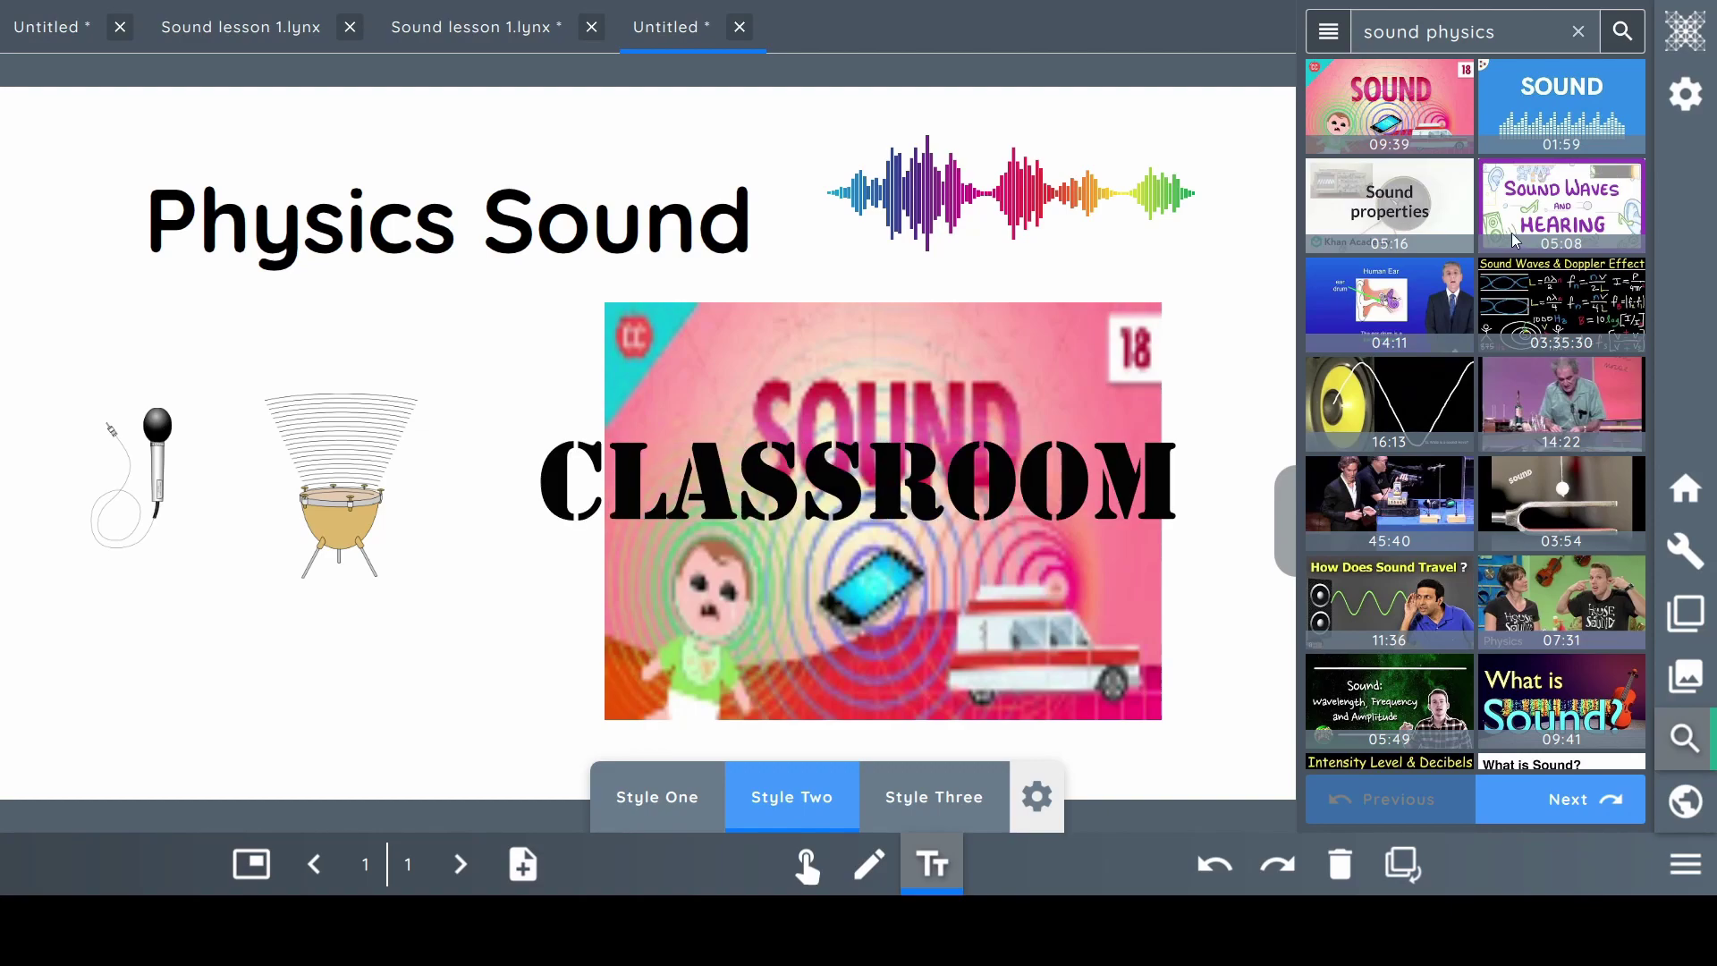
{"action": "left_click", "coordinate": [769, 467]}
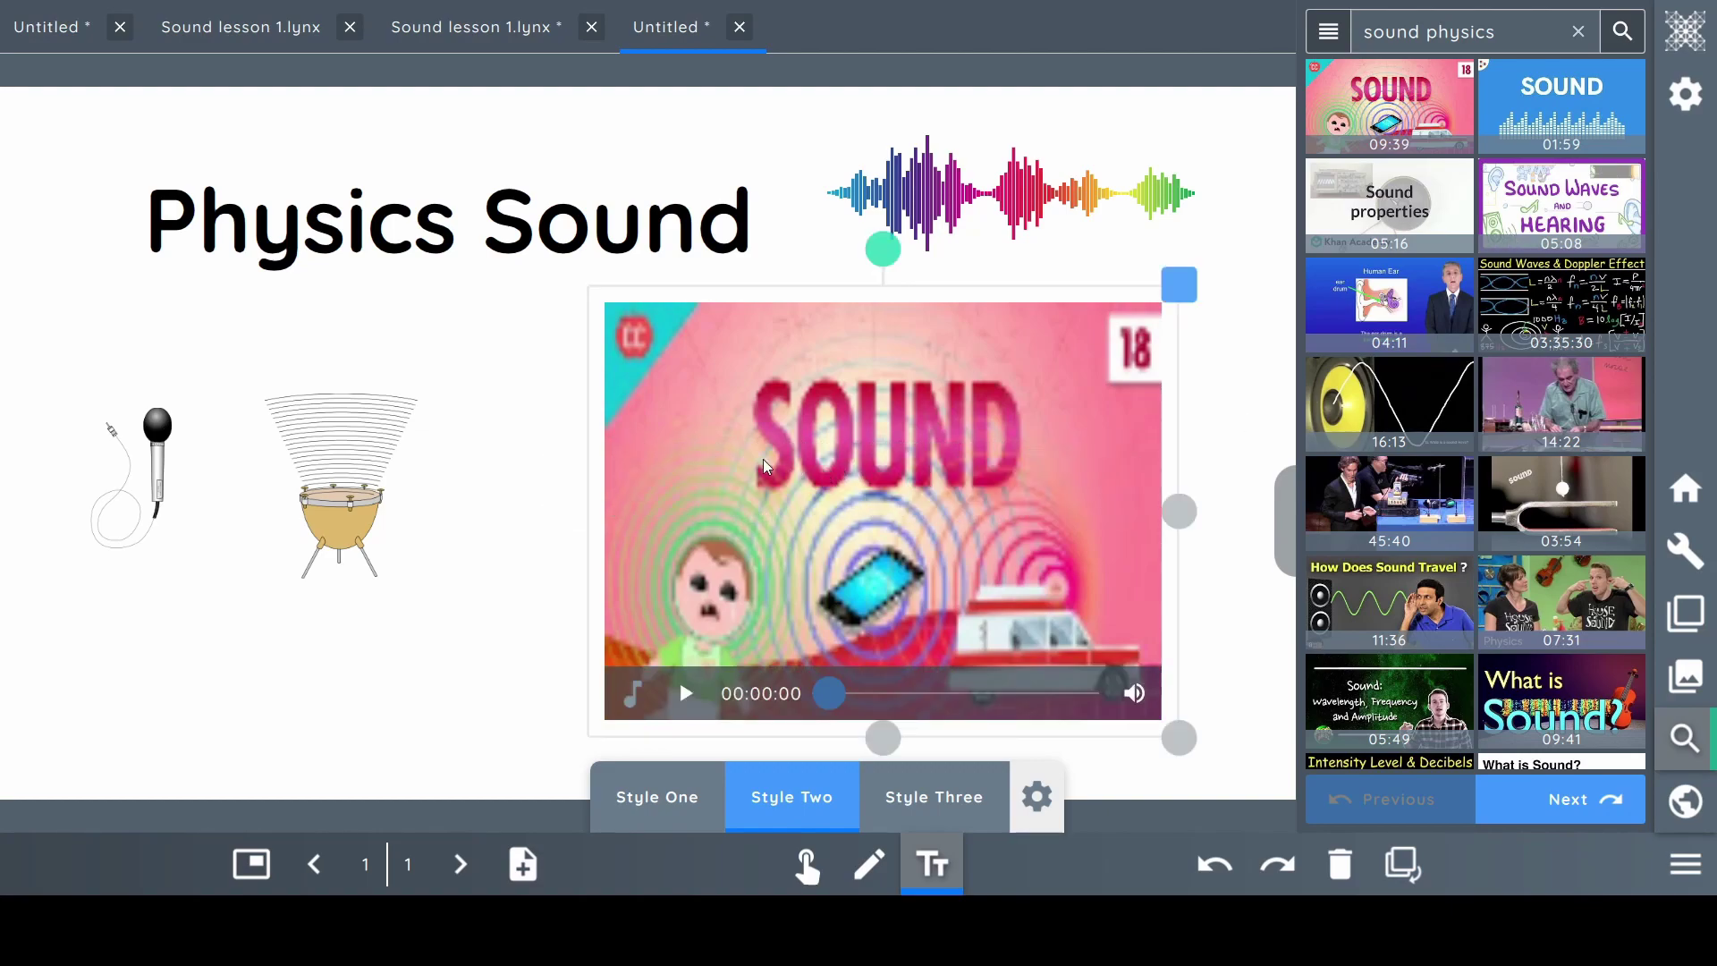
Preview the SOUND video until 0:30, then move it left and bring up its actions menu
{"action": "left_click", "coordinate": [686, 693]}
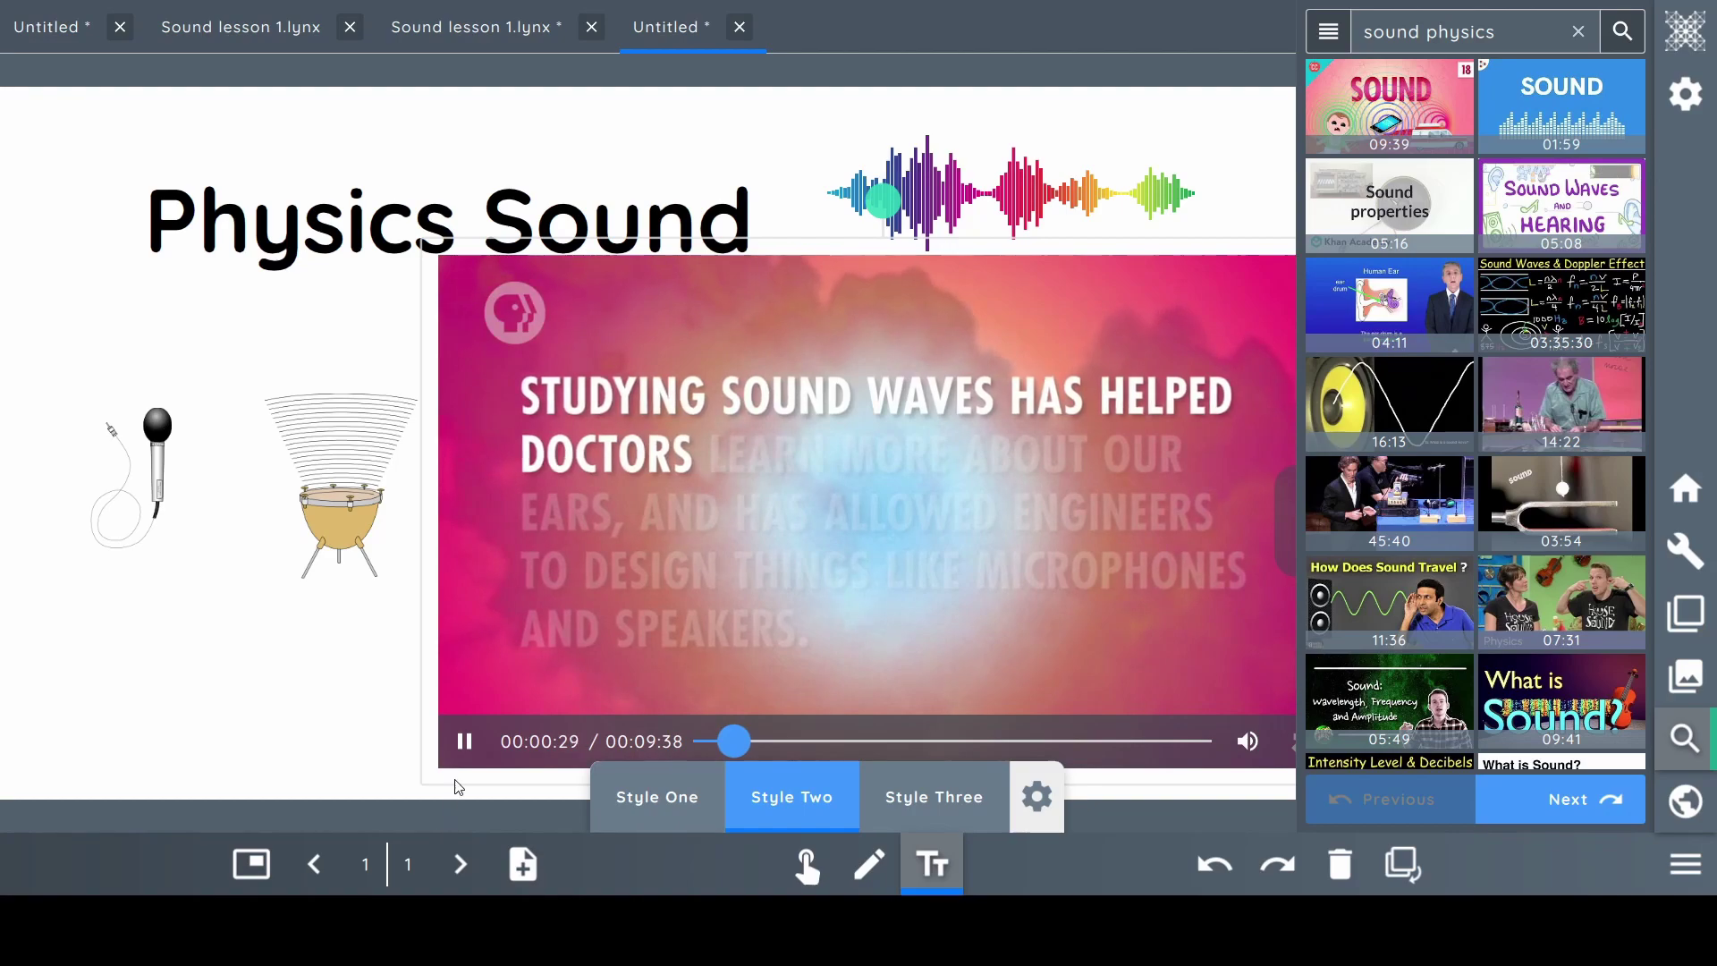
{"action": "left_click", "coordinate": [465, 742]}
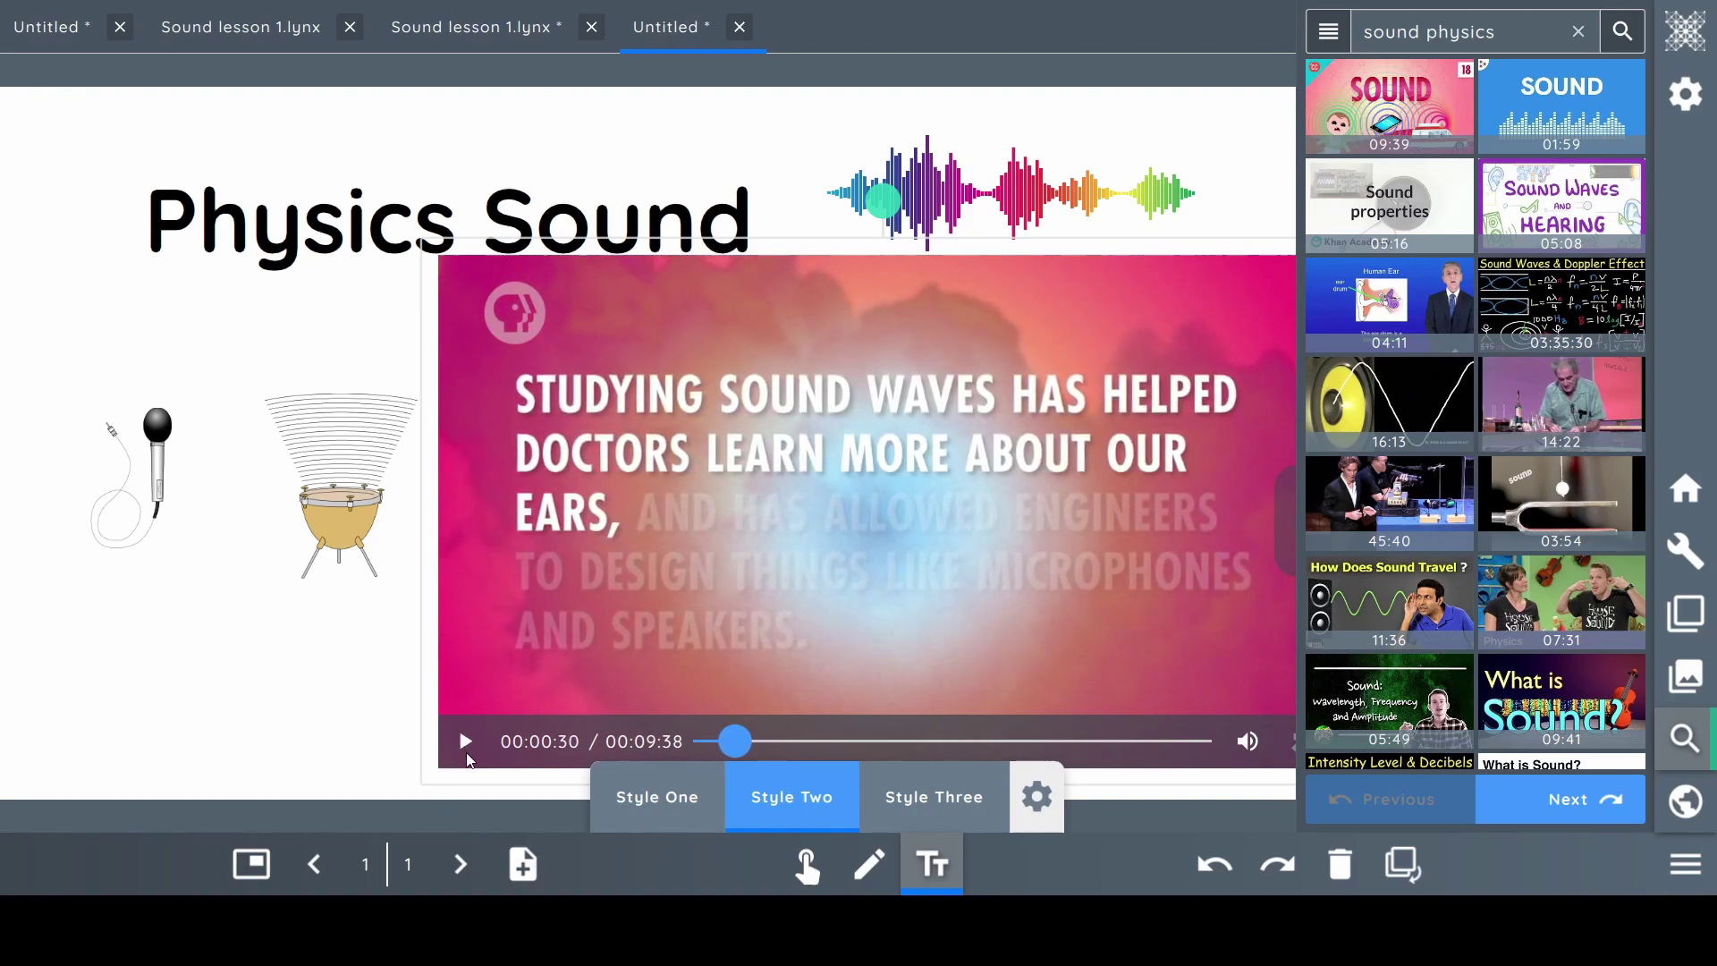
{"action": "left_click_drag", "start_coordinate": [950, 529], "coordinate": [817, 542]}
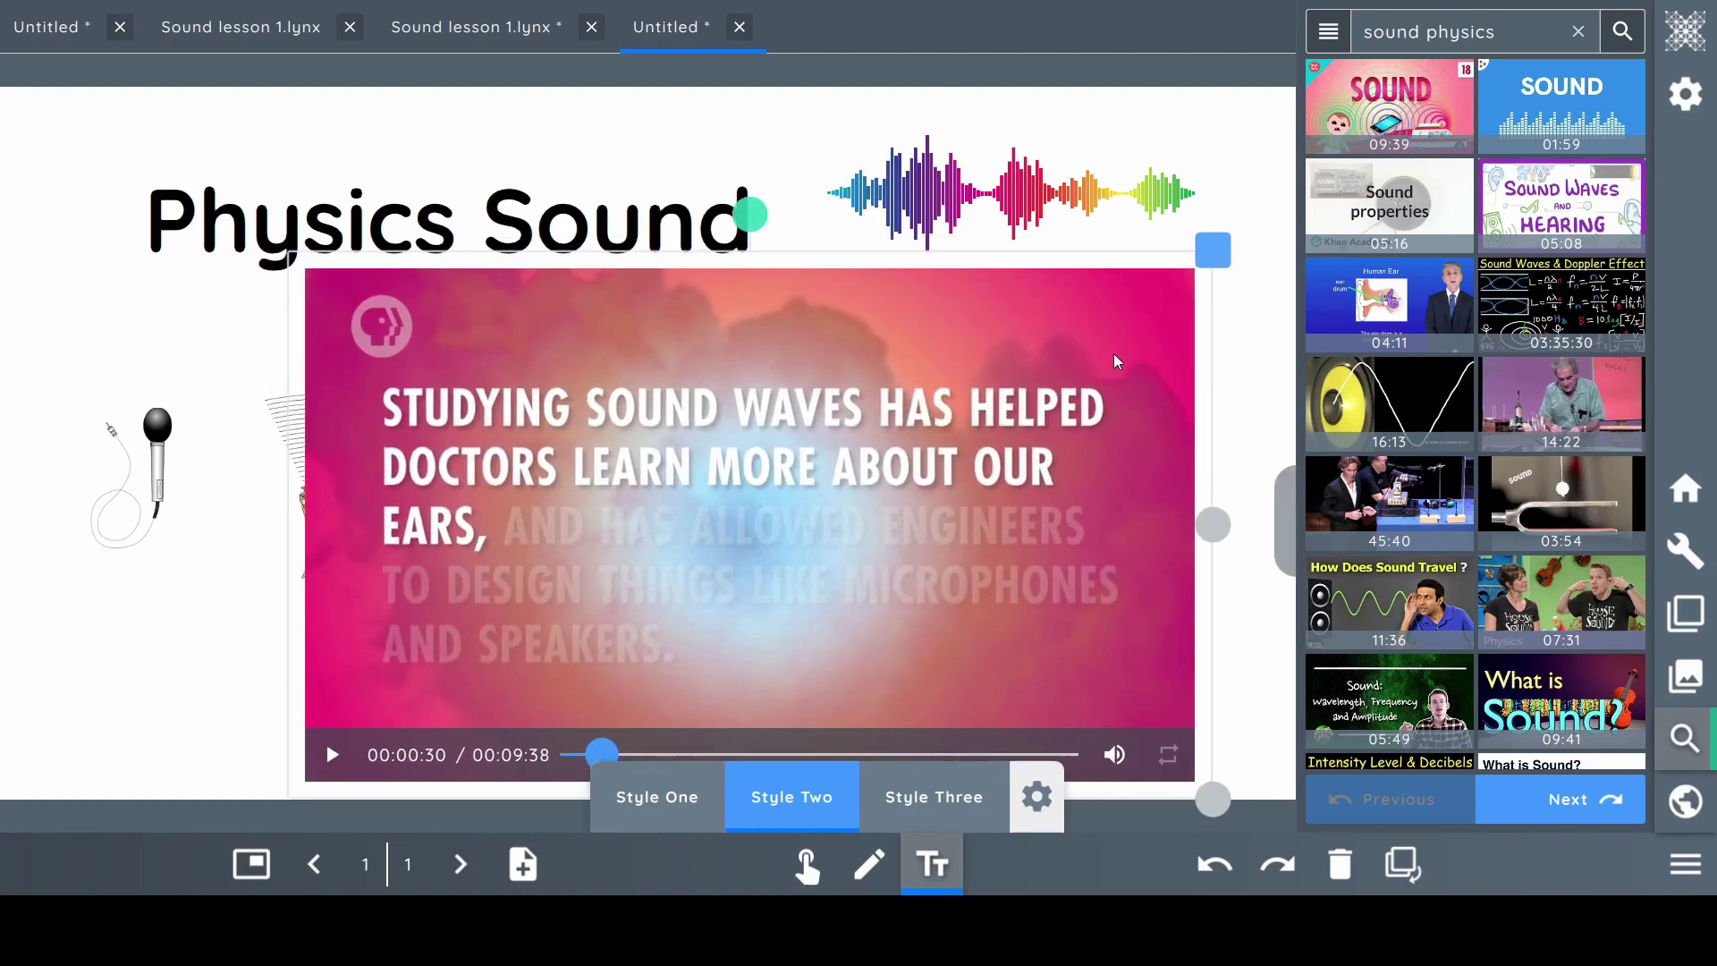
{"action": "left_click", "coordinate": [1212, 250]}
Cut the SOUND video, then add the Sound properties video and start playing it
{"action": "left_click", "coordinate": [1255, 319]}
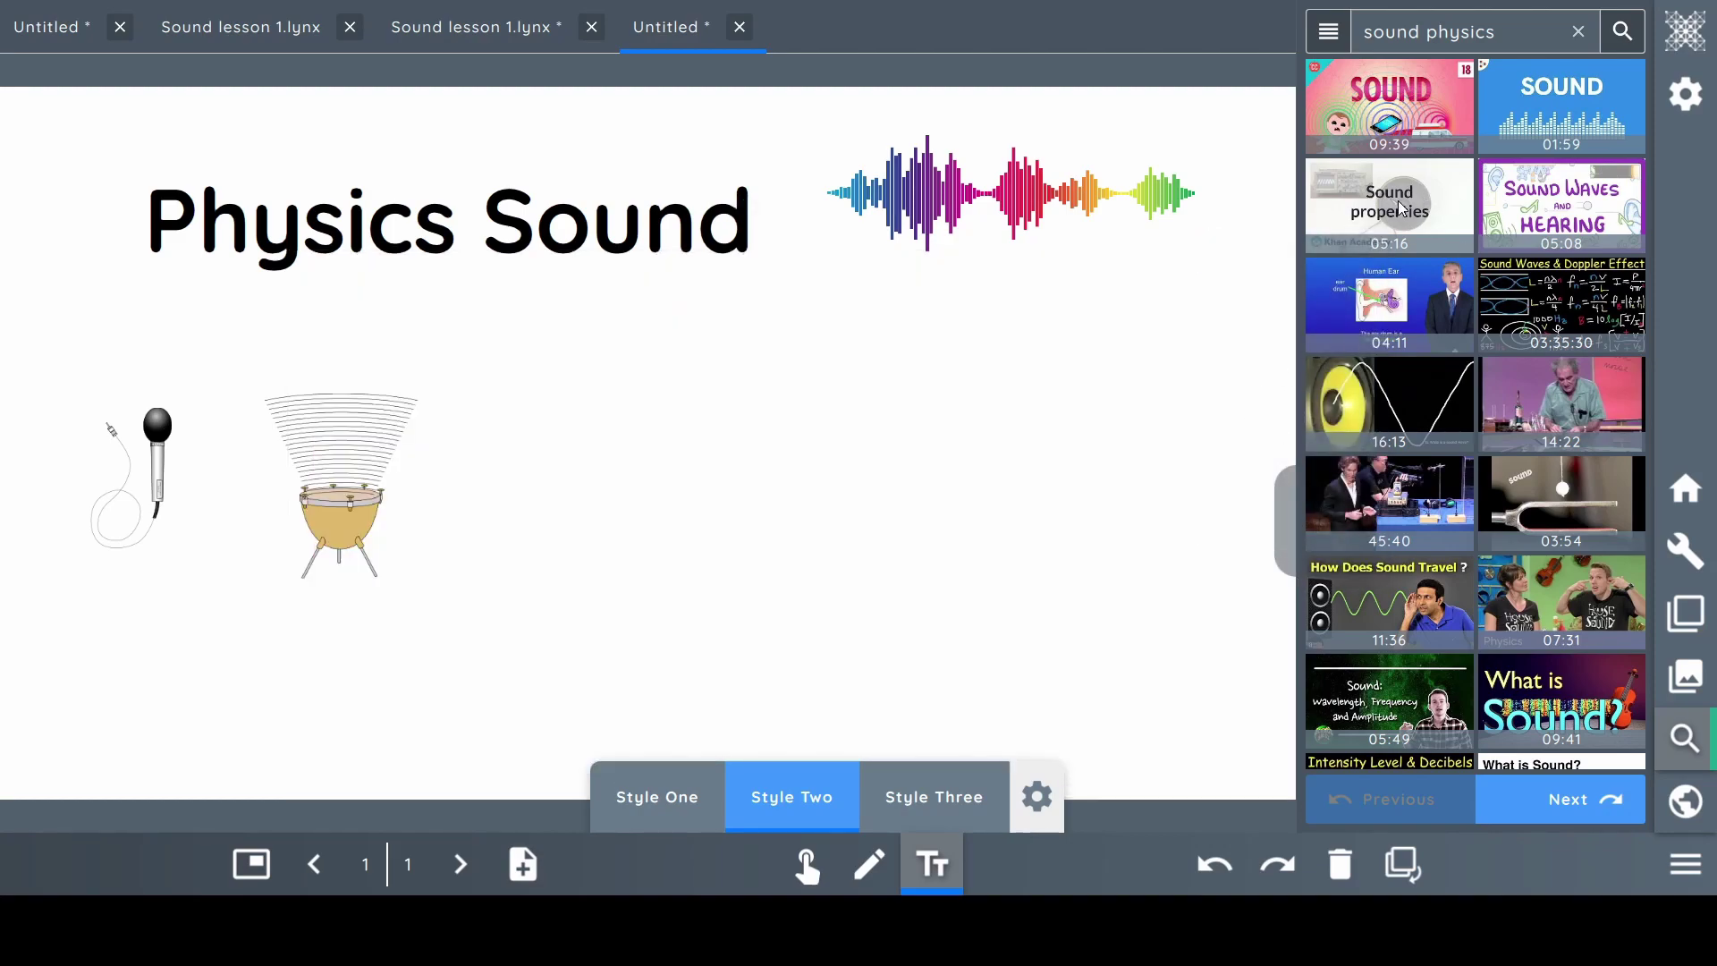
{"action": "left_click_drag", "start_coordinate": [1399, 205], "coordinate": [661, 646]}
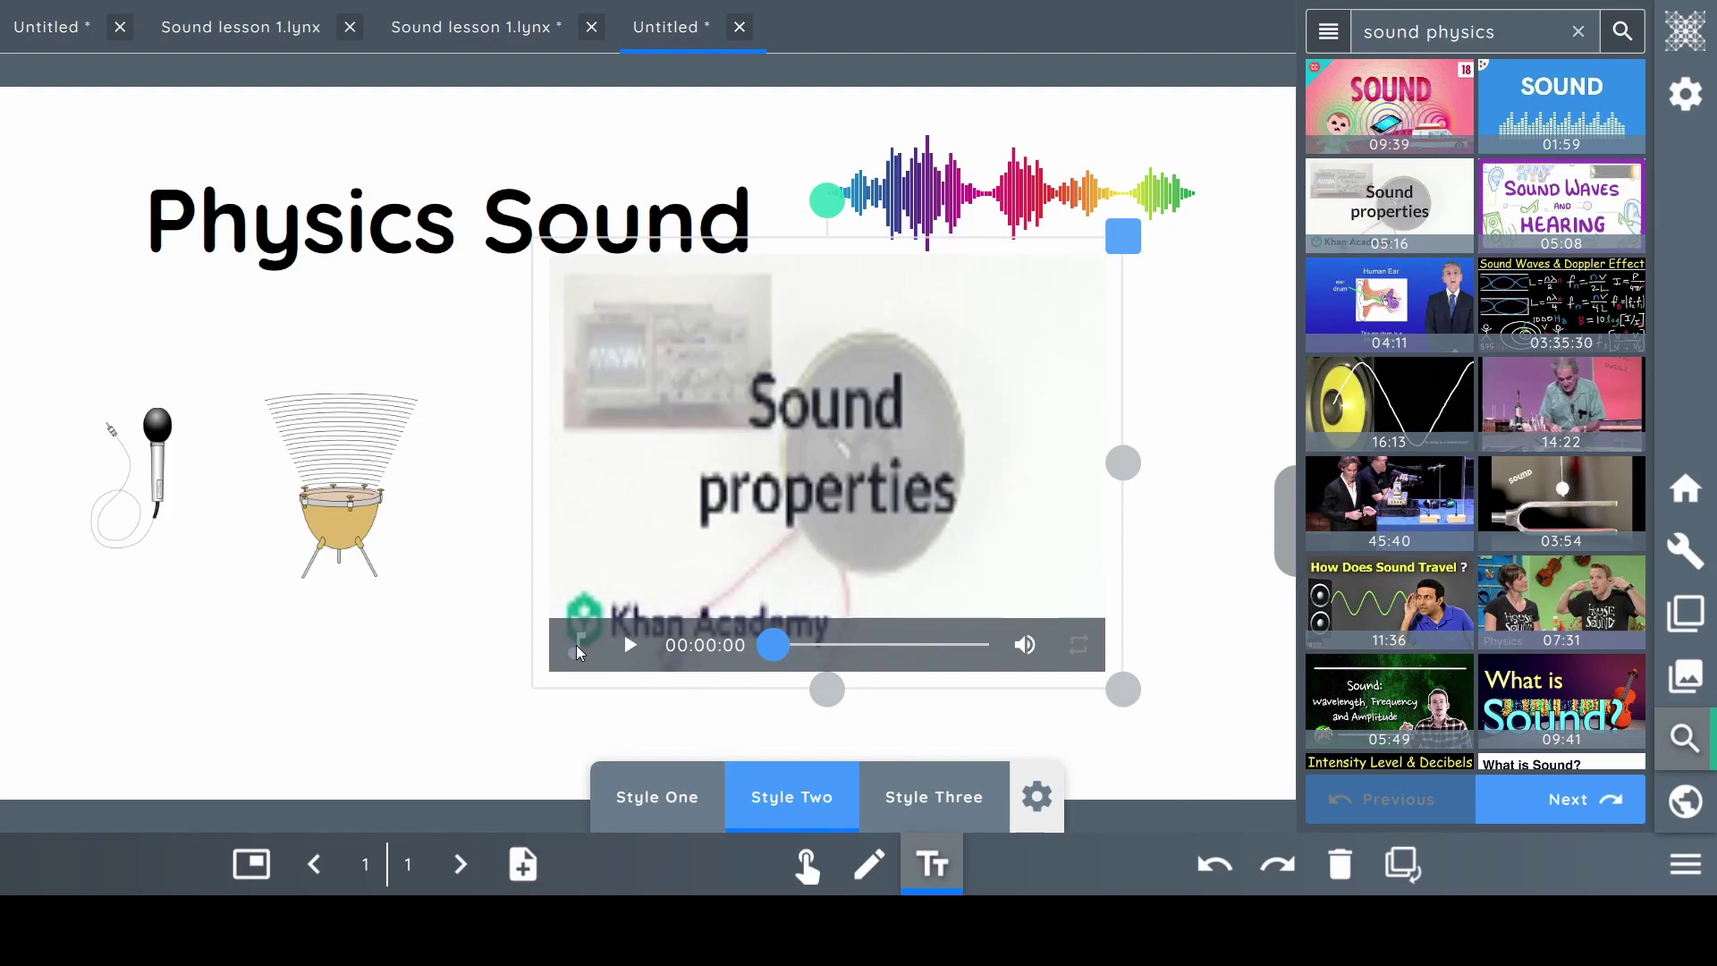
{"action": "left_click", "coordinate": [631, 648]}
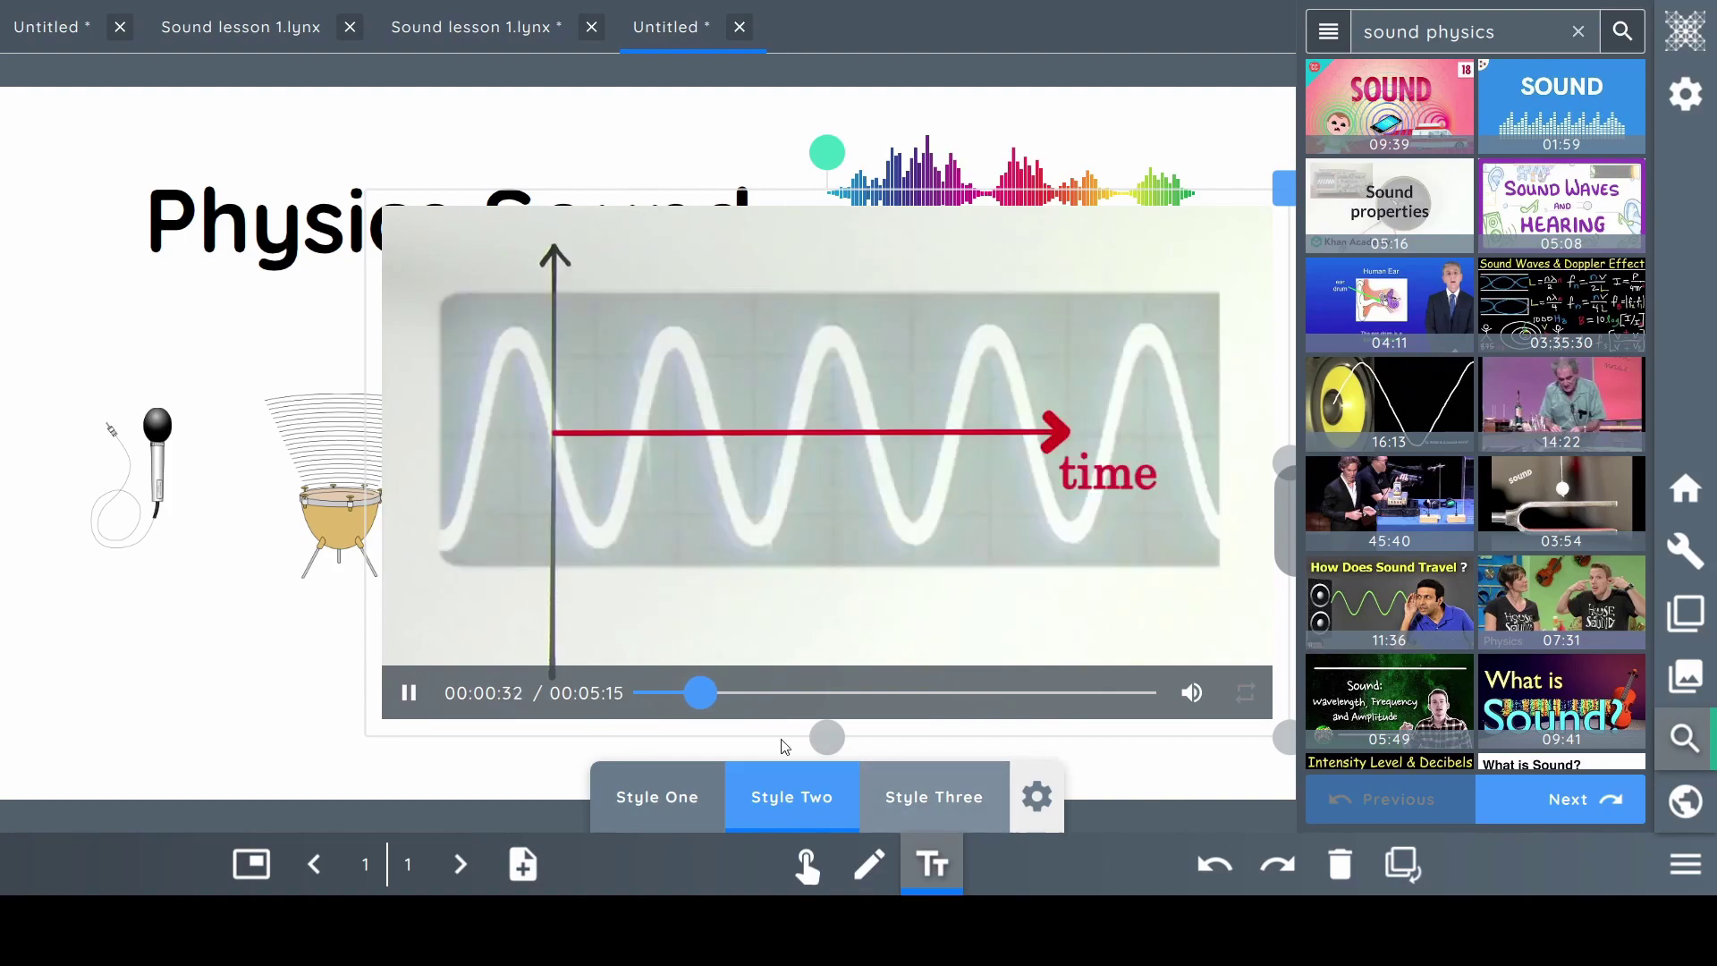
Pause the Sound properties video at 0:33, shrink it to two-thirds and move it lower left
{"action": "left_click", "coordinate": [408, 694]}
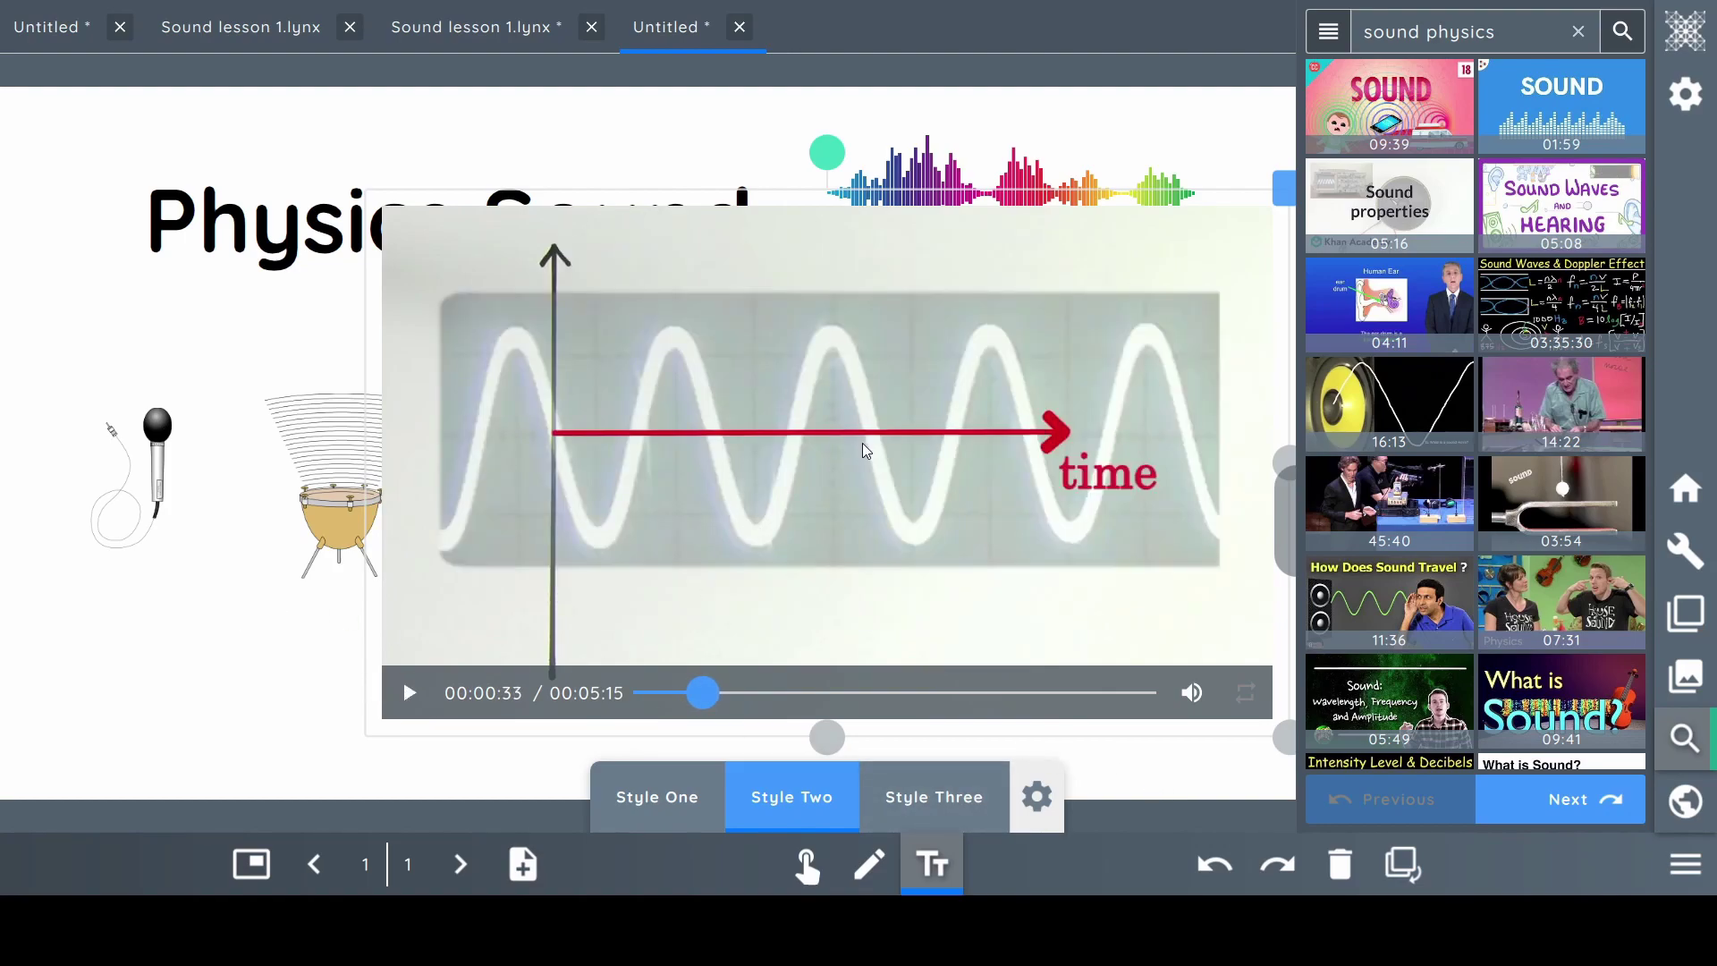
{"action": "left_click_drag", "start_coordinate": [858, 463], "coordinate": [770, 484]}
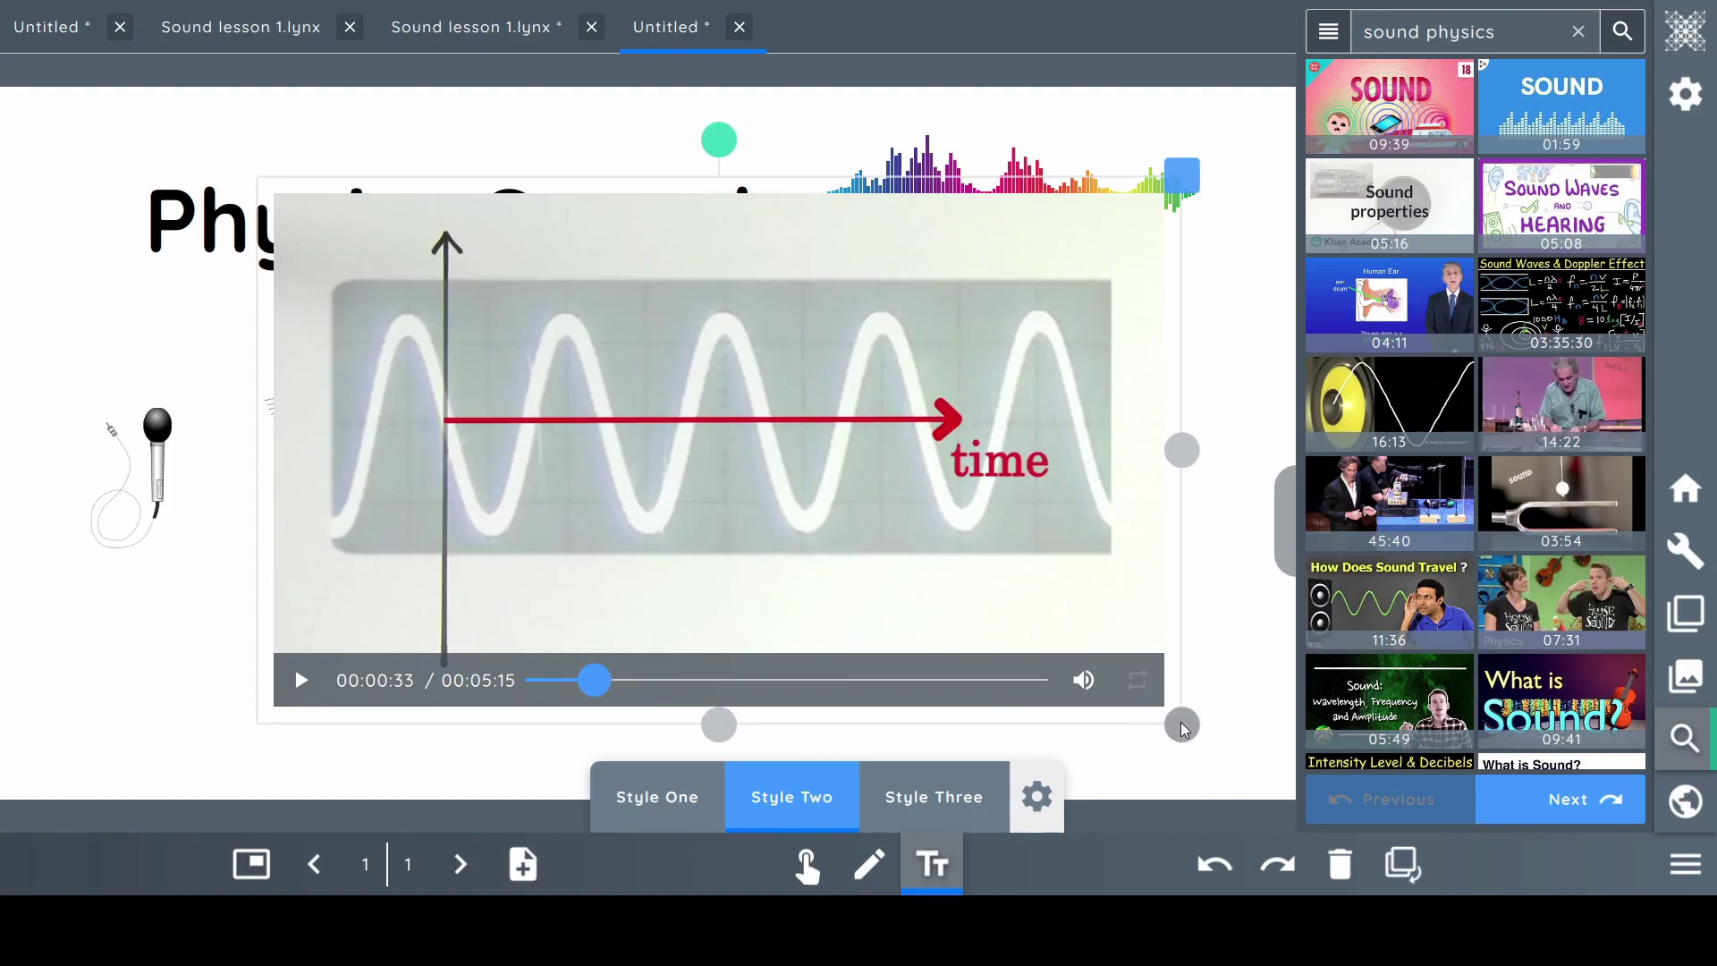
{"action": "left_click_drag", "start_coordinate": [1177, 723], "coordinate": [832, 556]}
{"action": "left_click_drag", "start_coordinate": [580, 370], "coordinate": [324, 495]}
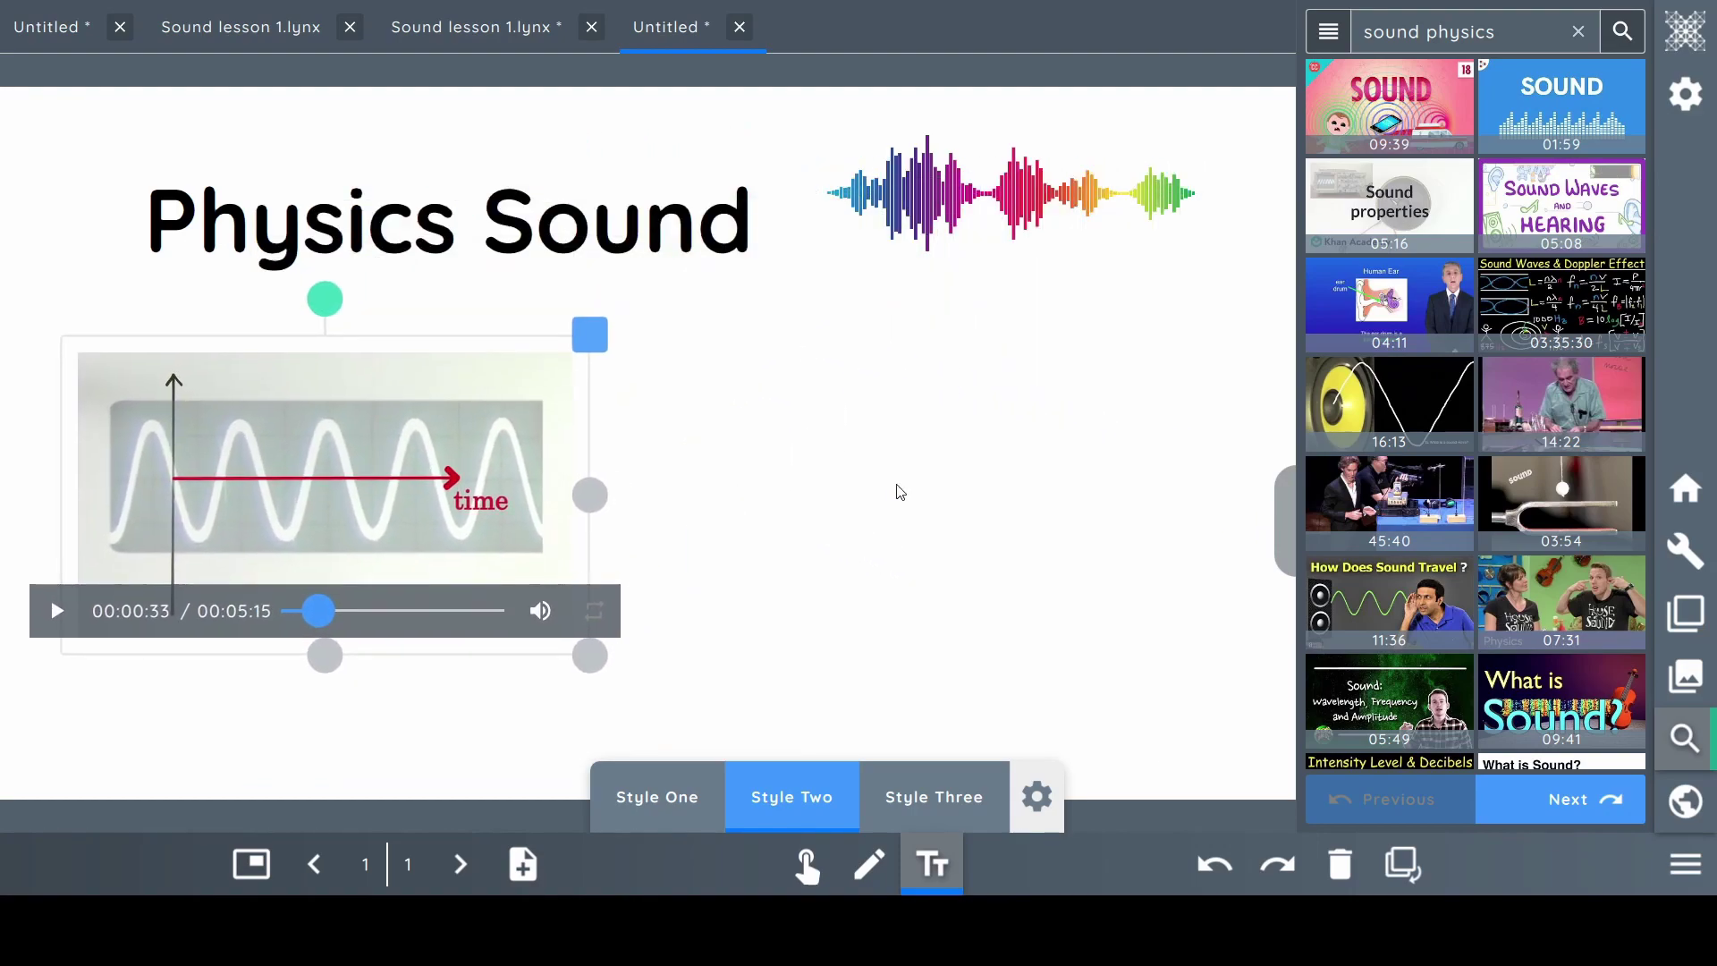
Add the 09:39 SOUND video, shrink it and place it at the lower right
{"action": "left_click_drag", "start_coordinate": [1413, 115], "coordinate": [939, 447]}
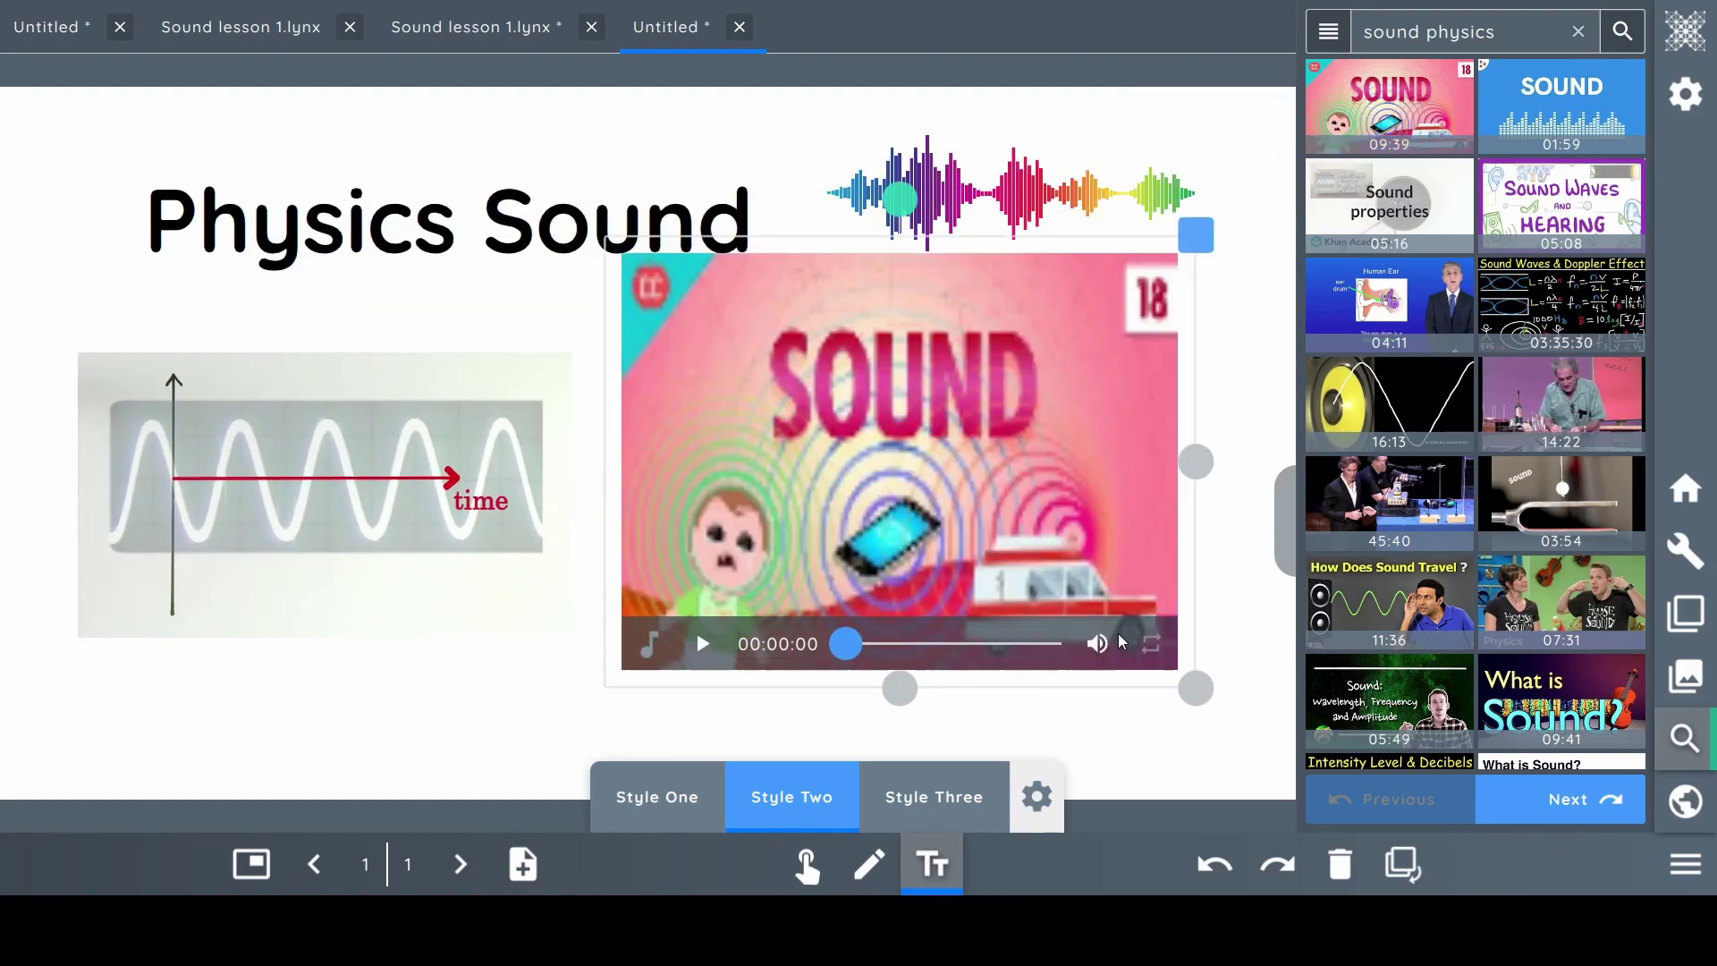
{"action": "left_click_drag", "start_coordinate": [1198, 687], "coordinate": [981, 513]}
{"action": "left_click_drag", "start_coordinate": [801, 345], "coordinate": [981, 532]}
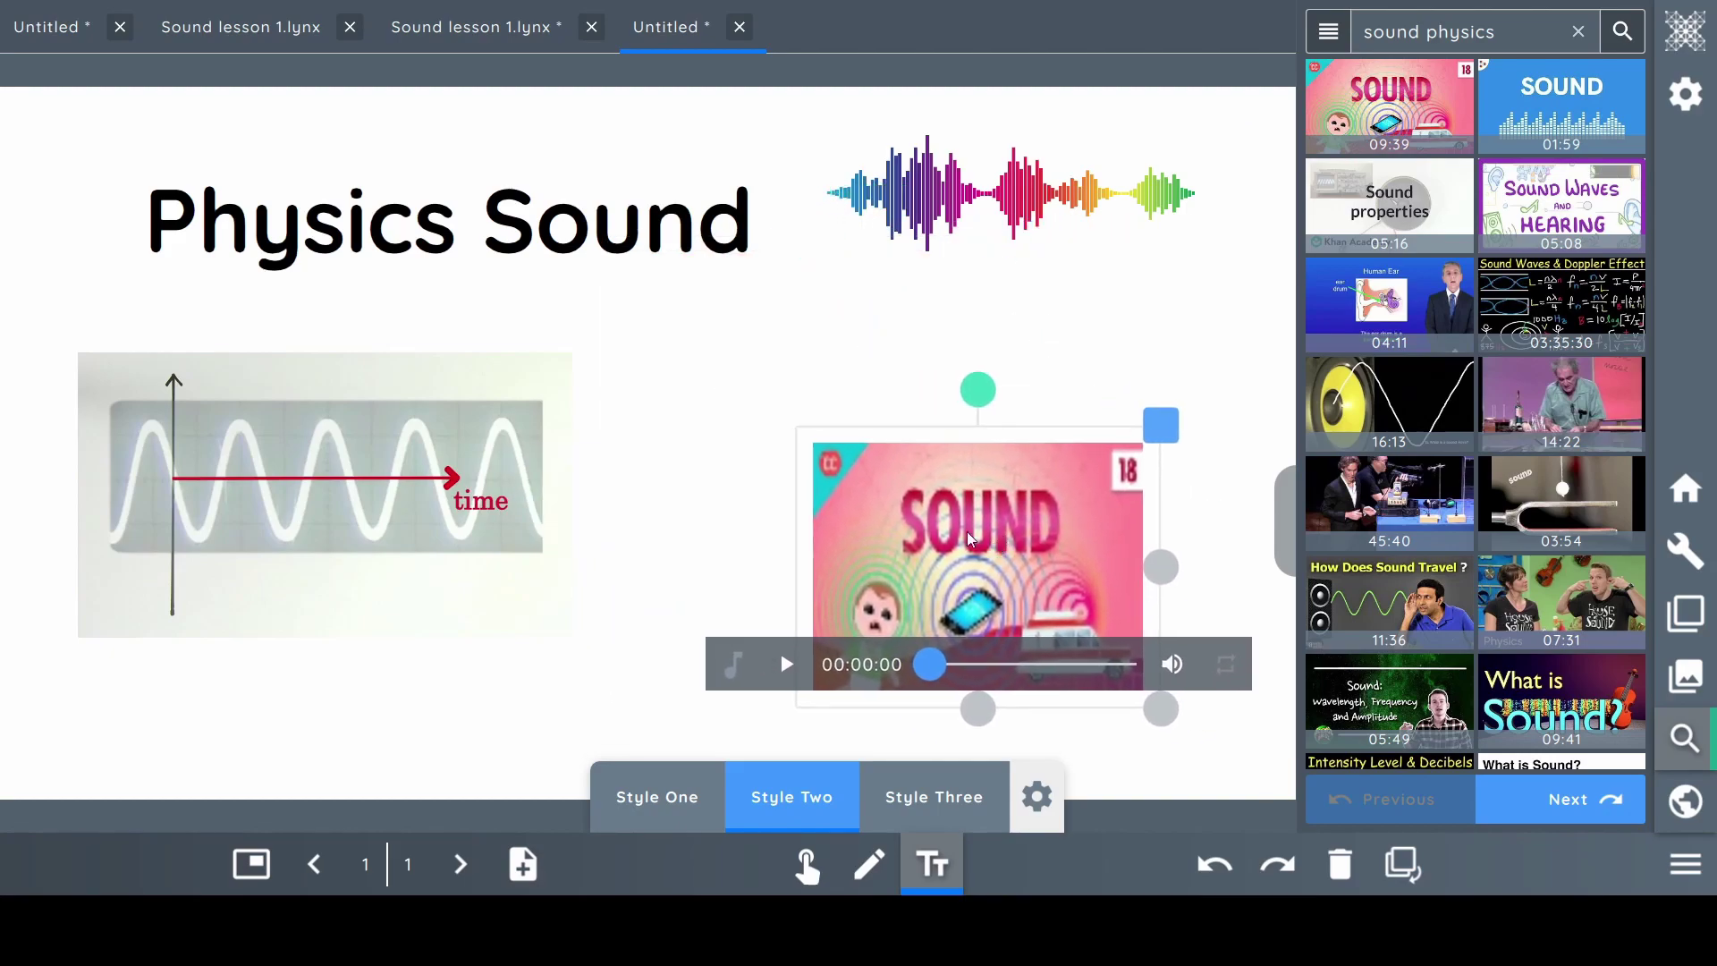
Rearrange the microphone, drum and both videos into a tidy layout below the title
{"action": "left_click_drag", "start_coordinate": [381, 456], "coordinate": [457, 617]}
{"action": "left_click", "coordinate": [368, 454]}
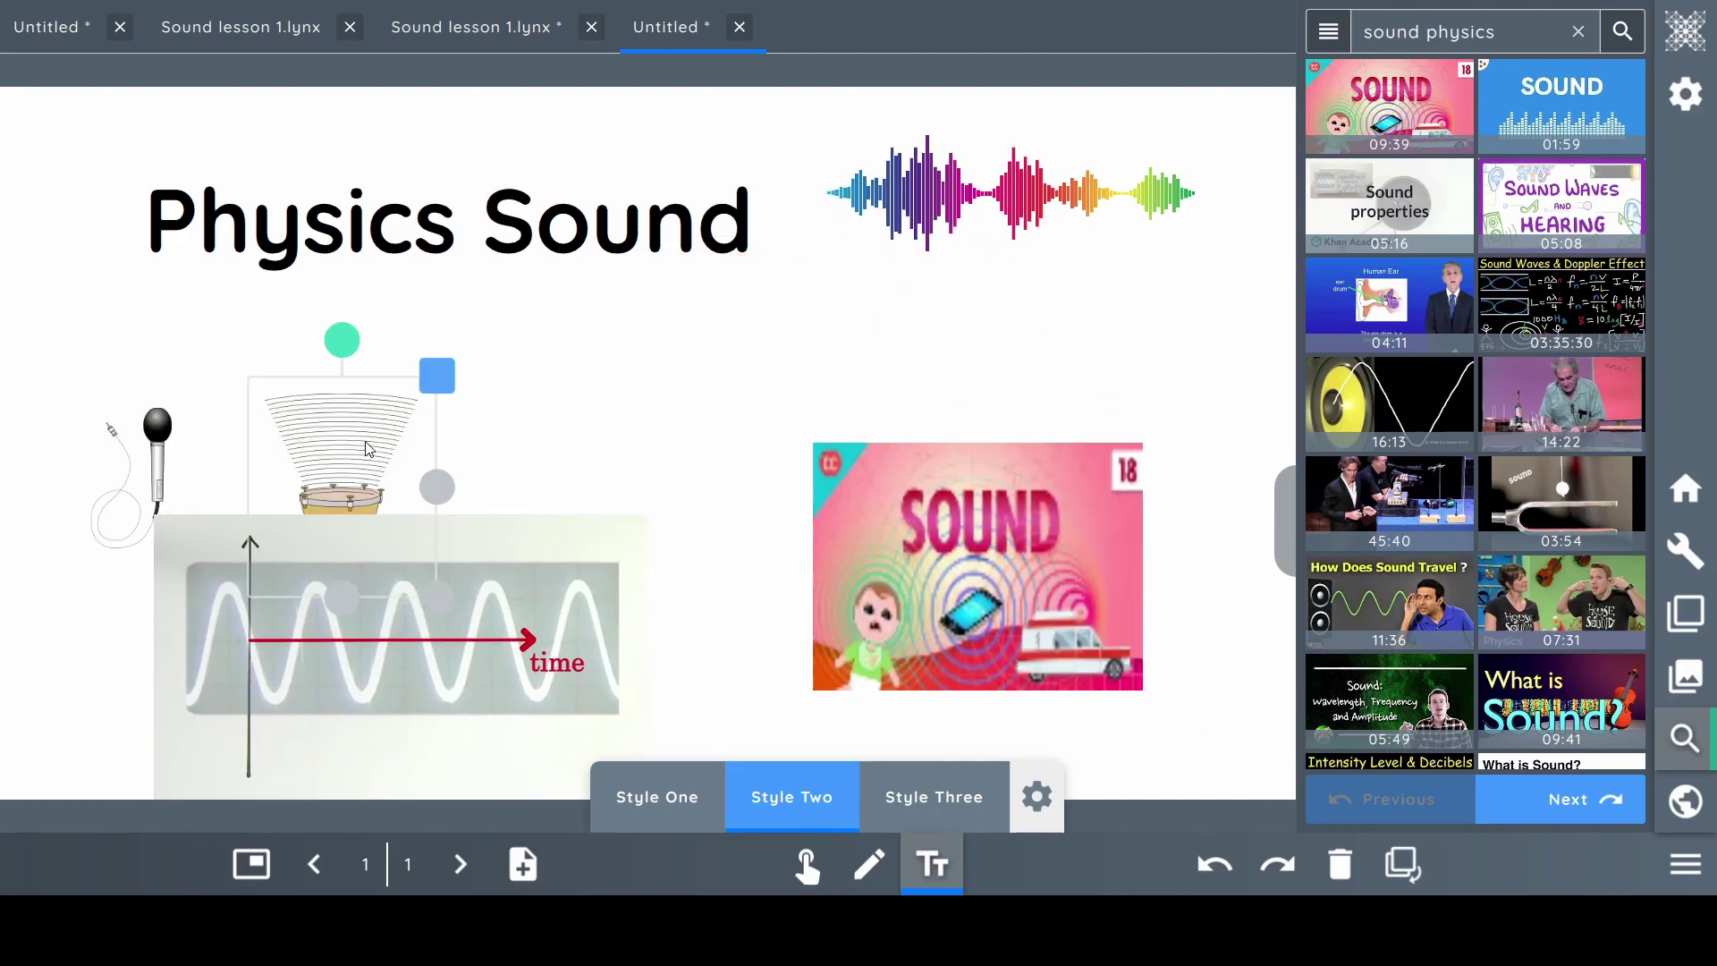
{"action": "left_click_drag", "start_coordinate": [364, 448], "coordinate": [460, 361]}
{"action": "left_click", "coordinate": [151, 449]}
{"action": "left_click_drag", "start_coordinate": [152, 449], "coordinate": [179, 347]}
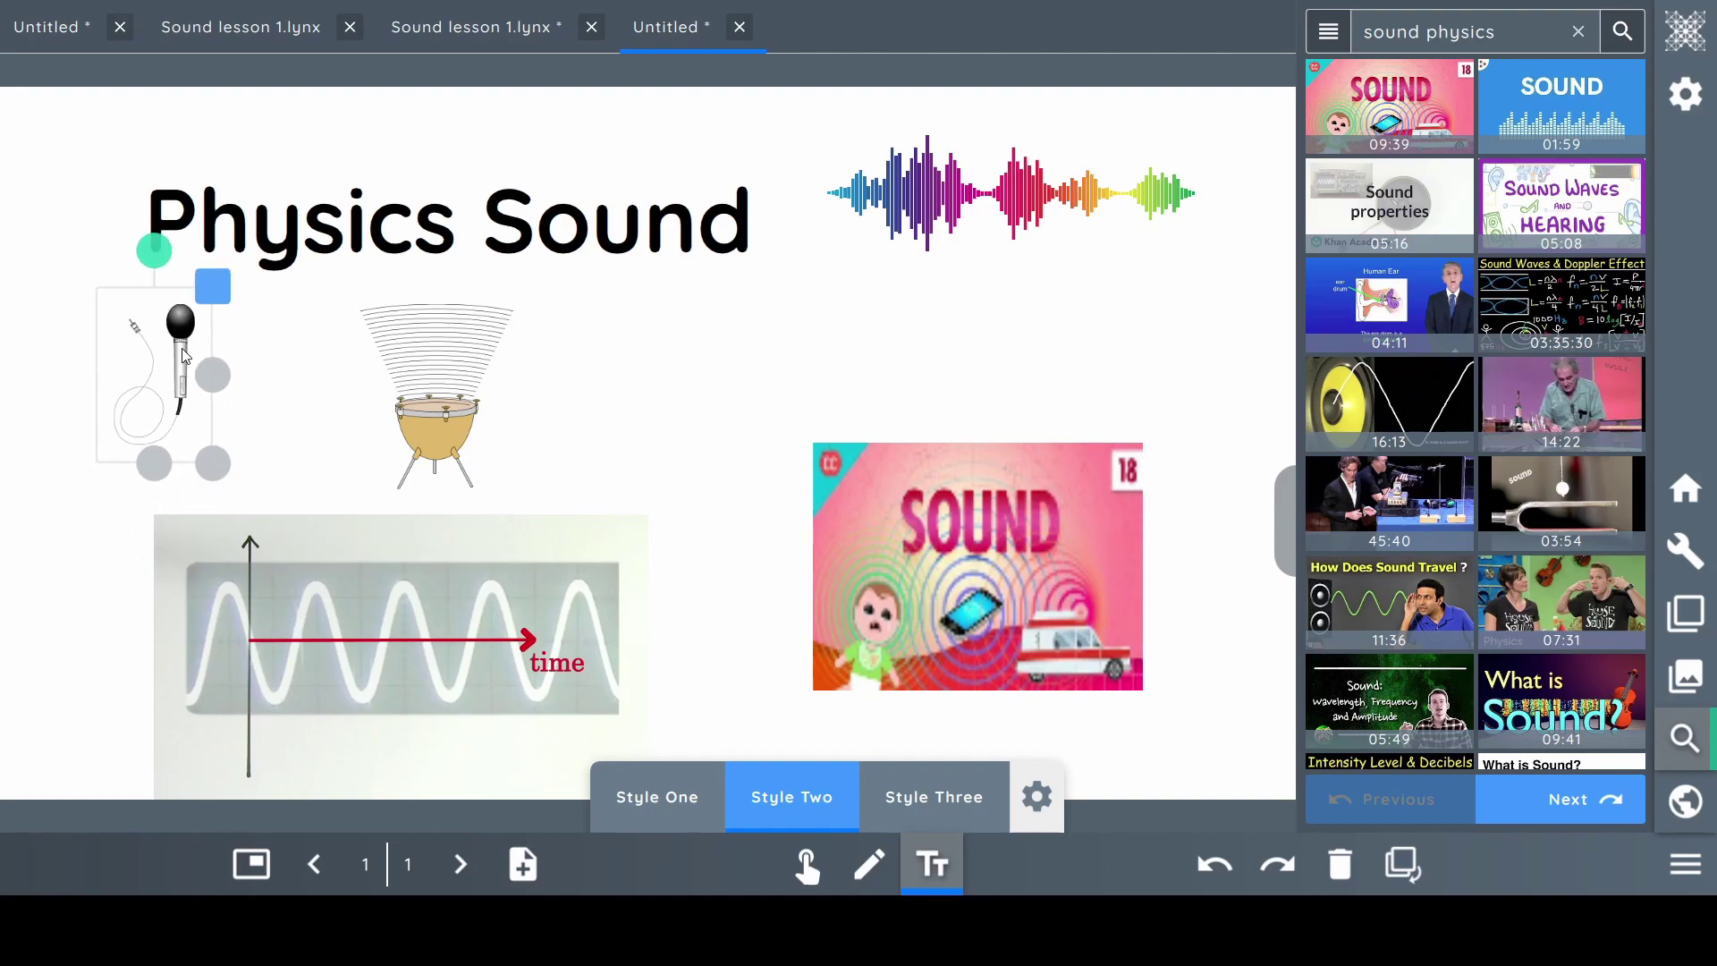
{"action": "left_click_drag", "start_coordinate": [411, 402], "coordinate": [326, 389]}
{"action": "left_click_drag", "start_coordinate": [1039, 210], "coordinate": [1036, 238]}
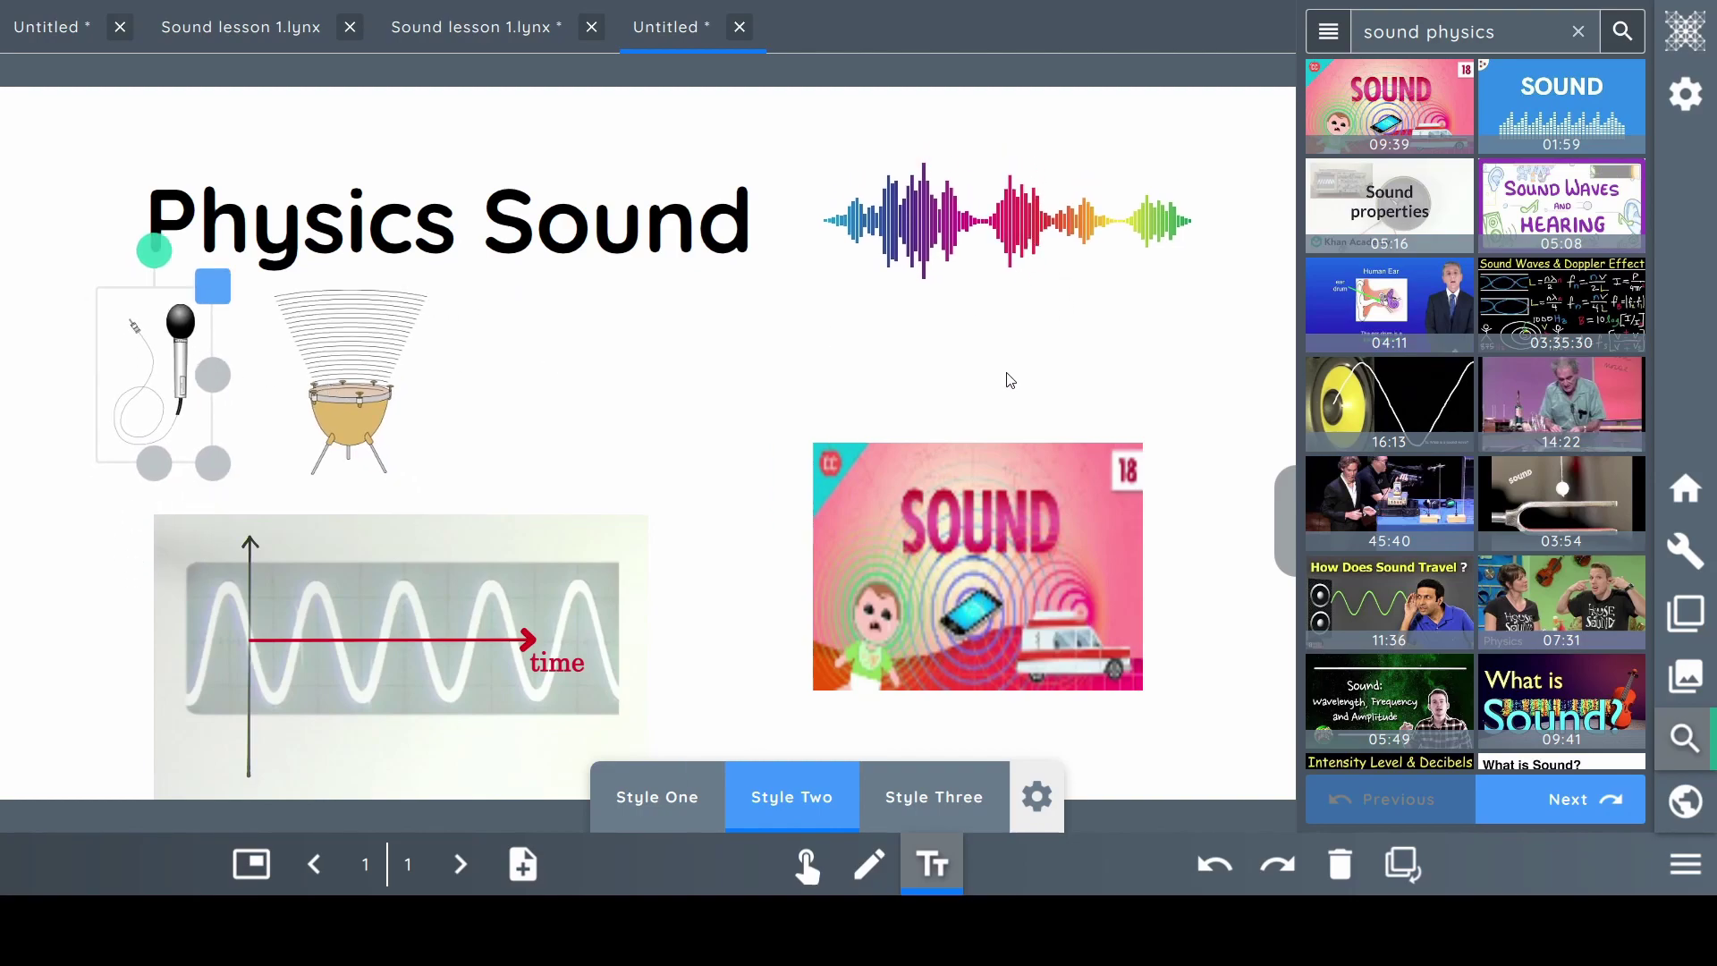
{"action": "left_click_drag", "start_coordinate": [1010, 496], "coordinate": [1056, 433]}
{"action": "mouse_move", "coordinate": [652, 605]}
{"action": "left_mouse_down"}
{"action": "mouse_move", "coordinate": [706, 599]}
{"action": "mouse_move", "coordinate": [635, 588]}
{"action": "left_mouse_up"}
{"action": "left_click_drag", "start_coordinate": [1041, 544], "coordinate": [1023, 506]}
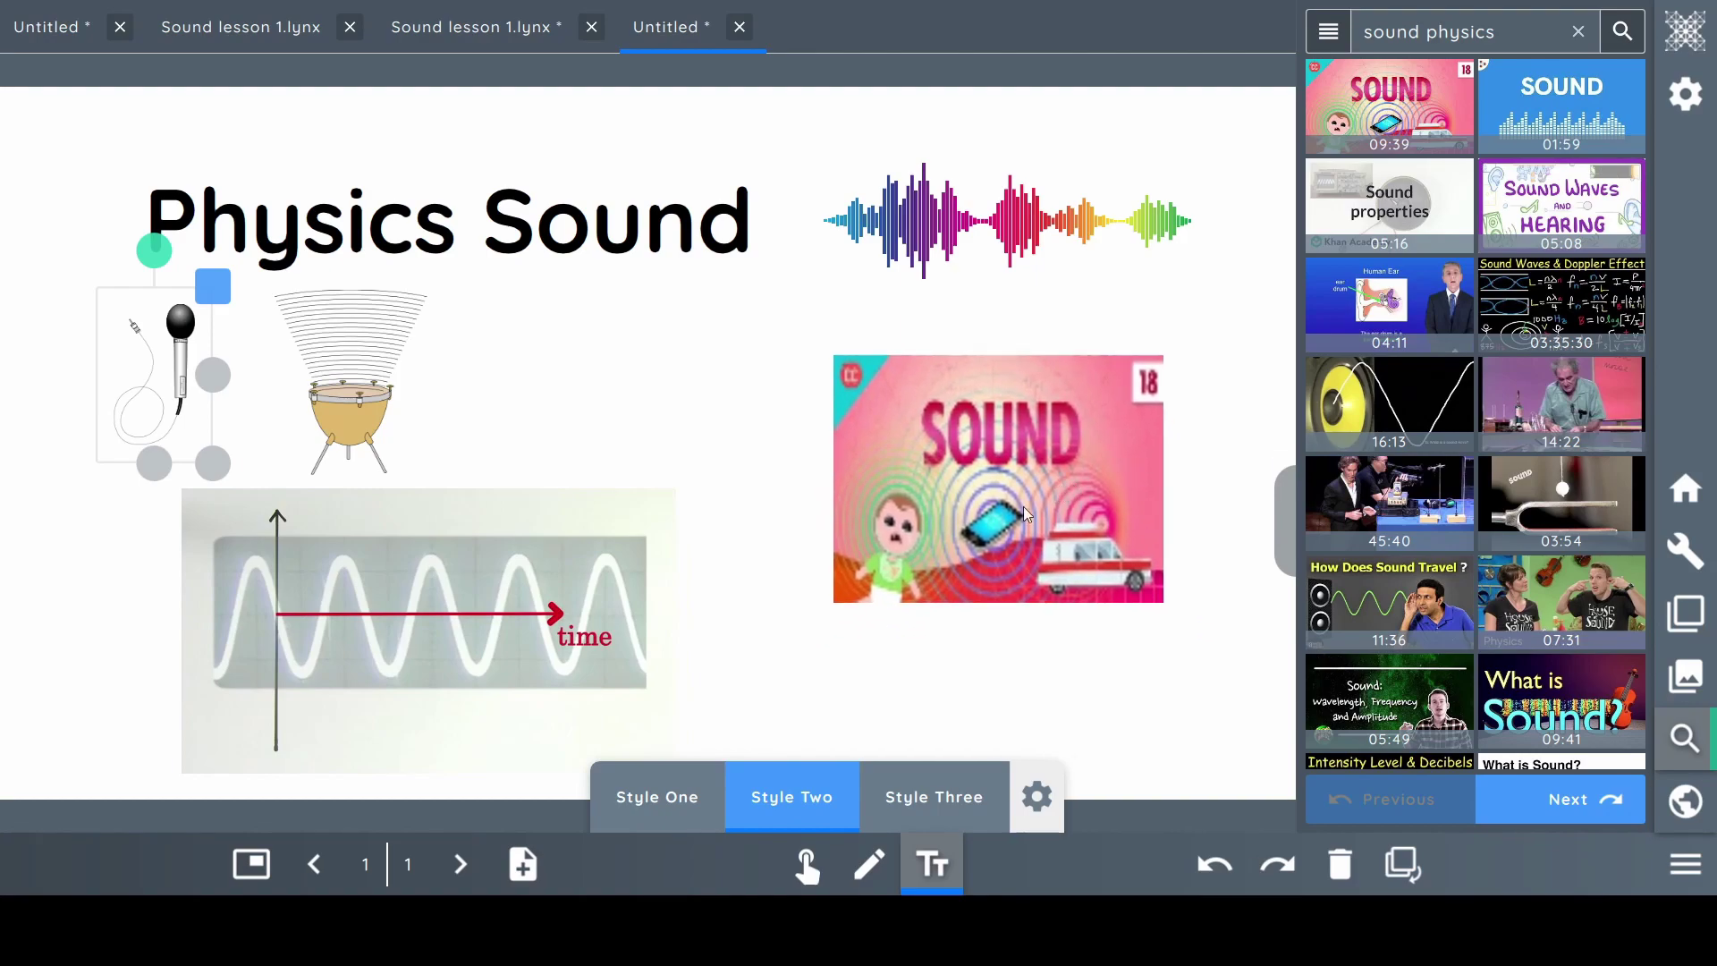
{"action": "left_click", "coordinate": [795, 504]}
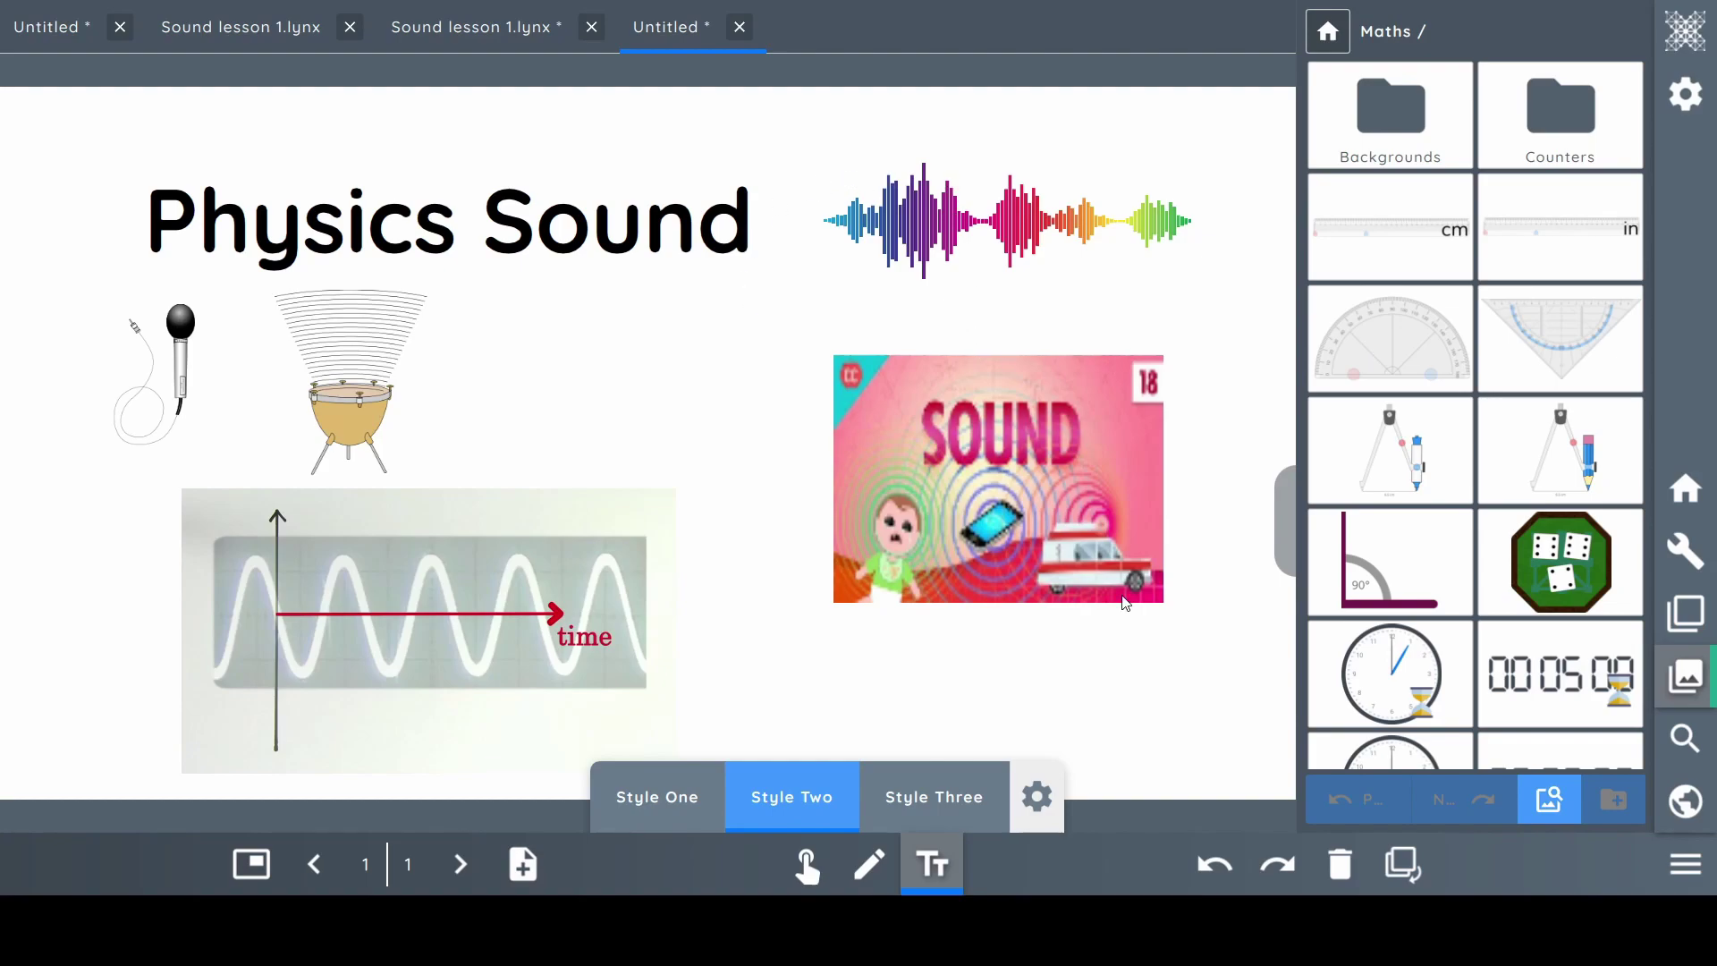
Use Save As to store the lesson in Lynx Cloud with the file name 'Sound two!'
{"action": "left_click", "coordinate": [1687, 864]}
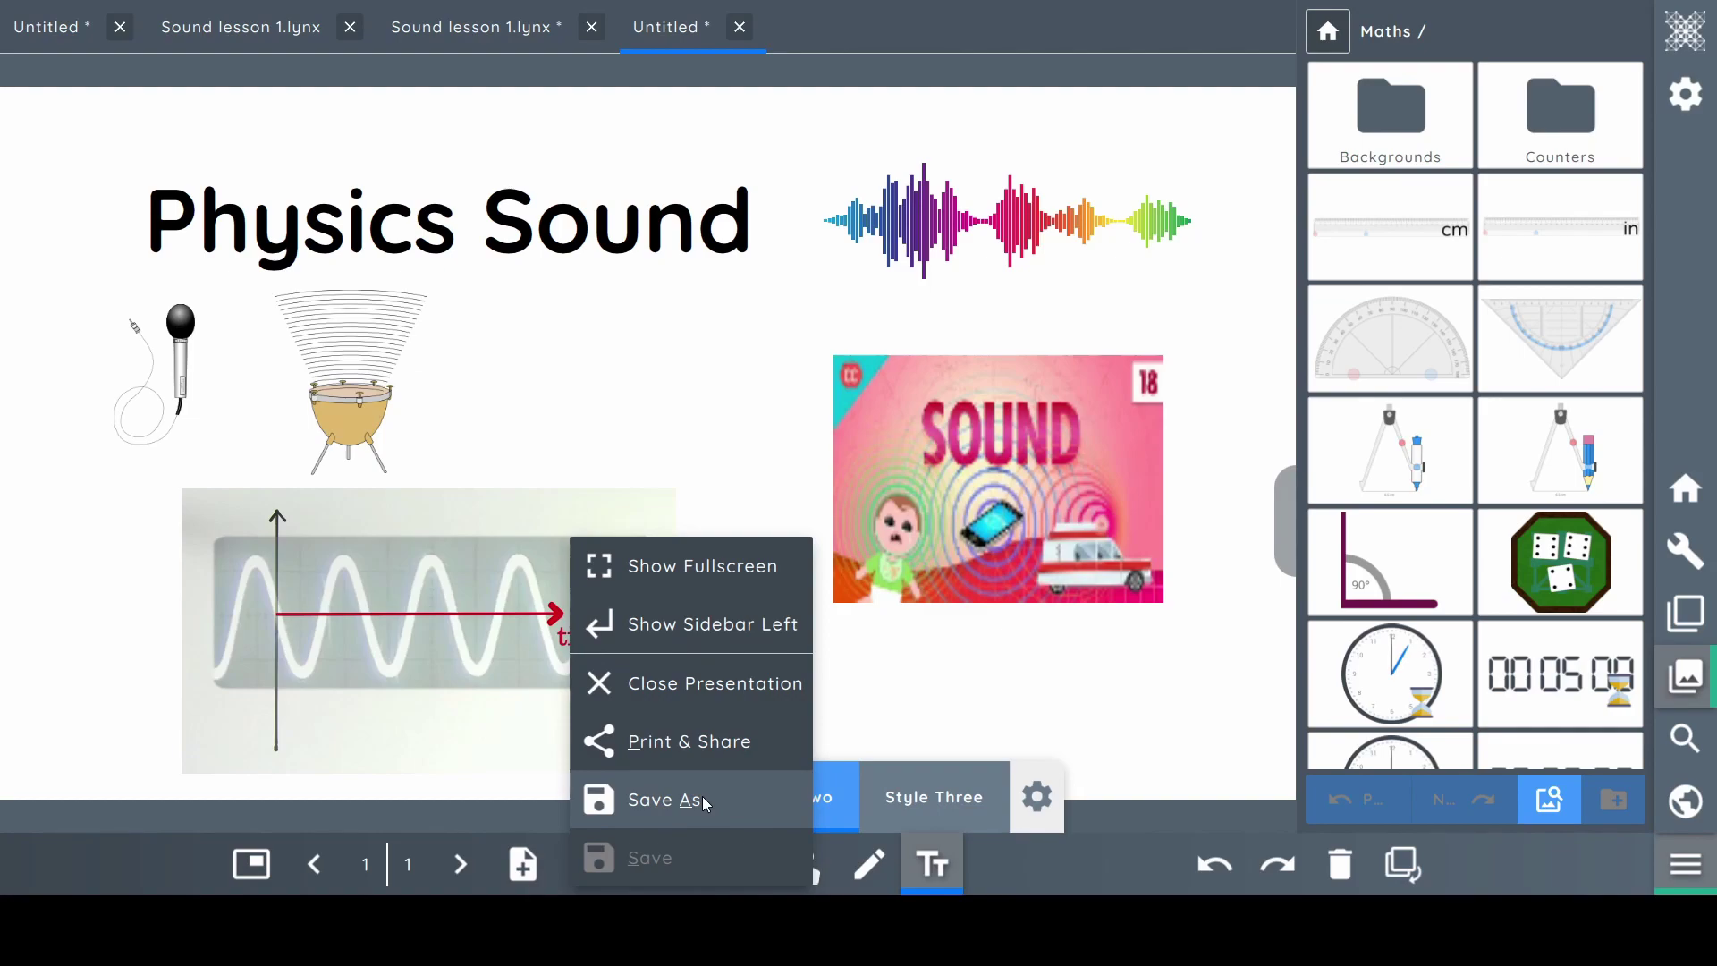
{"action": "left_click", "coordinate": [695, 801]}
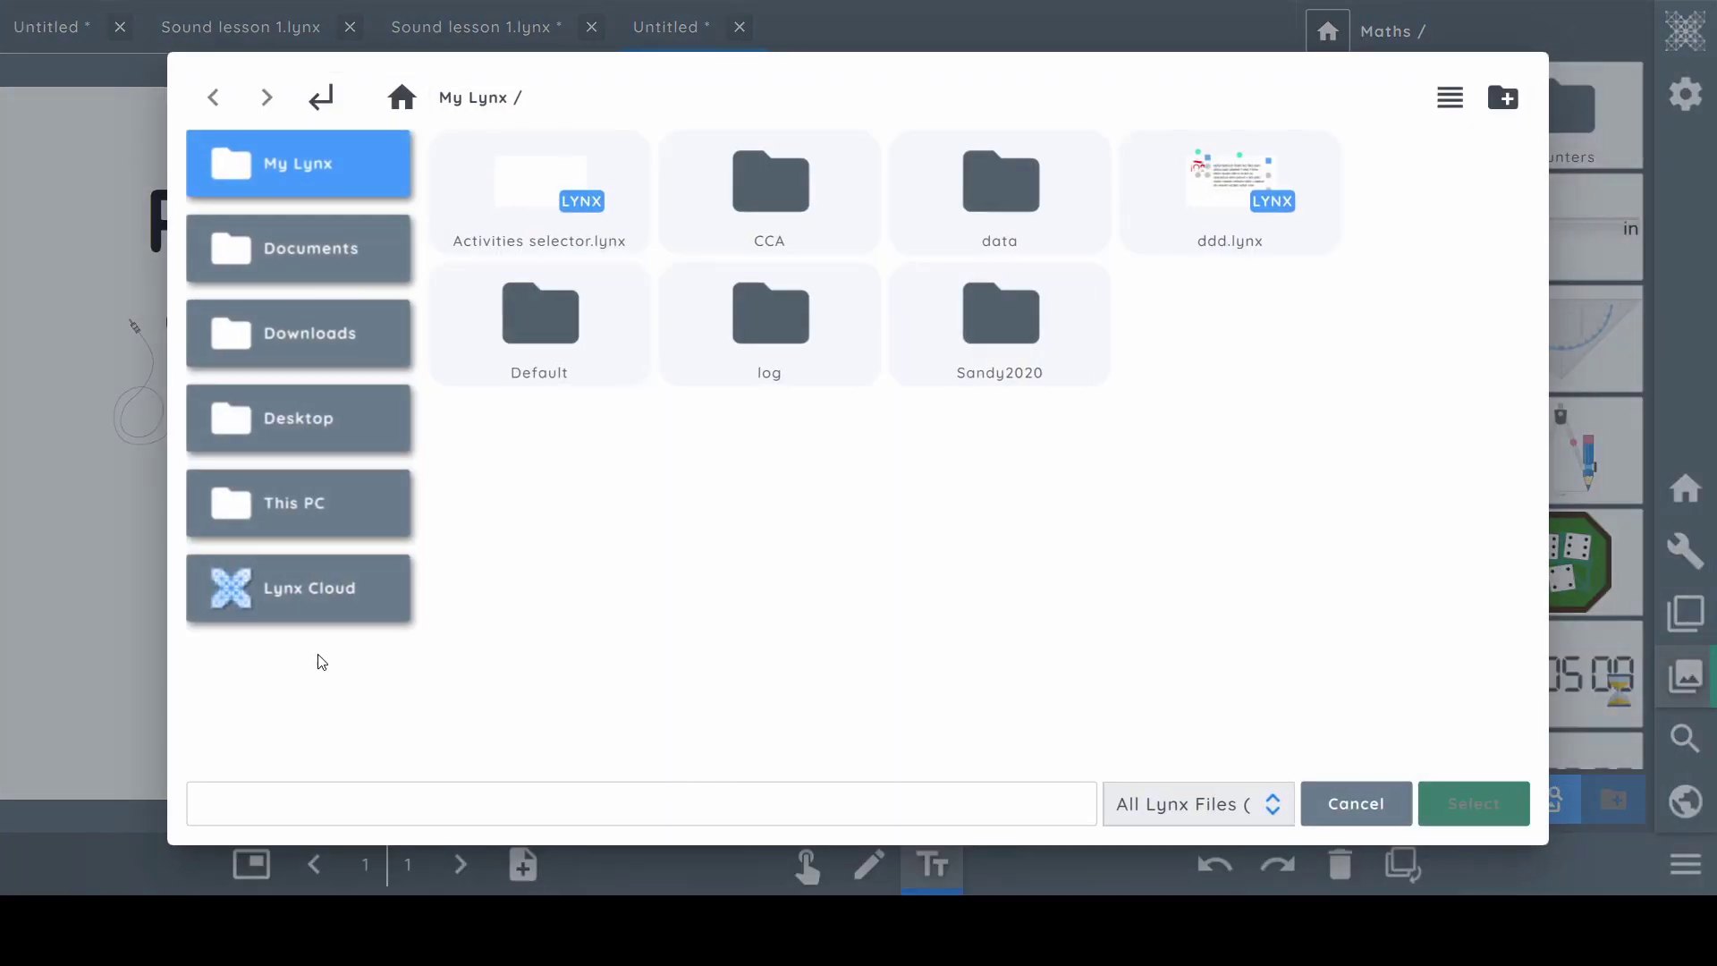
{"action": "left_click", "coordinate": [331, 601]}
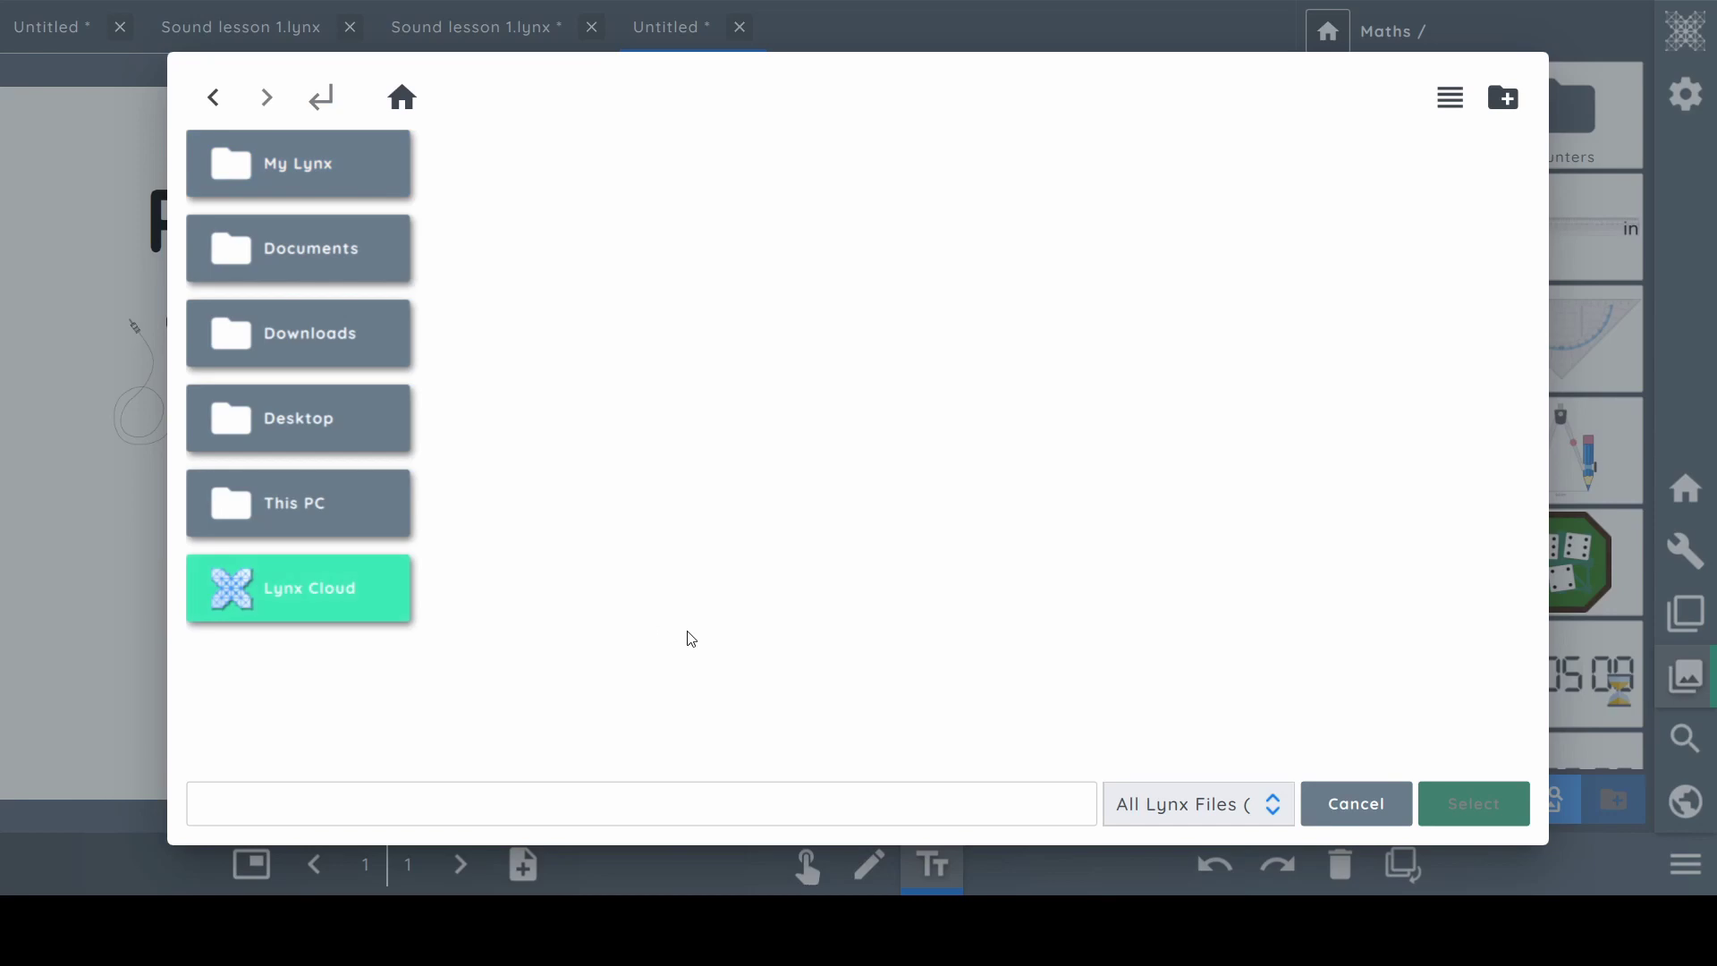
{"action": "left_click", "coordinate": [817, 796]}
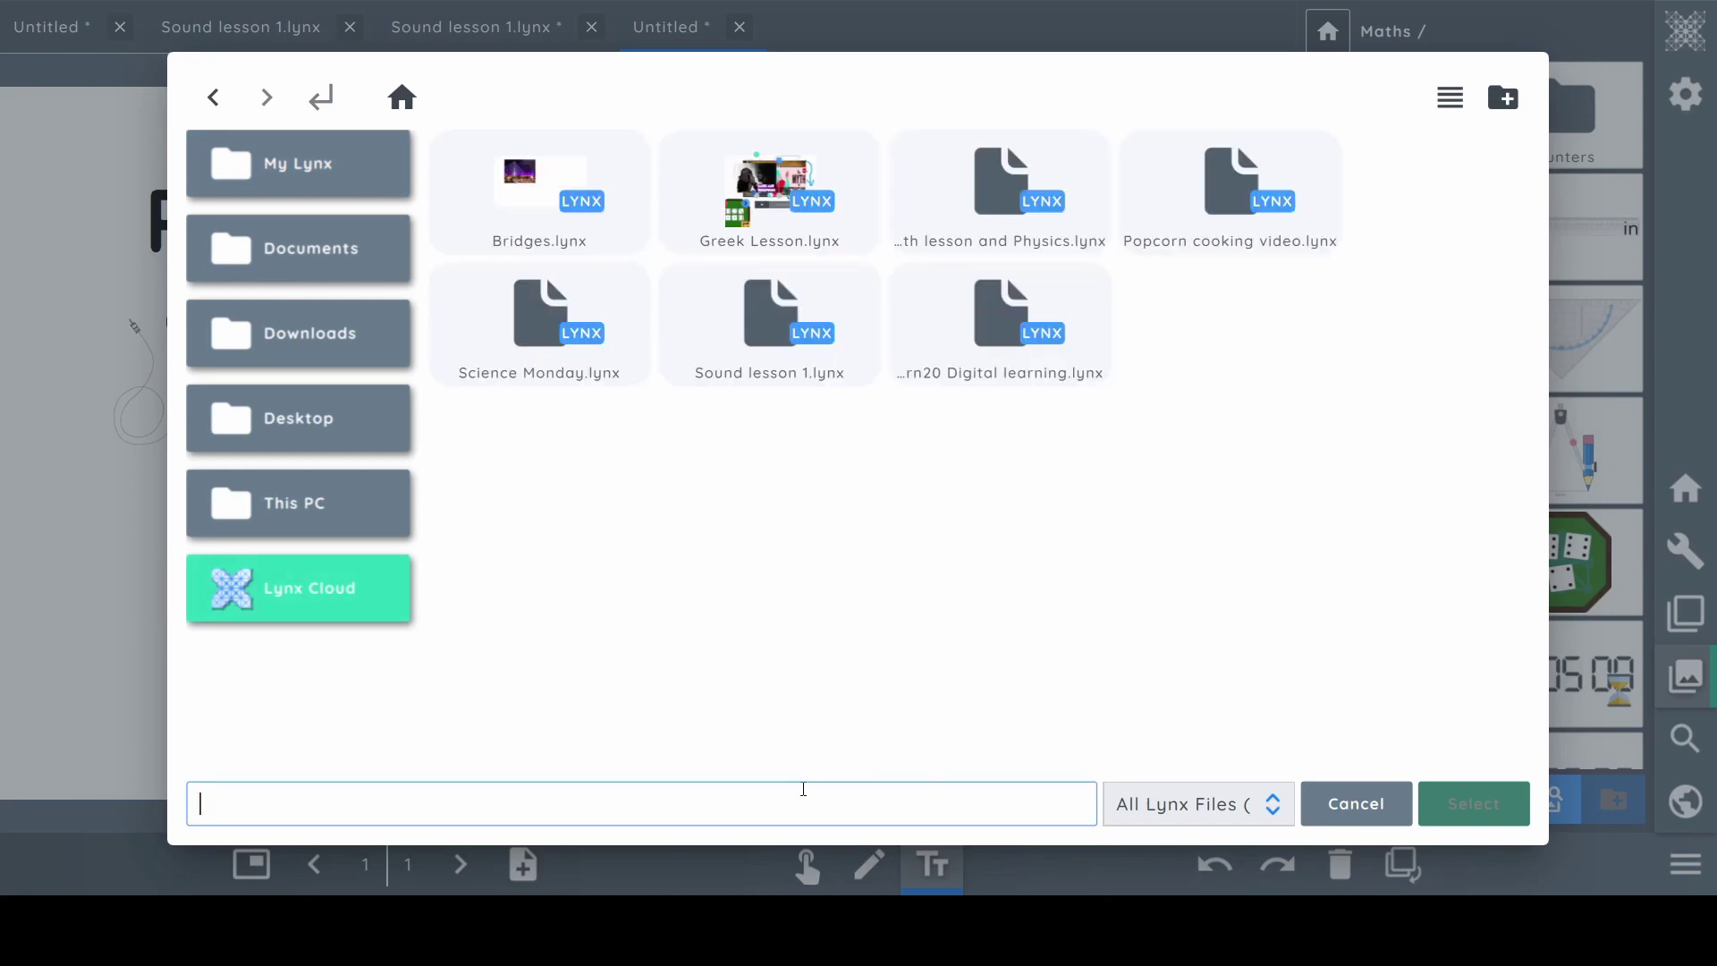
{"action": "type", "text": "Sound two!"}
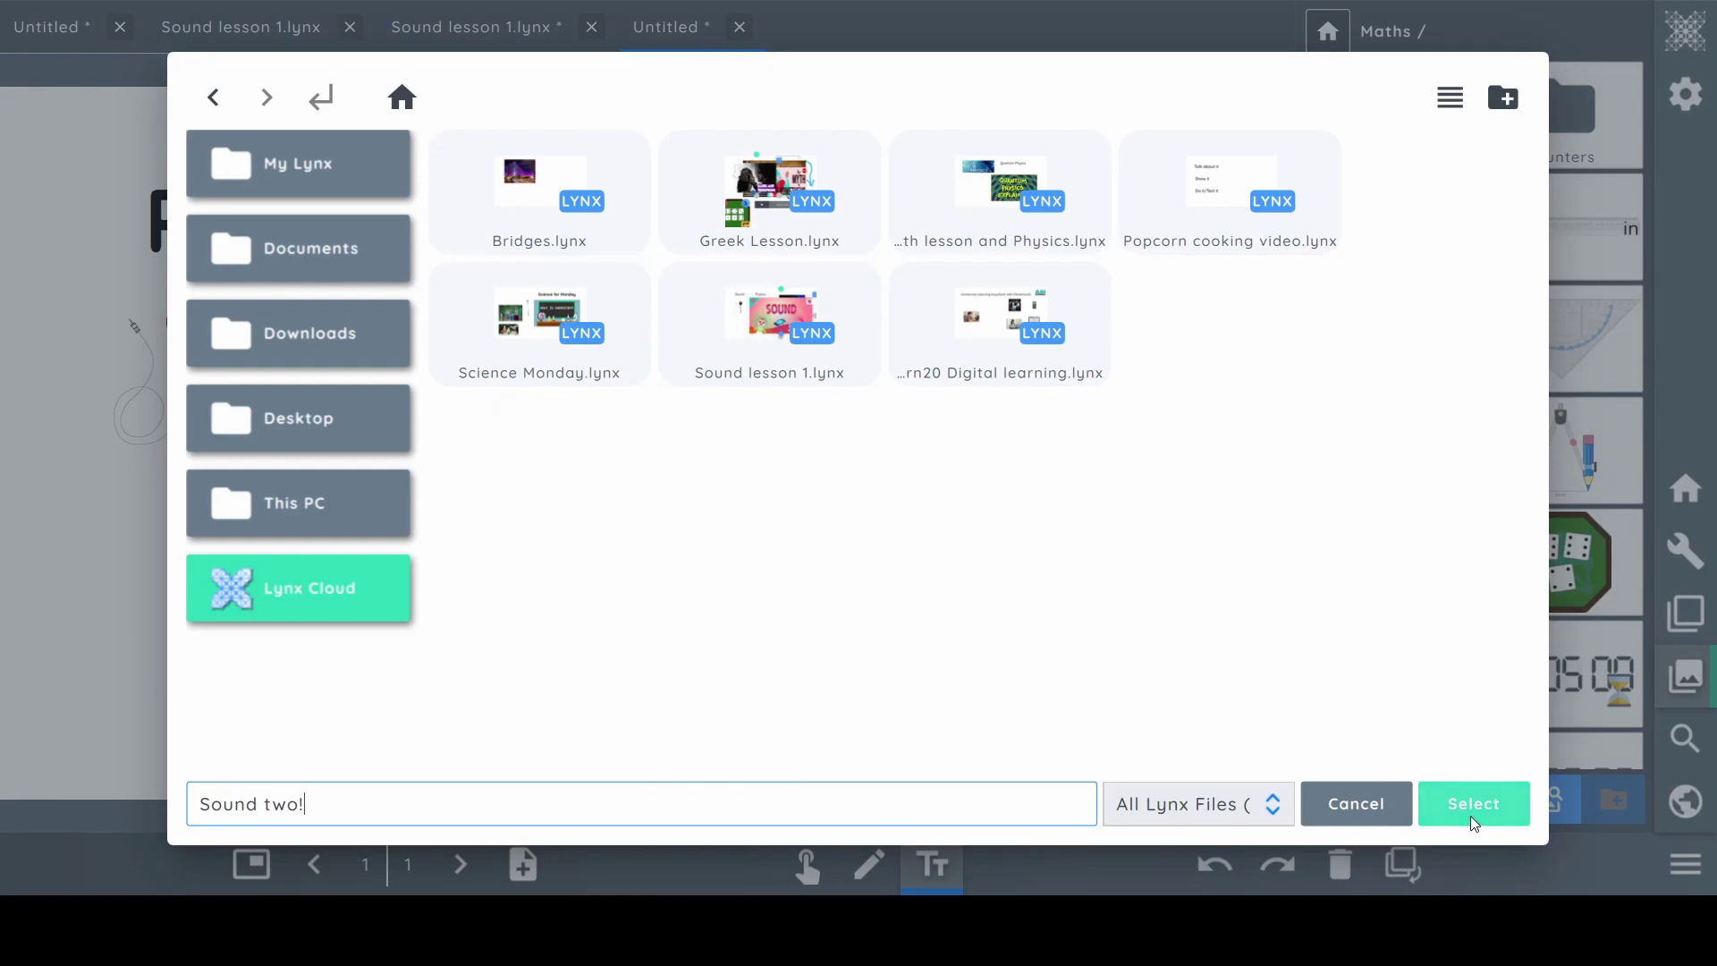
{"action": "left_click", "coordinate": [1472, 816]}
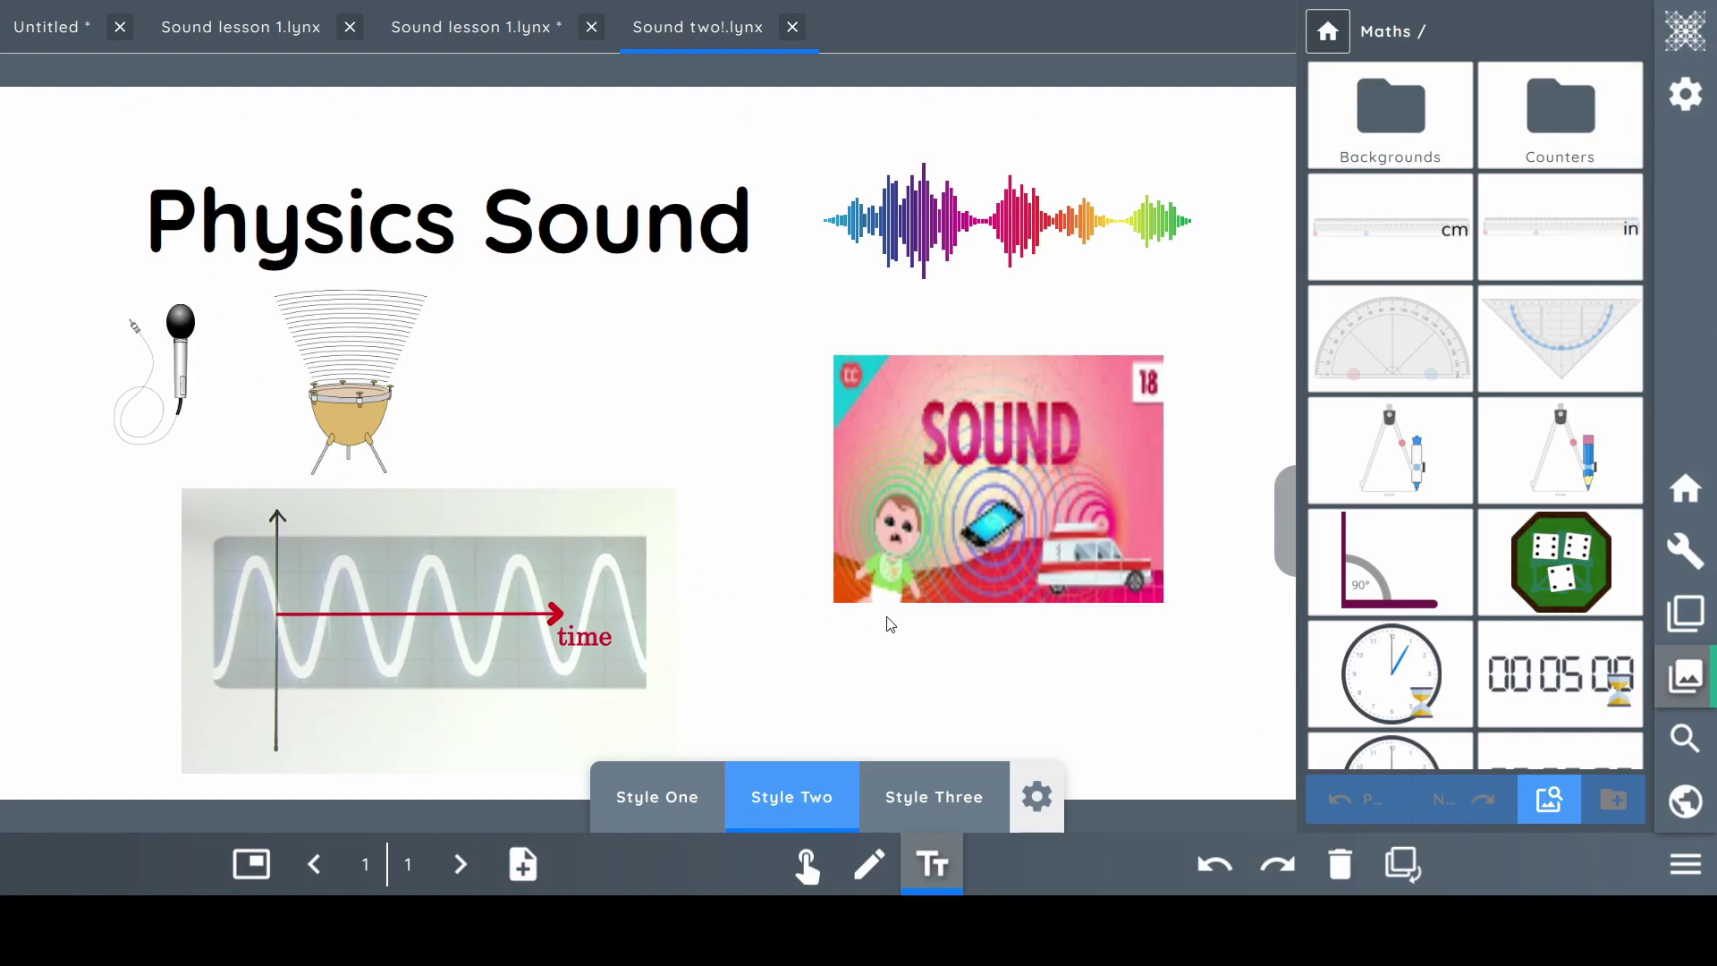
From the home screen's Lynx Cloud folder, open 'Sound two!.lynx' in a new tab
{"action": "left_click", "coordinate": [1684, 489]}
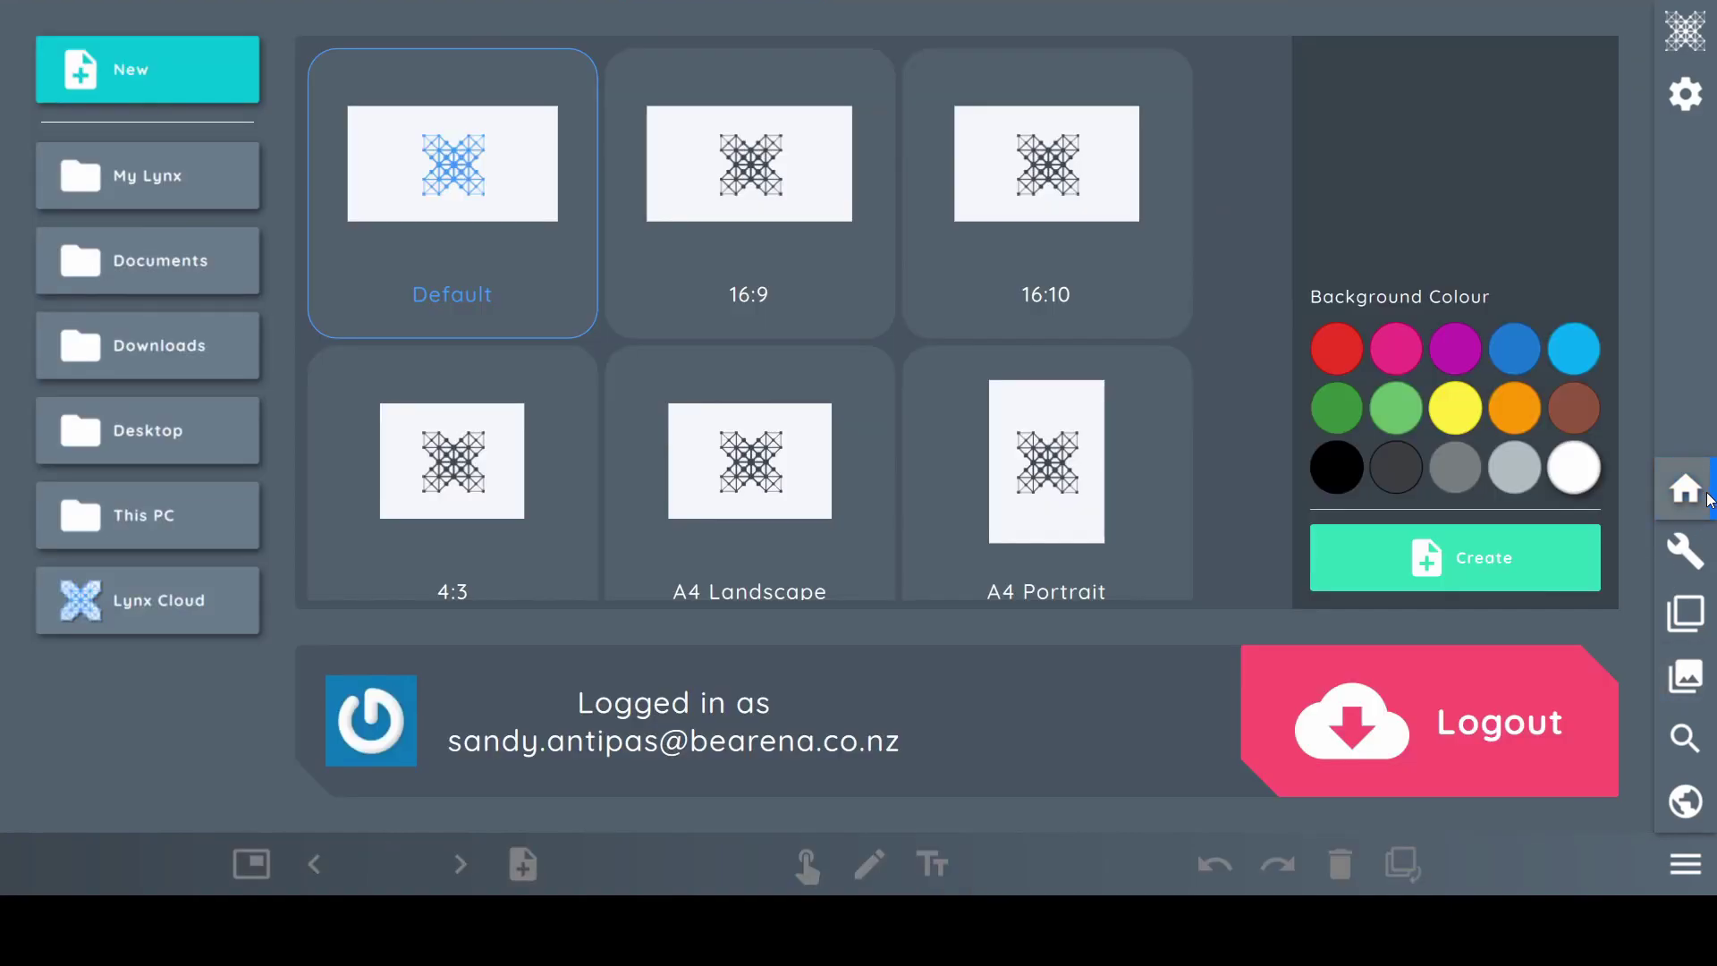
{"action": "left_click", "coordinate": [154, 597]}
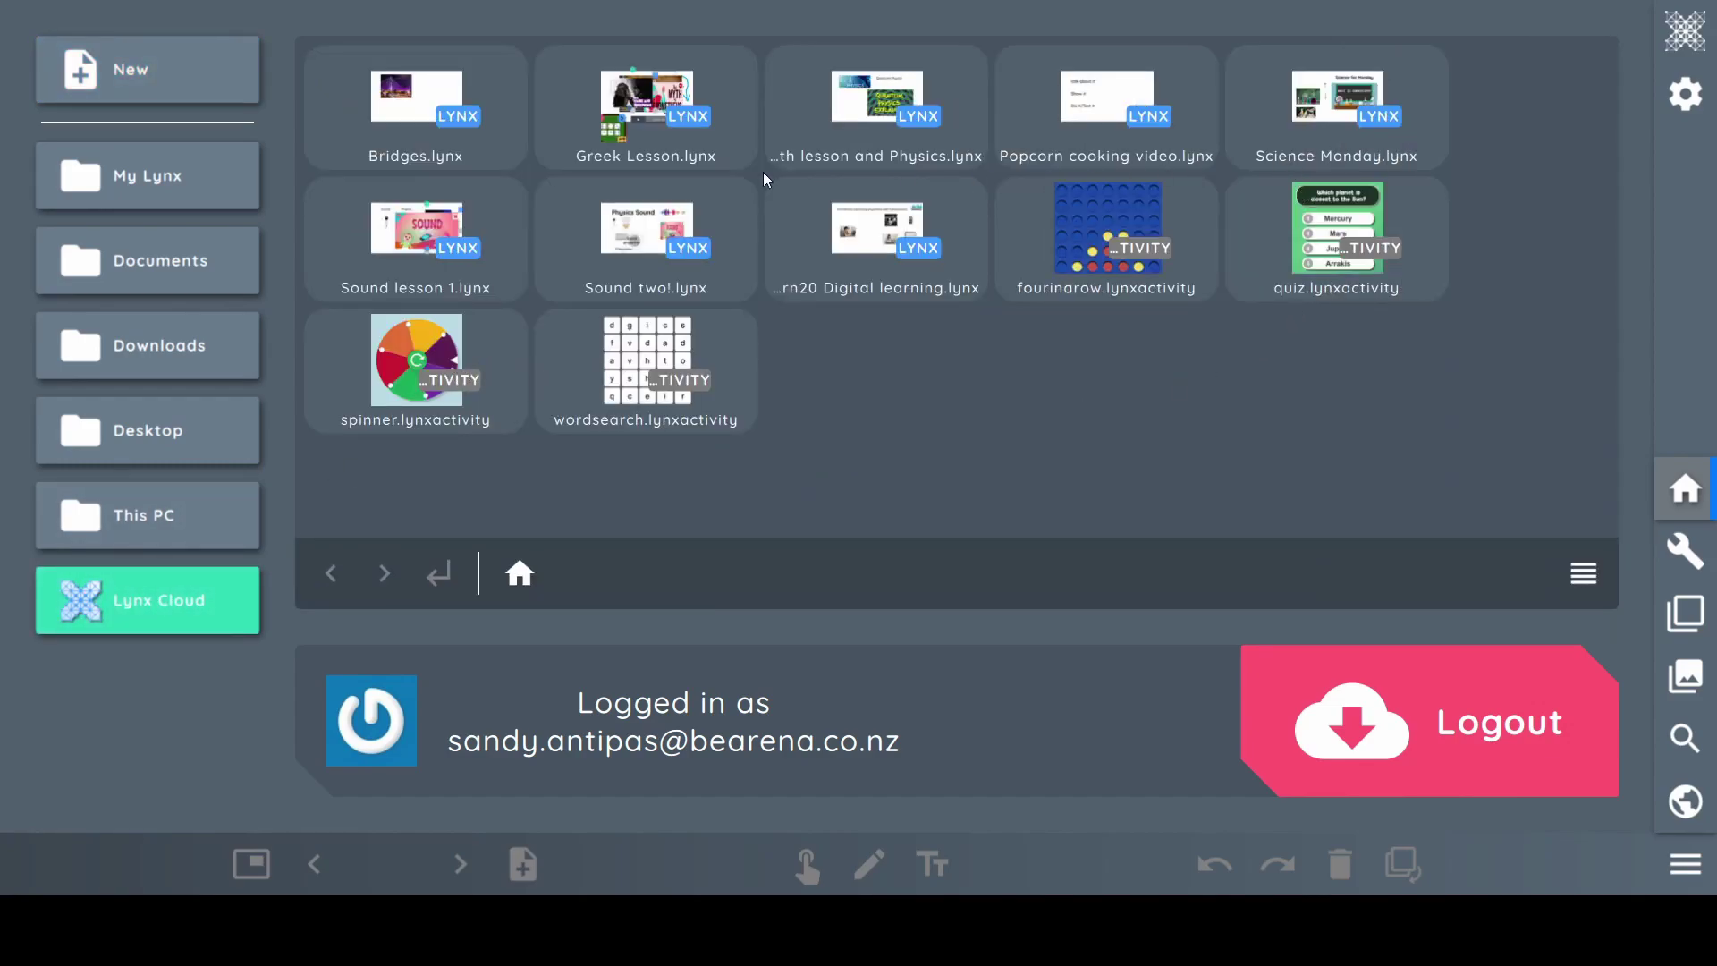
{"action": "left_click", "coordinate": [631, 249]}
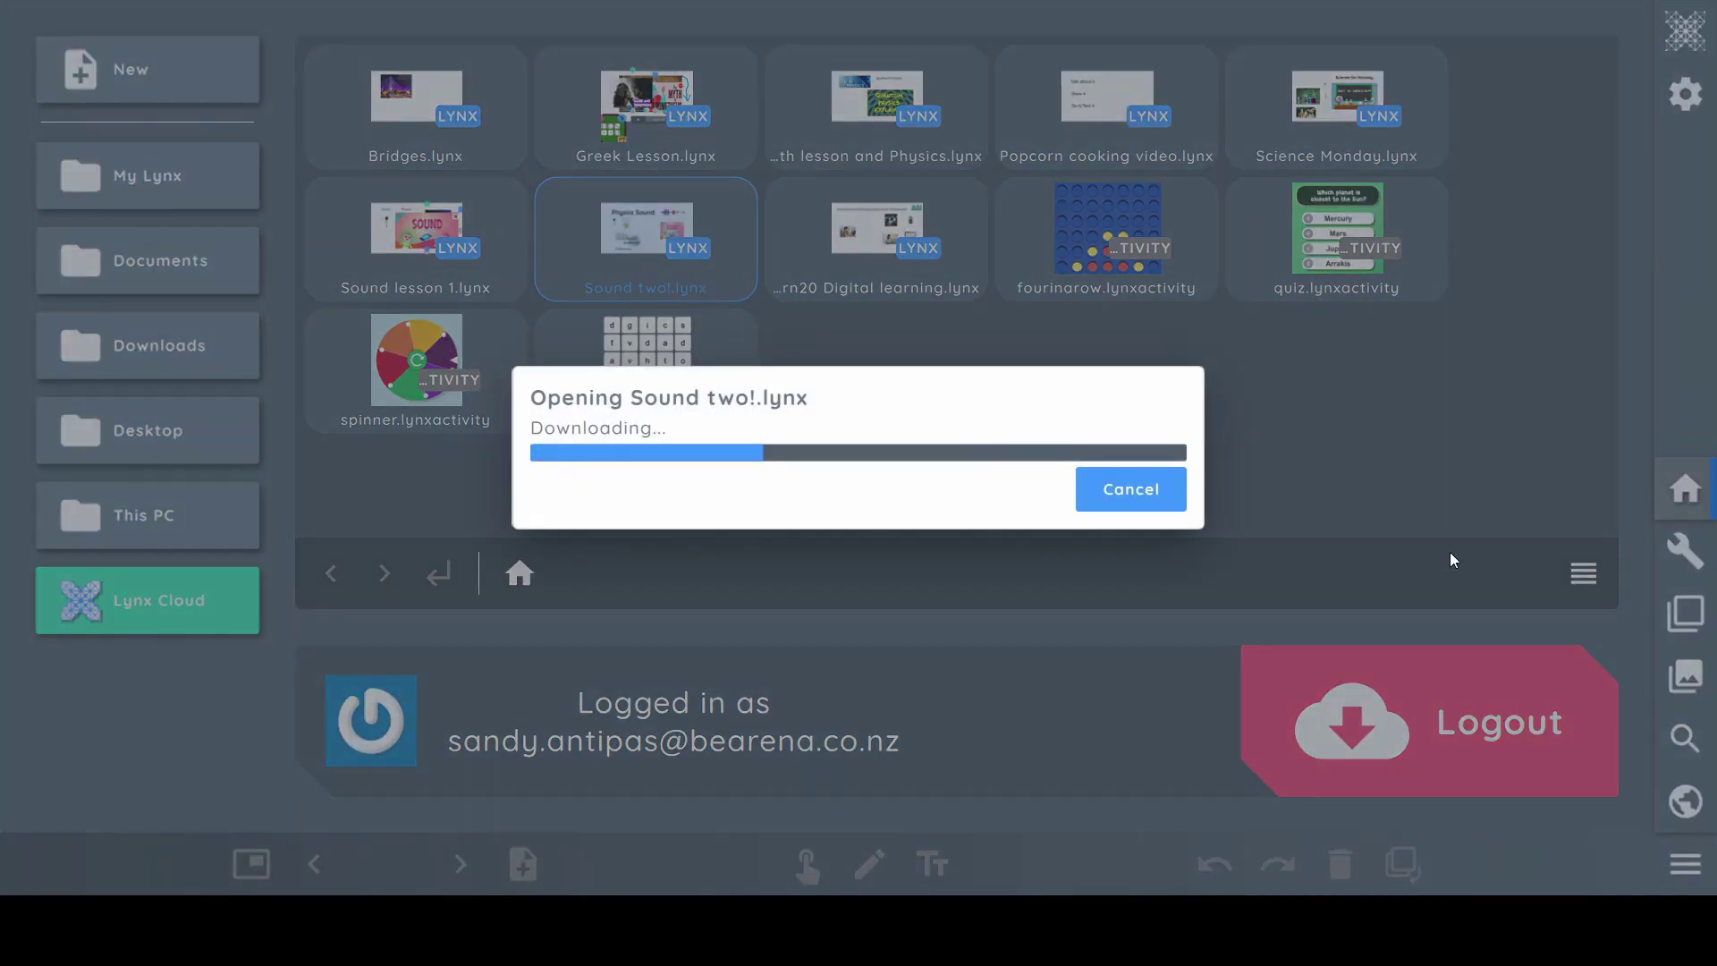